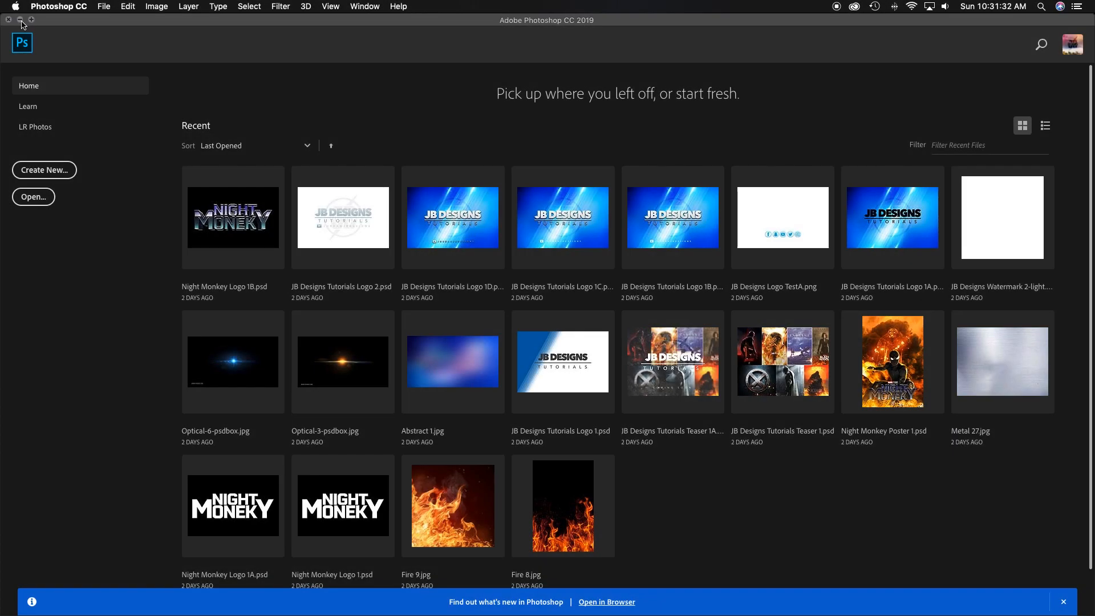
# Step: Minimize the application to view the JB DESIGNS metal logo on the desktop, and restore the application window
pyautogui.click(20, 20)
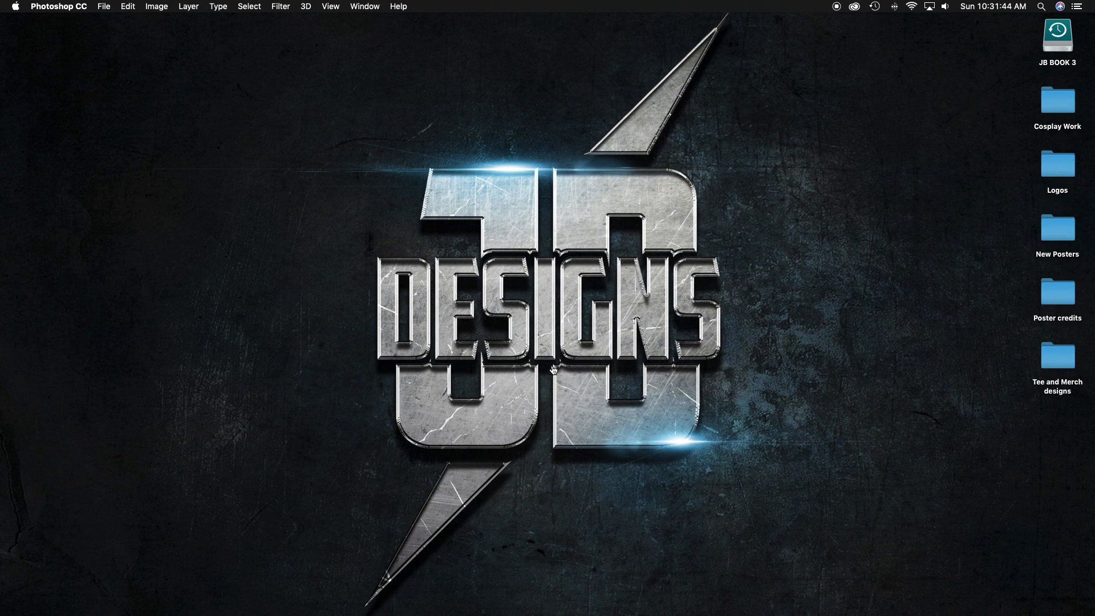
pyautogui.moveTo(232, 43); pyautogui.dragTo(912, 571)
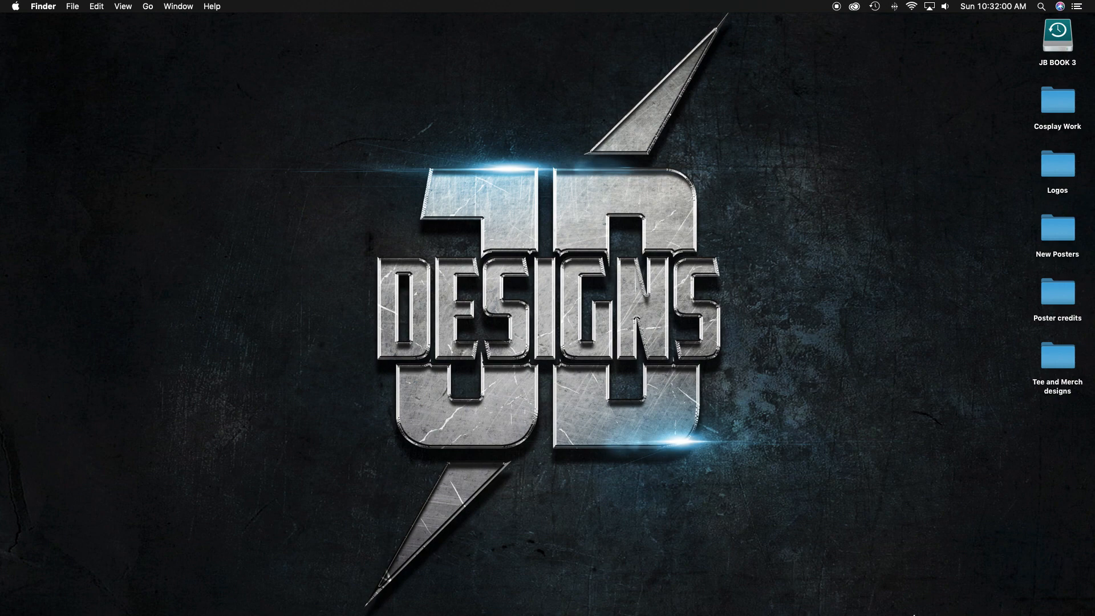
pyautogui.click(911, 600)
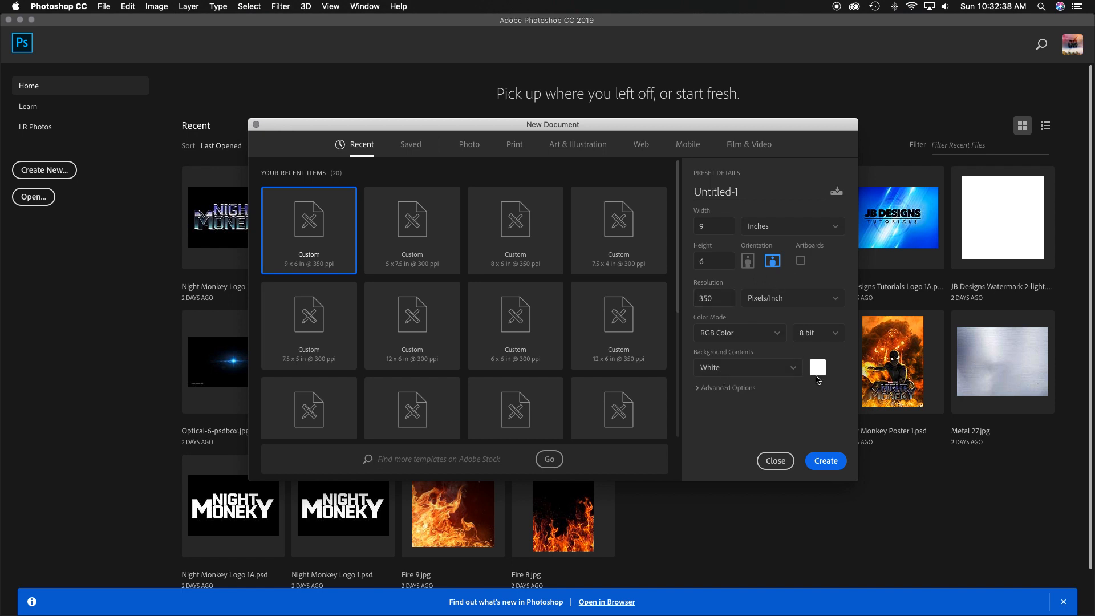
# Step: Create a new 9 × 6 inch document at 350 pixels/inch in 8-bit RGB Color with a white background
pyautogui.click(697, 389)
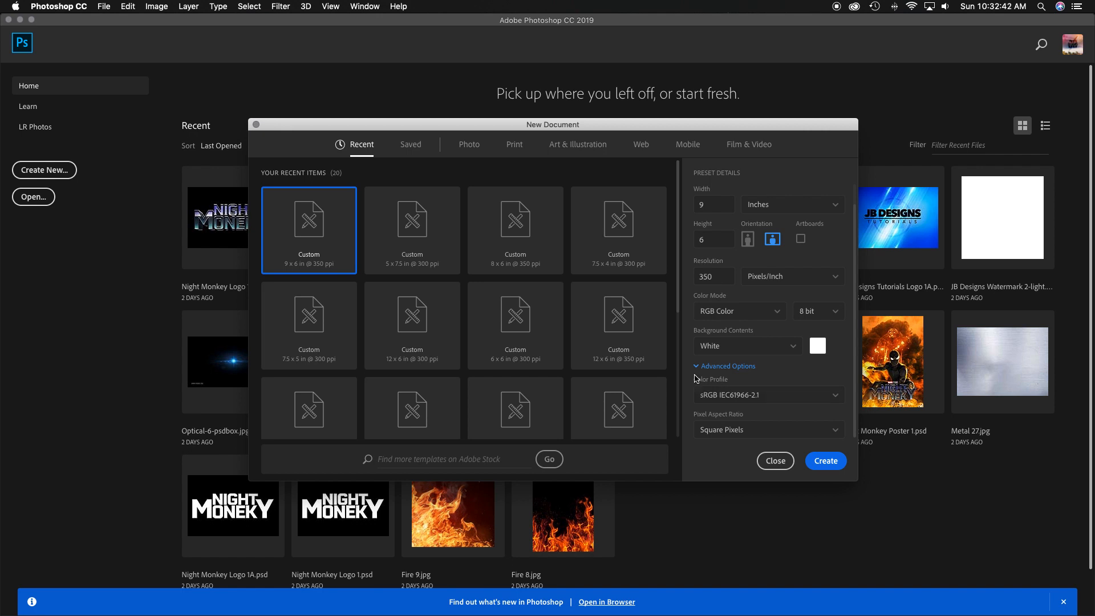
pyautogui.click(720, 367)
pyautogui.doubleClick(713, 297)
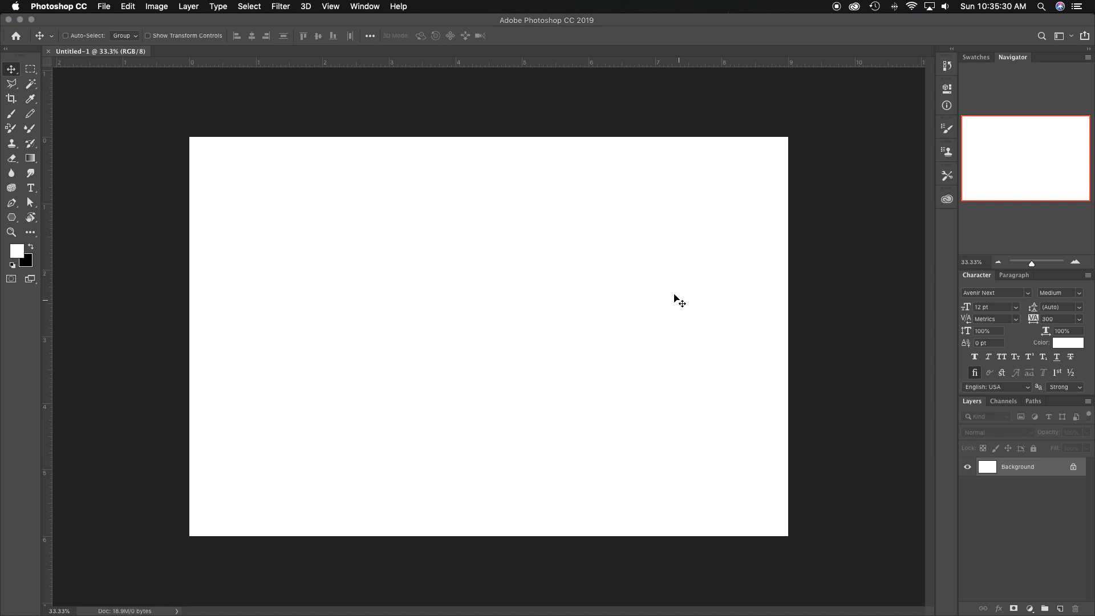
# Step: Add a new layer above the background and fill it with black
pyautogui.press('super+alt+shift+n')
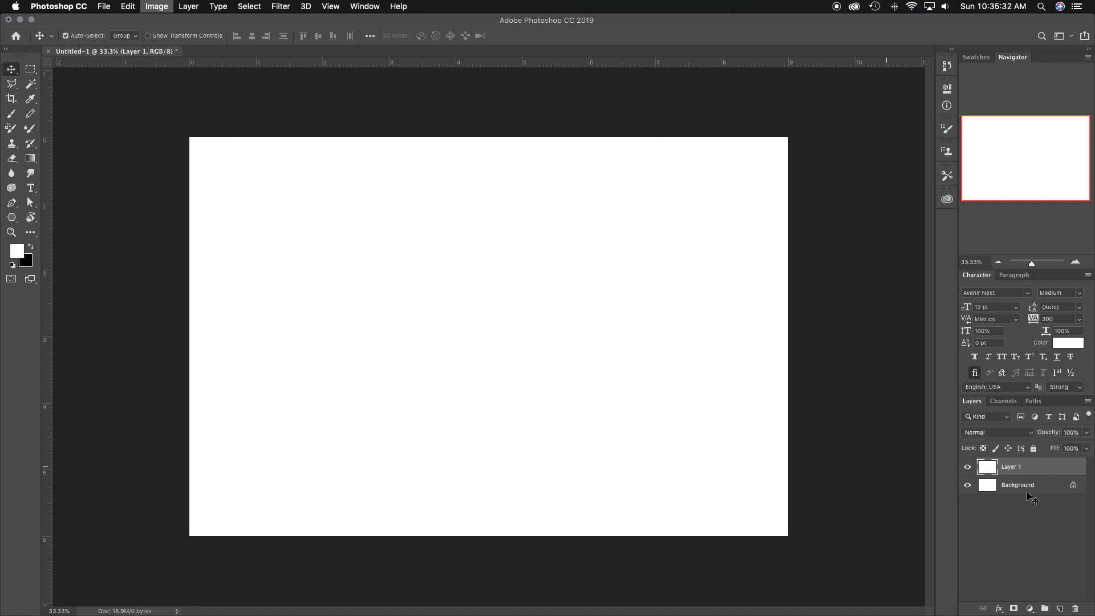
pyautogui.press('super+BackSpace')
# Step: Add a text layer reading "JB" in the upper middle of the canvas
pyautogui.press('t')
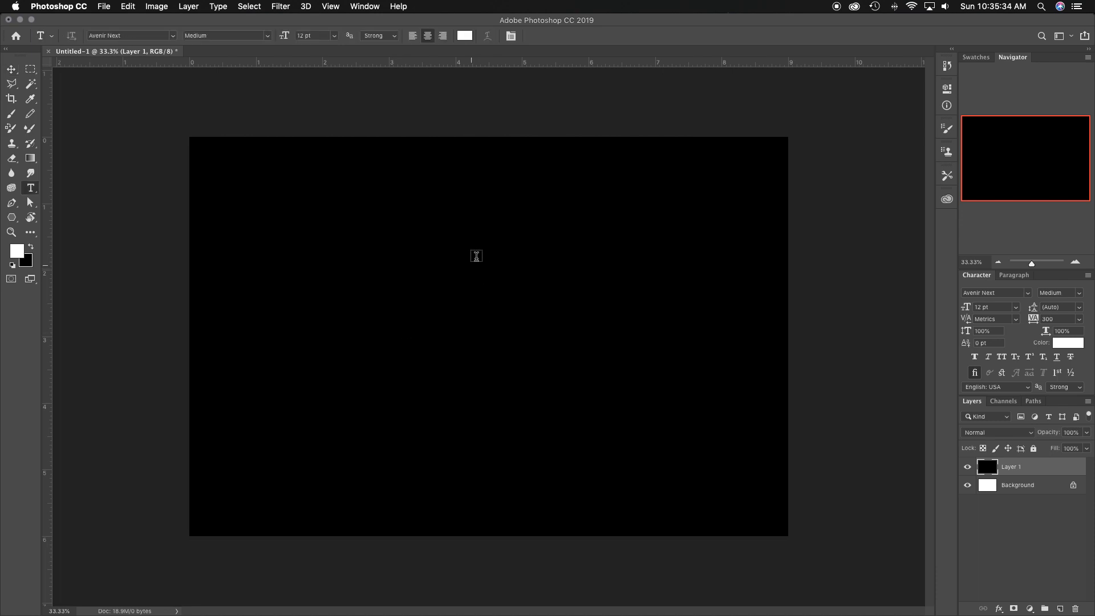
pyautogui.click(592, 291)
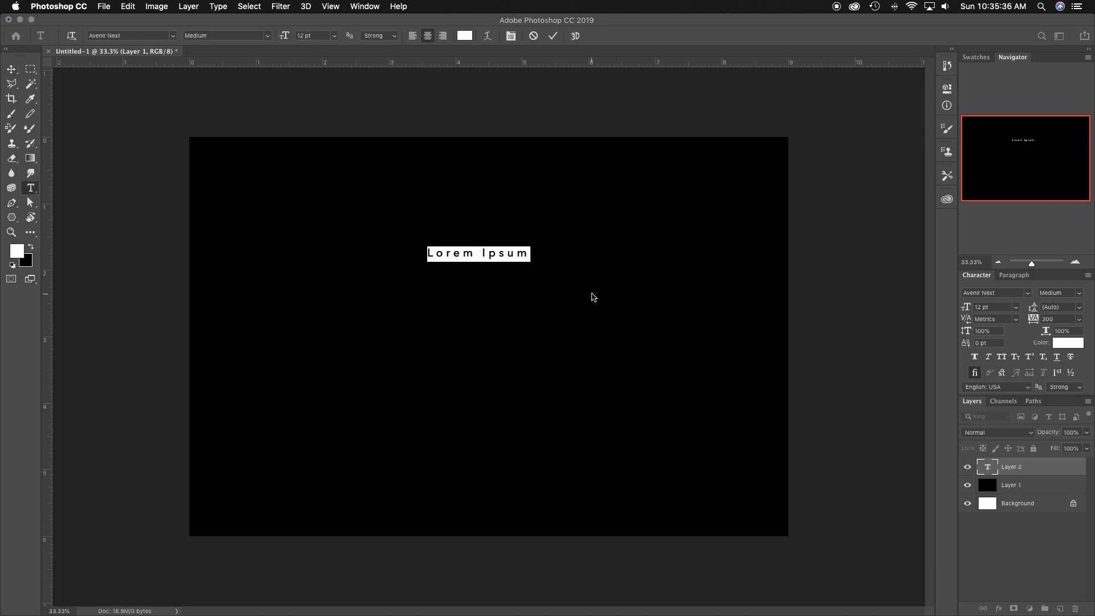
pyautogui.write('JB')
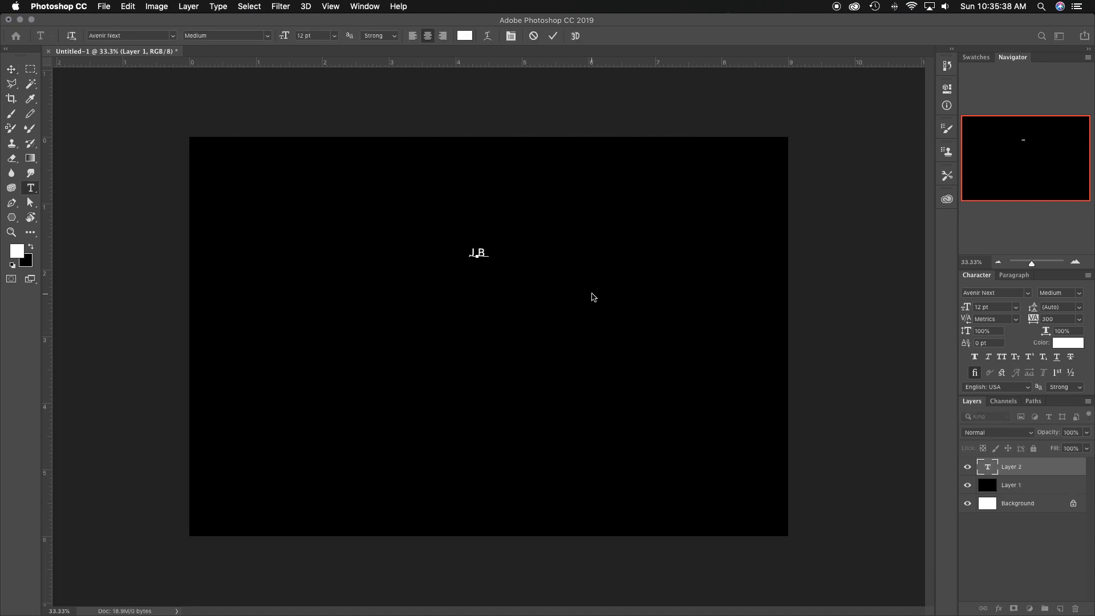
# Step: Set the JB text's tracking to -20 and its font to Impact
pyautogui.moveTo(491, 255); pyautogui.dragTo(444, 251)
pyautogui.moveTo(1035, 322); pyautogui.dragTo(1025, 320)
pyautogui.click(171, 37)
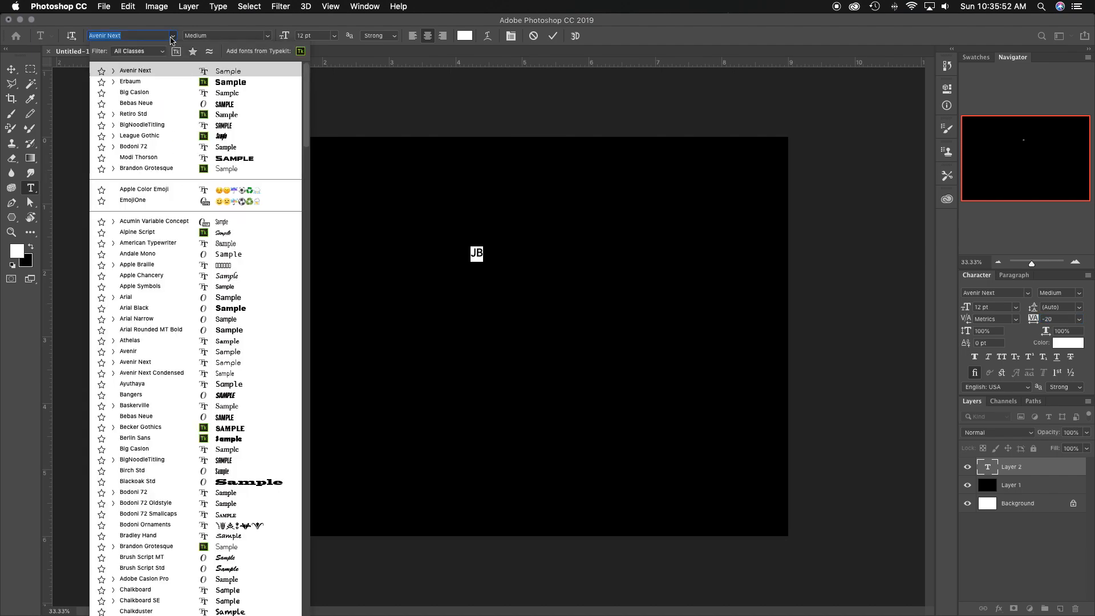
pyautogui.scroll(-10, 171, 443)
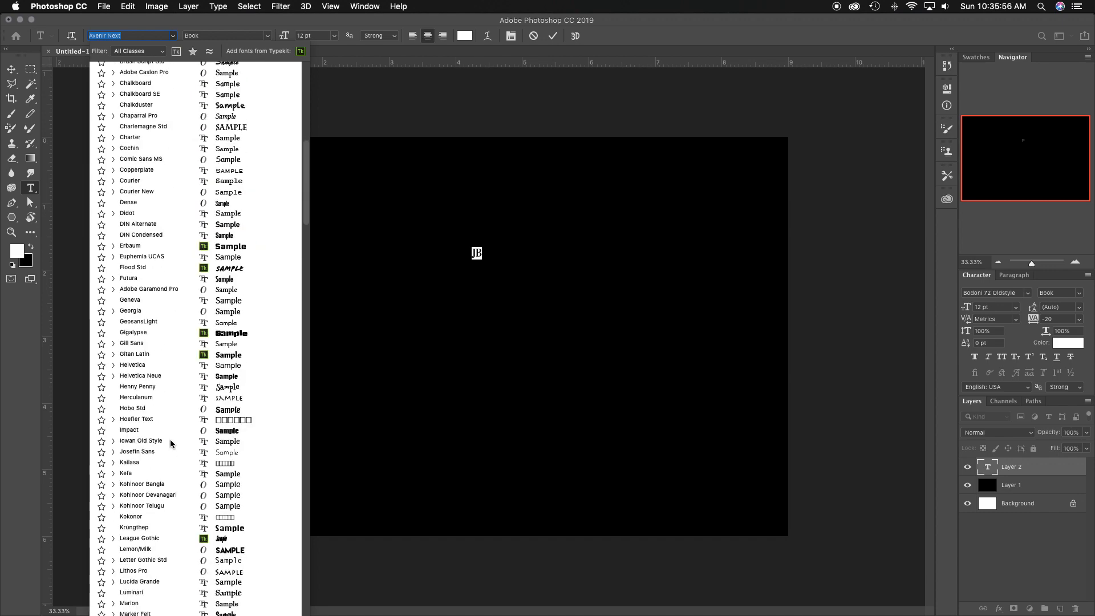
pyautogui.click(128, 481)
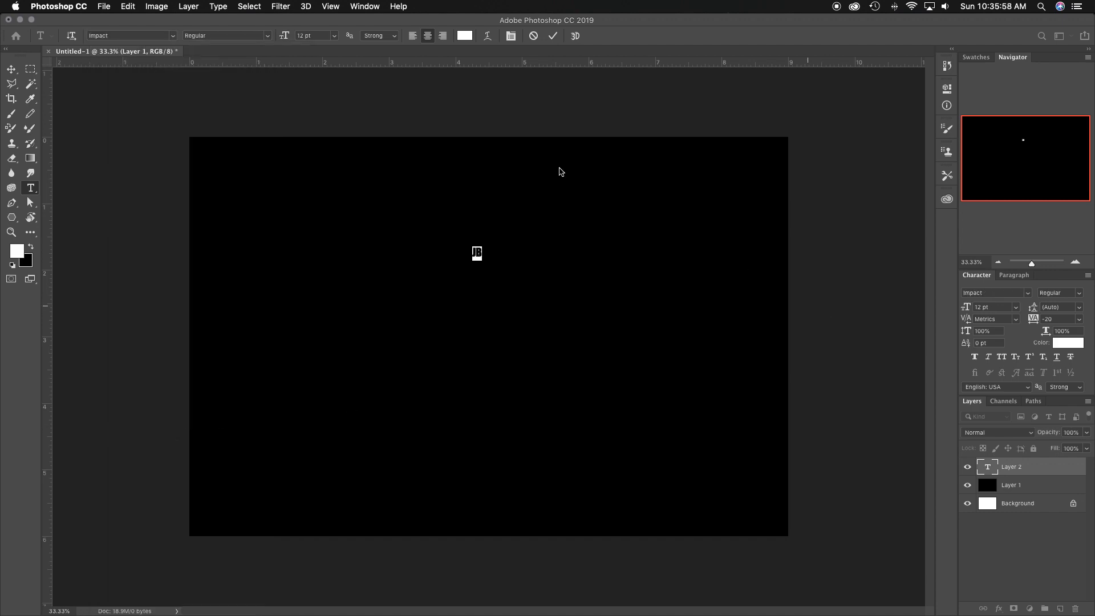
# Step: Set the JB text to 215 pt with -40 tracking and move it down fully onto the canvas
pyautogui.moveTo(284, 36); pyautogui.dragTo(368, 36)
pyautogui.moveTo(1038, 319); pyautogui.dragTo(1024, 319)
pyautogui.click(285, 37)
pyautogui.moveTo(286, 37); pyautogui.dragTo(319, 37)
pyautogui.click(20, 69)
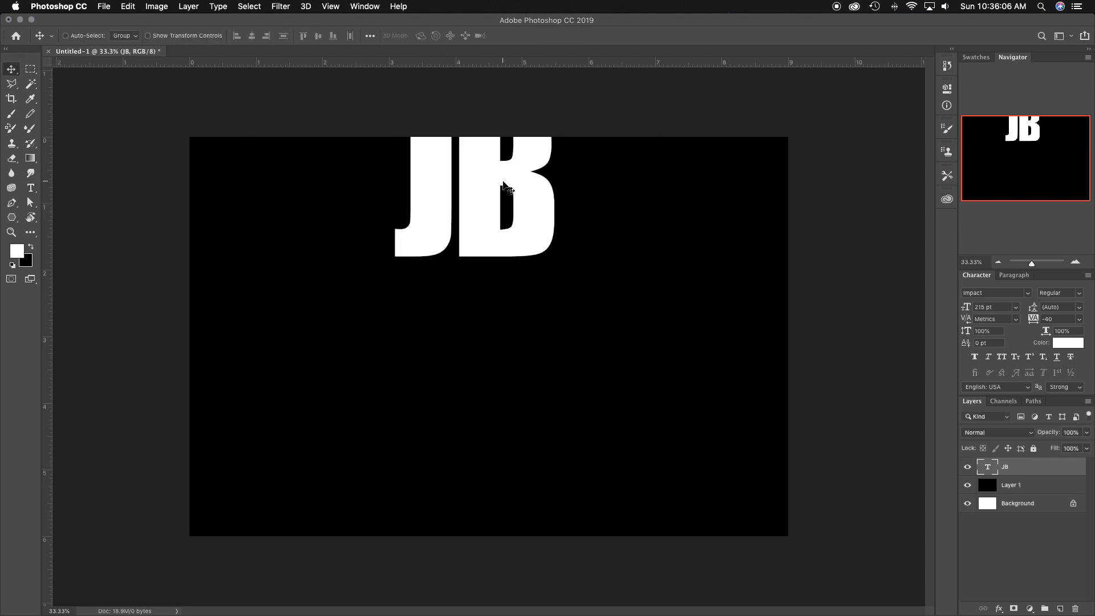
pyautogui.moveTo(520, 276); pyautogui.dragTo(519, 289)
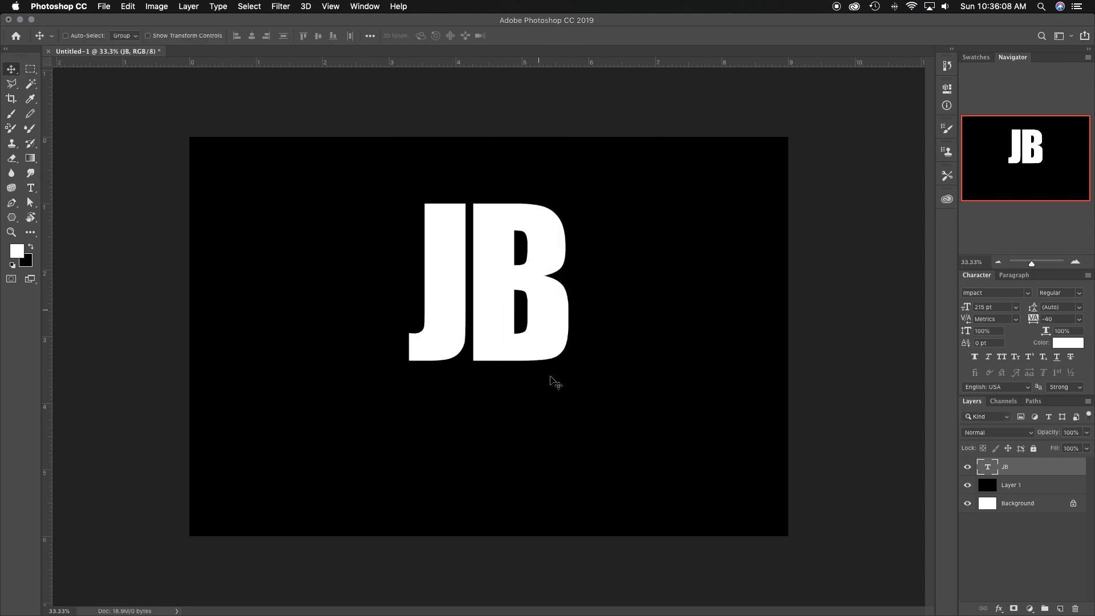
# Step: Add the text "DESIGNS" at 75 pt beneath JB and center it horizontally on the canvas
pyautogui.press('t')
pyautogui.click(509, 438)
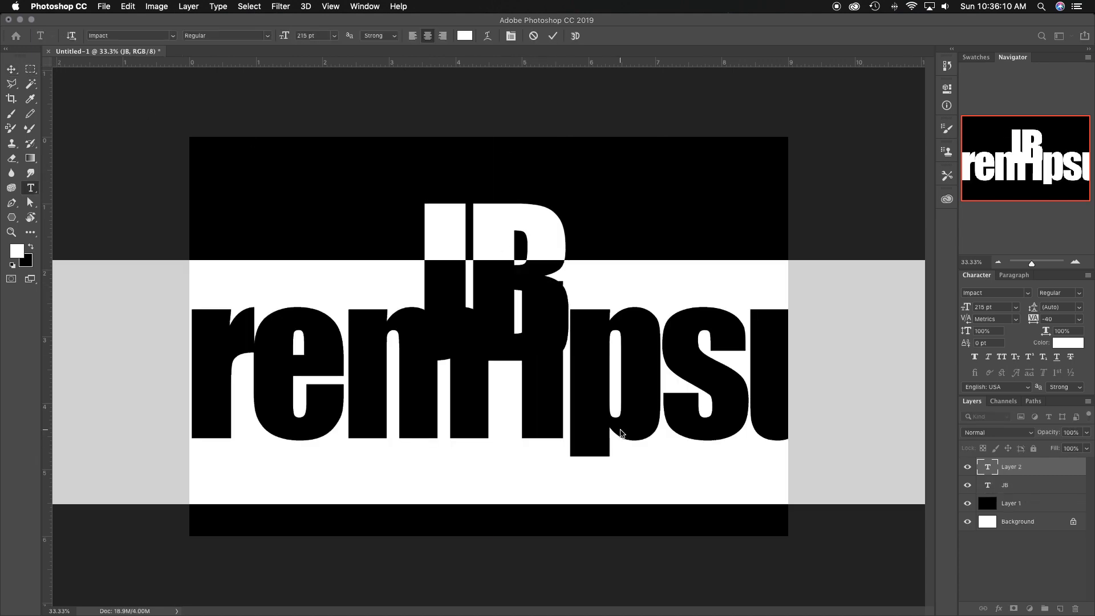
pyautogui.write('DESIGNS')
pyautogui.moveTo(802, 343); pyautogui.dragTo(244, 207)
pyautogui.moveTo(285, 39); pyautogui.dragTo(206, 38)
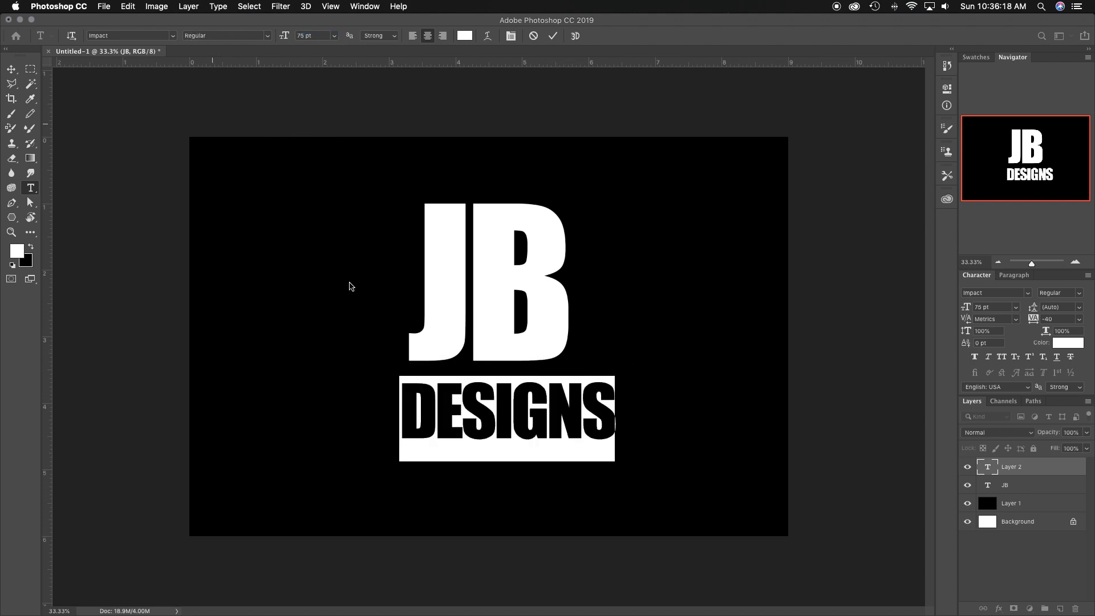
pyautogui.click(12, 84)
pyautogui.click(13, 70)
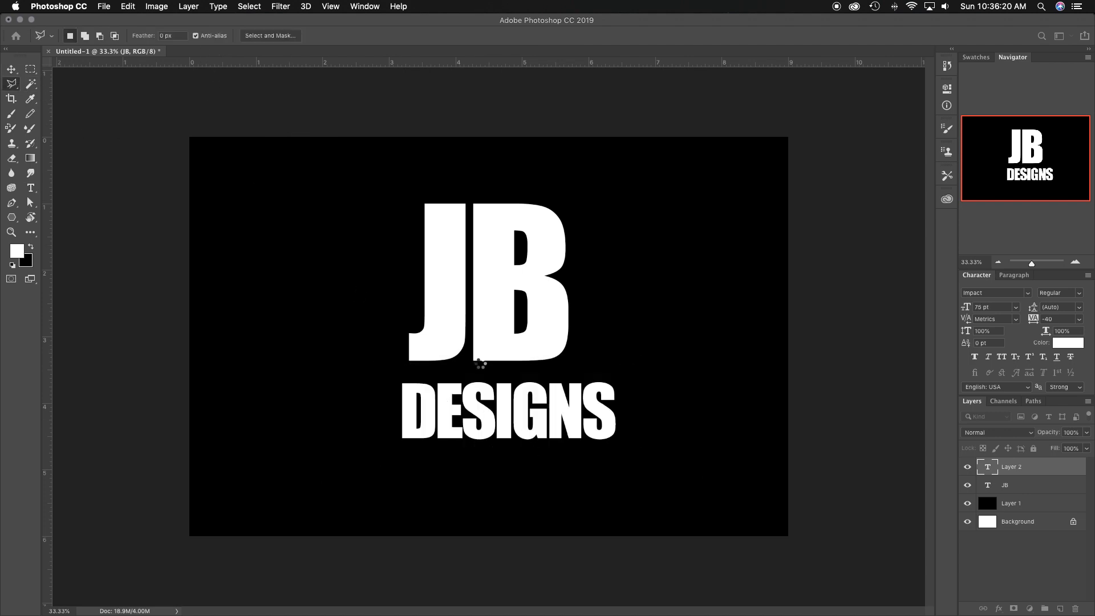
pyautogui.moveTo(532, 407); pyautogui.dragTo(512, 406)
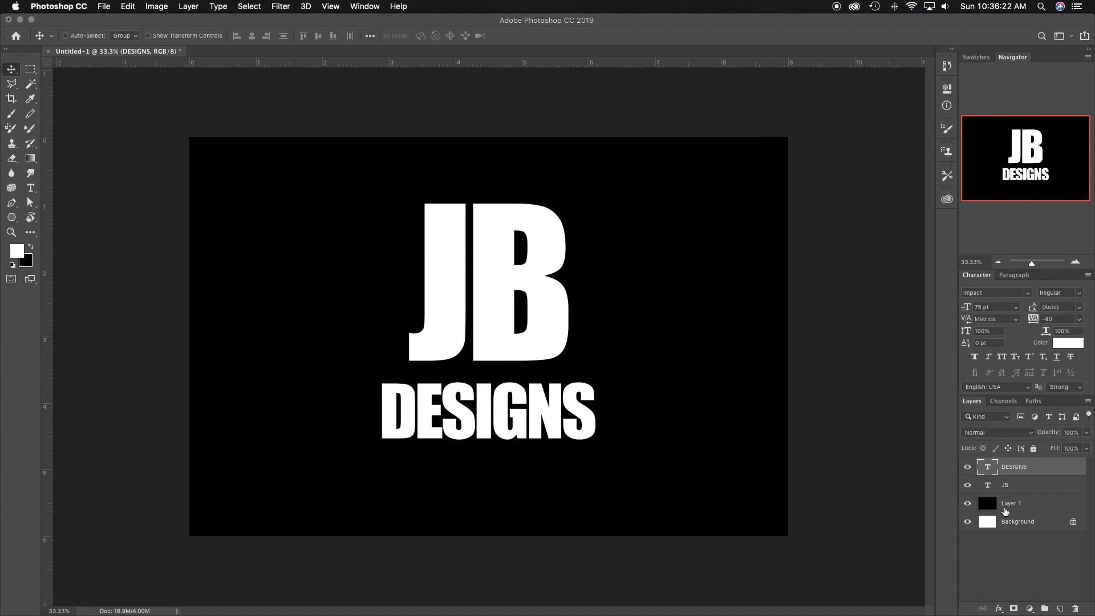
# Step: Enlarge the JB text to 282 pt with -60 tracking and move it down closer to DESIGNS
pyautogui.click(1030, 489)
pyautogui.press('t')
pyautogui.click(523, 297)
pyautogui.moveTo(431, 281); pyautogui.dragTo(584, 274)
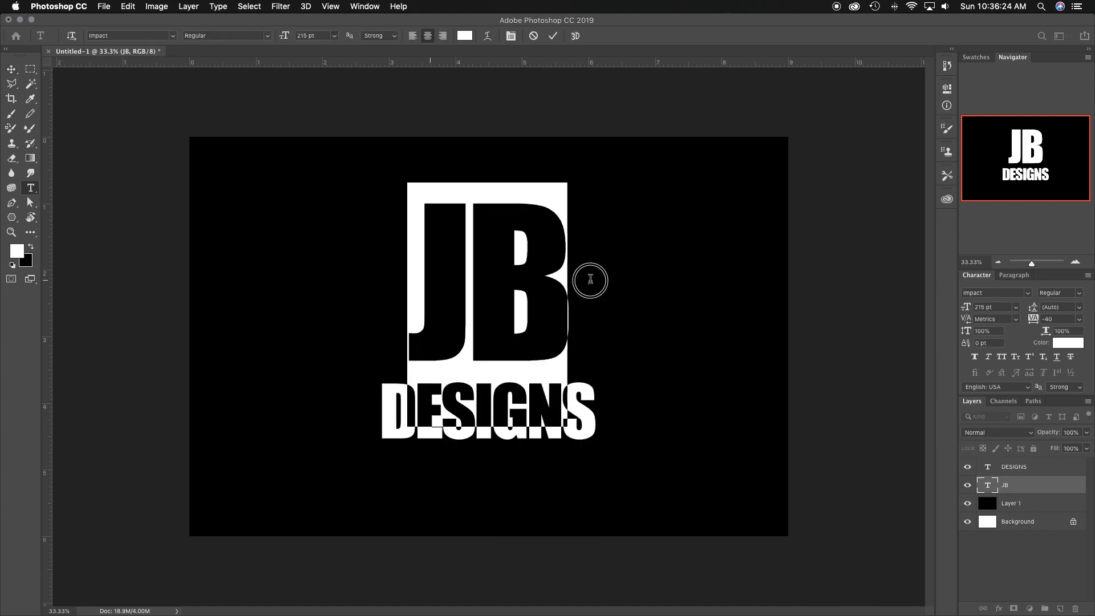
pyautogui.moveTo(284, 36); pyautogui.dragTo(326, 38)
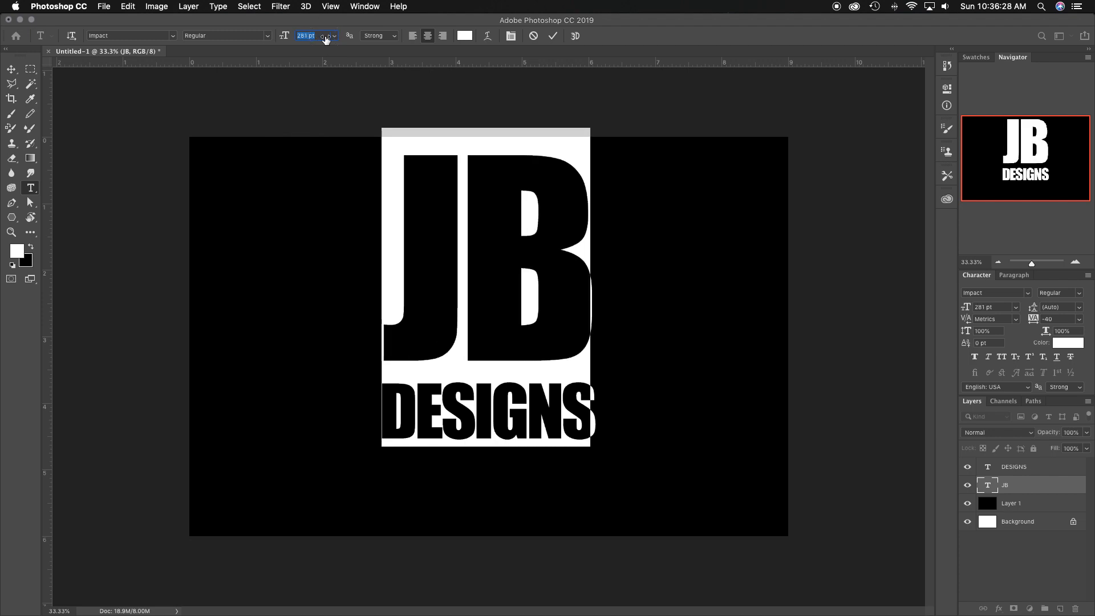
pyautogui.moveTo(1034, 319); pyautogui.dragTo(1038, 319)
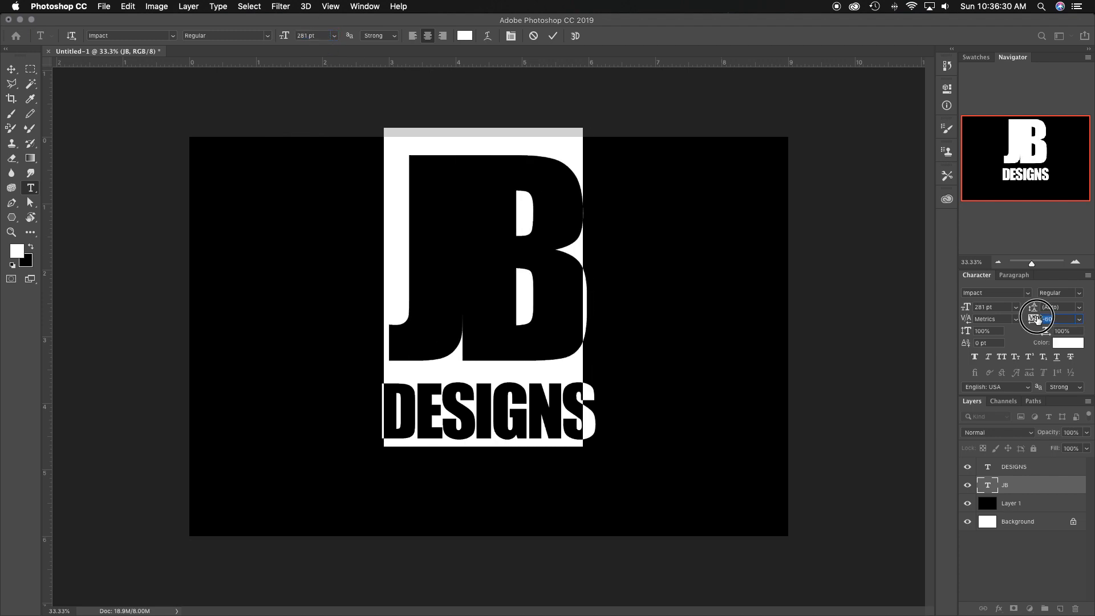
pyautogui.moveTo(288, 38); pyautogui.dragTo(290, 38)
pyautogui.click(11, 69)
pyautogui.moveTo(521, 304); pyautogui.dragTo(522, 312)
# Step: Reduce the DESIGNS text to 72 pt and move it up close beneath JB, matching its width
pyautogui.click(1029, 471)
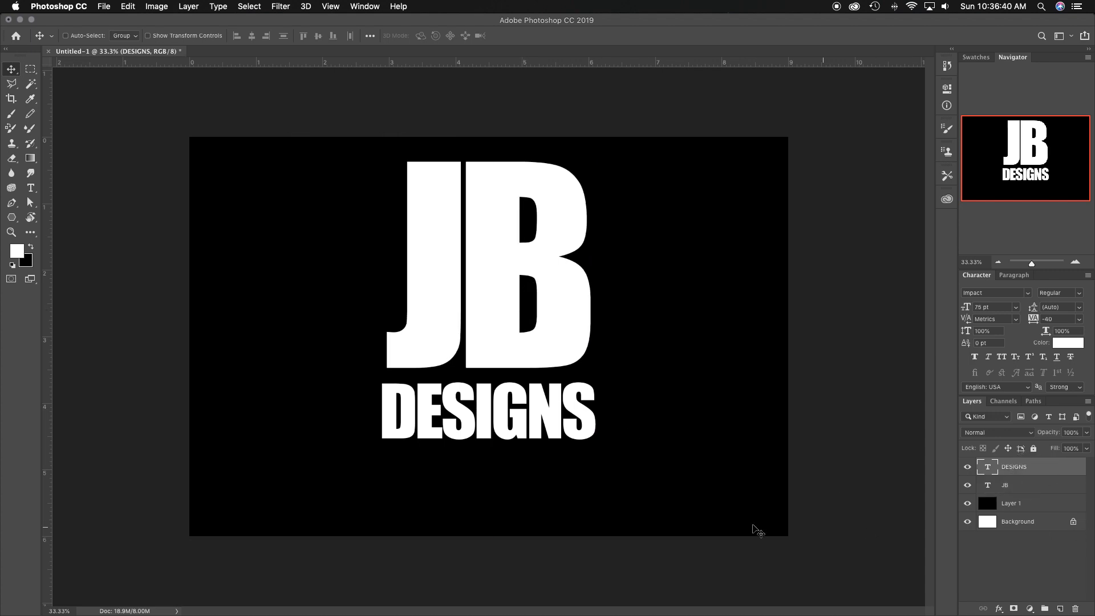
pyautogui.press('t')
pyautogui.click(563, 430)
pyautogui.moveTo(600, 425); pyautogui.dragTo(377, 422)
pyautogui.moveTo(285, 36); pyautogui.dragTo(285, 40)
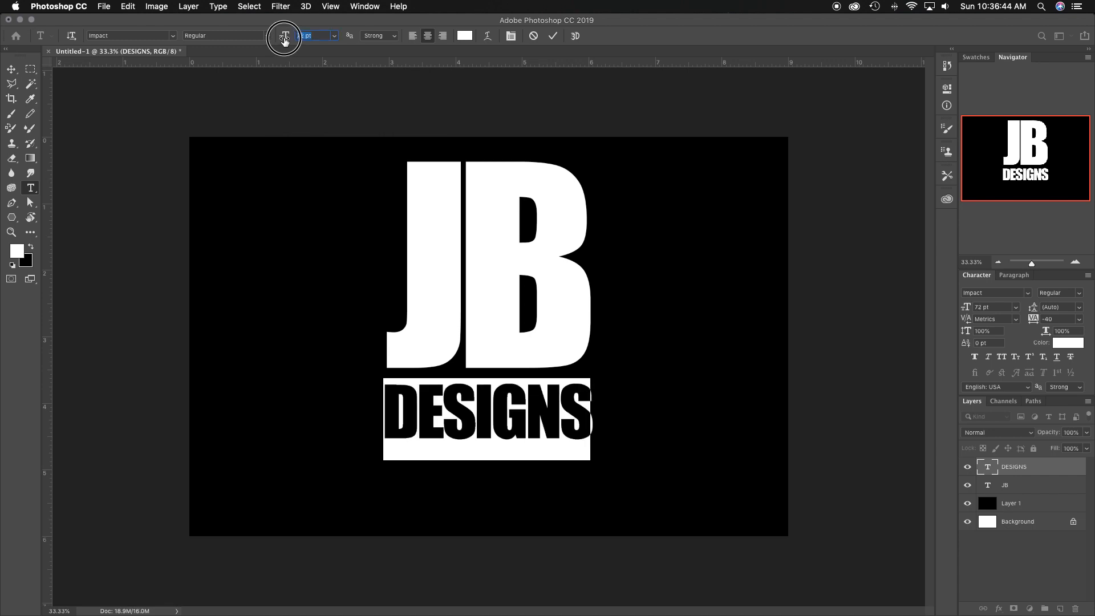
pyautogui.click(11, 69)
pyautogui.moveTo(580, 439)
pyautogui.mouseDown()
pyautogui.moveTo(564, 426)
pyautogui.moveTo(573, 421)
pyautogui.mouseUp()
# Step: Check the font sizes of the DESIGNS and JB text layers
pyautogui.press('t')
pyautogui.click(578, 417)
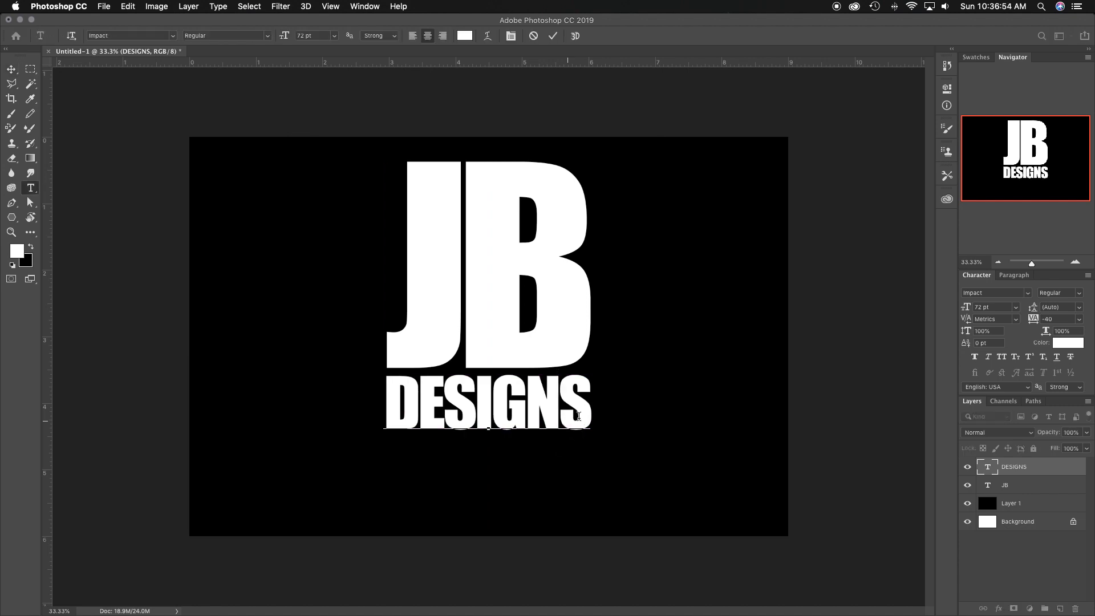
pyautogui.doubleClick(304, 36)
pyautogui.press('super+Return')
pyautogui.doubleClick(563, 267)
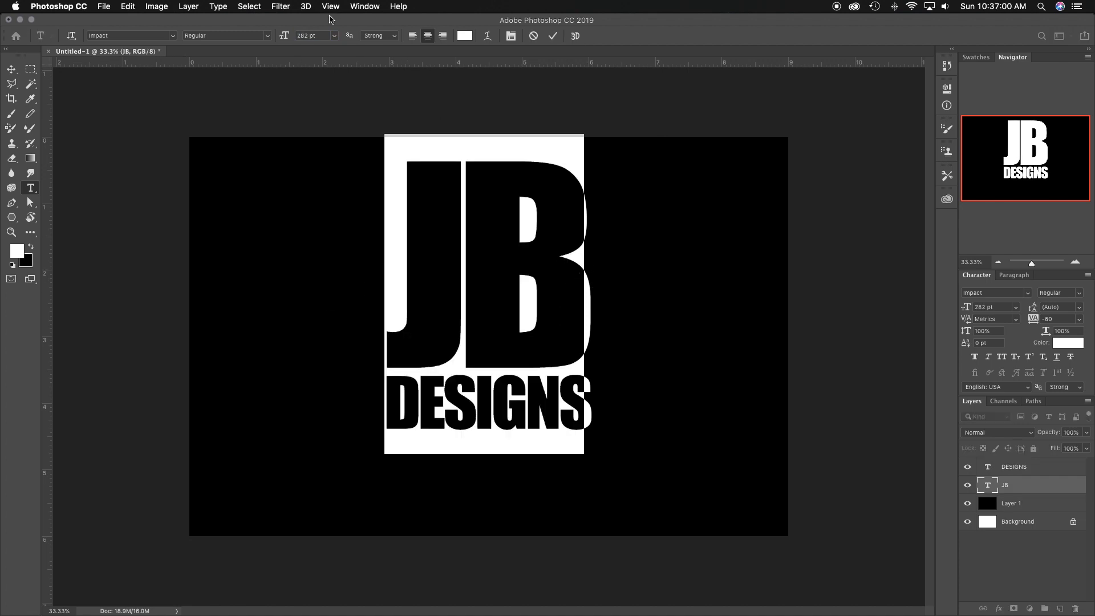
pyautogui.moveTo(309, 36); pyautogui.dragTo(290, 36)
pyautogui.click(329, 38)
pyautogui.click(320, 36)
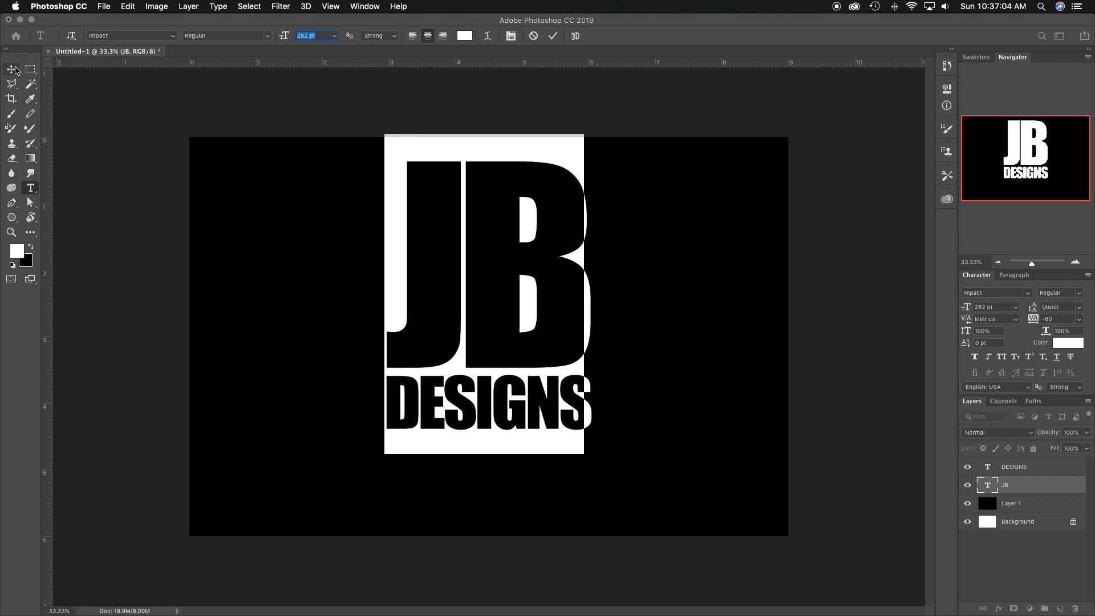
pyautogui.click(13, 69)
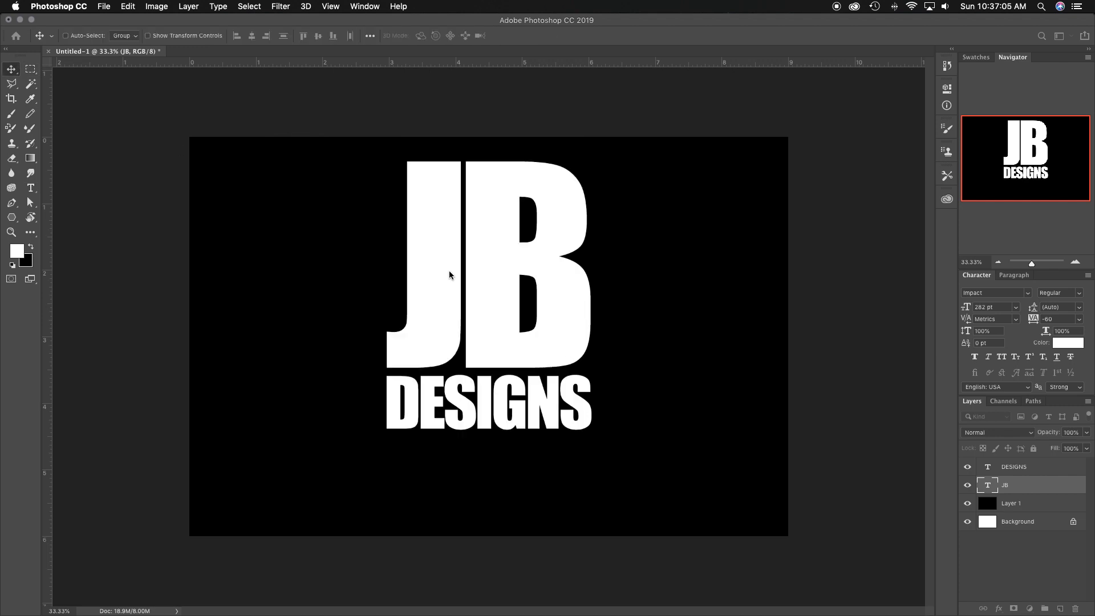
# Step: Move the JB and DESIGNS text down together toward the canvas's middle, and place the JB layer above DESIGNS in the layer stack
pyautogui.keyDown('shift'); pyautogui.click(1040, 472); pyautogui.keyUp('shift')
pyautogui.moveTo(526, 308); pyautogui.dragTo(526, 332)
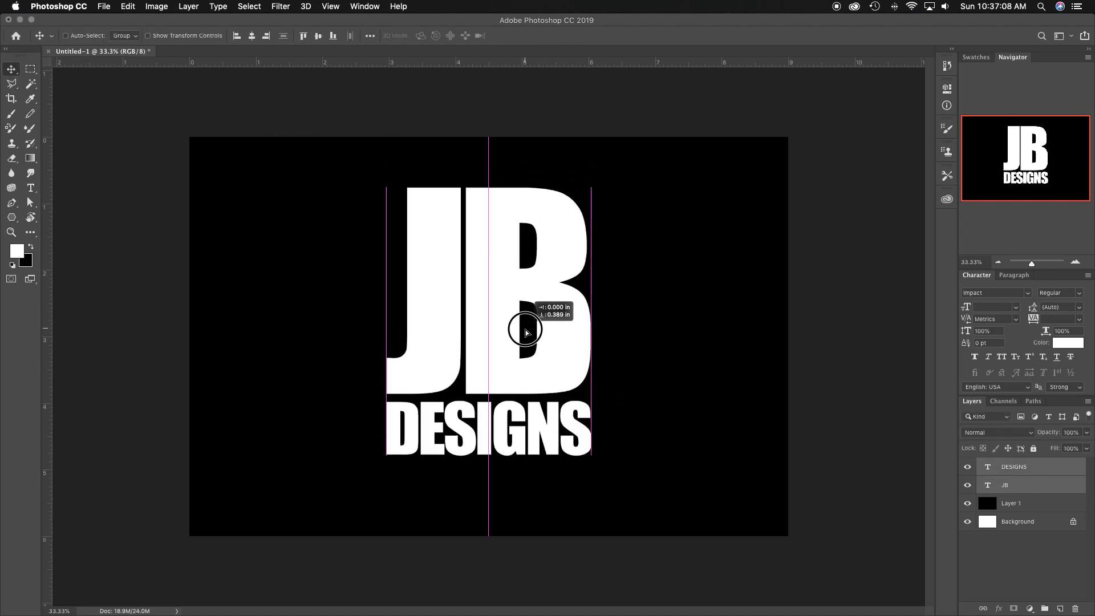
pyautogui.moveTo(570, 345); pyautogui.dragTo(571, 351)
pyautogui.click(1036, 471)
pyautogui.moveTo(1022, 489); pyautogui.dragTo(1021, 460)
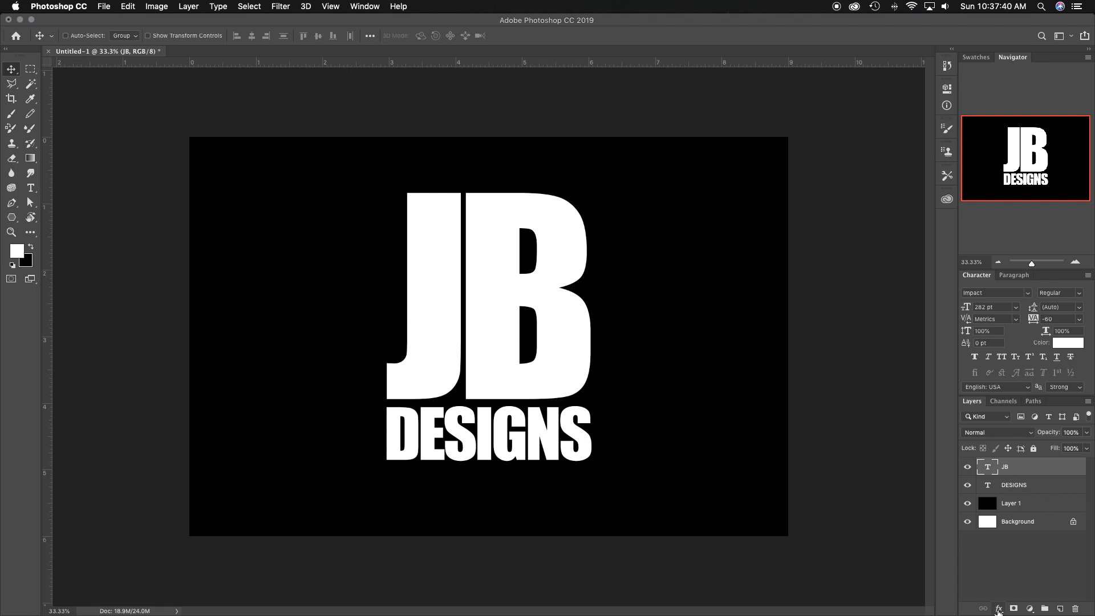
# Step: Add a Bevel & Emboss effect to the JB layer, using the Inner Bevel style
pyautogui.click(998, 609)
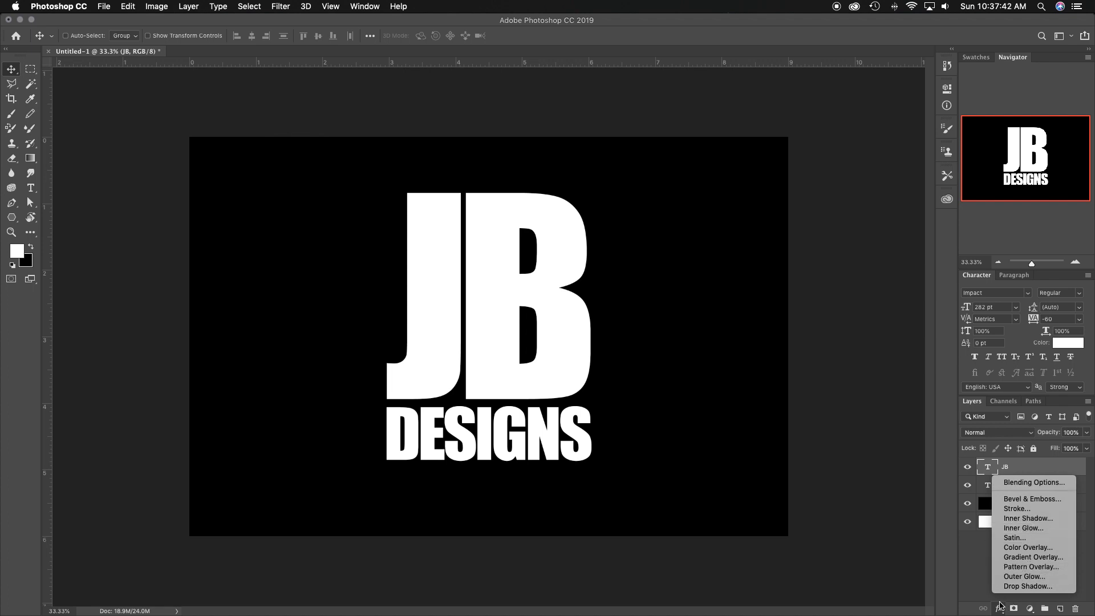
pyautogui.click(1037, 500)
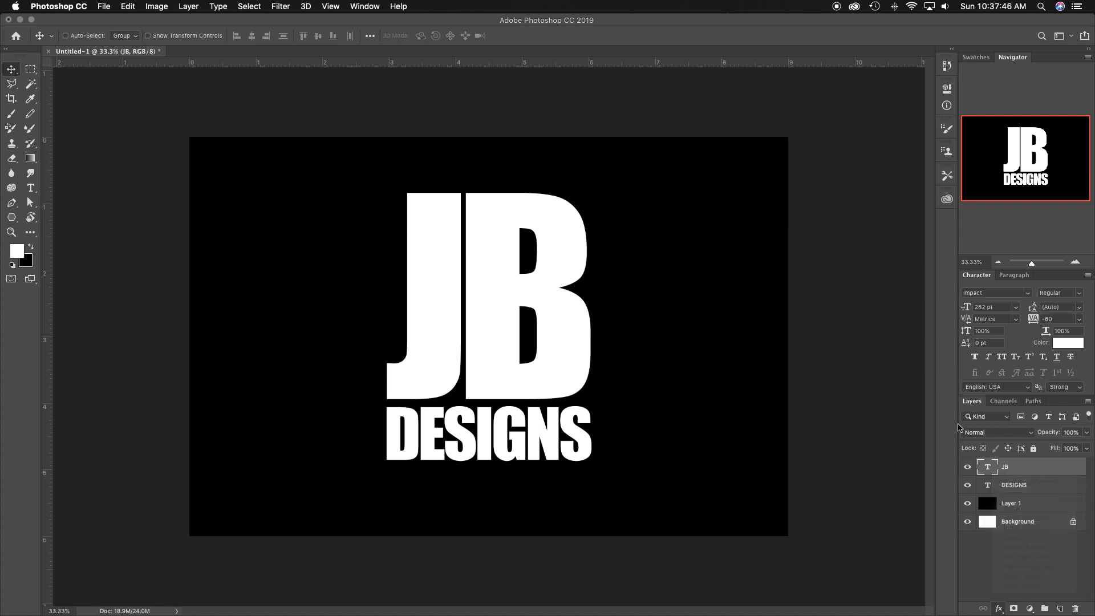
pyautogui.moveTo(749, 323); pyautogui.dragTo(792, 201)
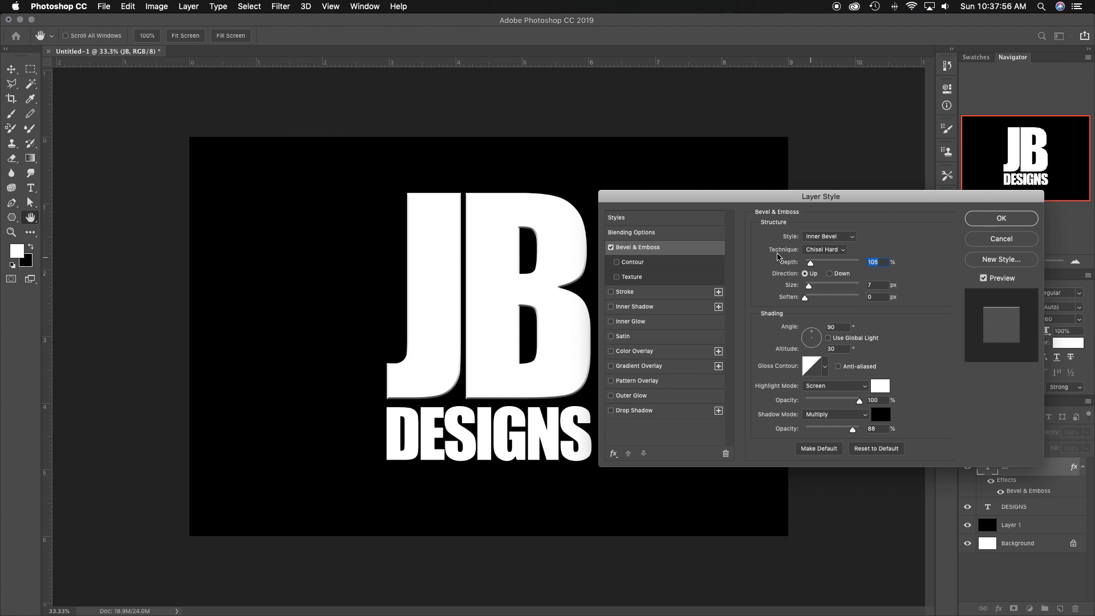
pyautogui.click(842, 238)
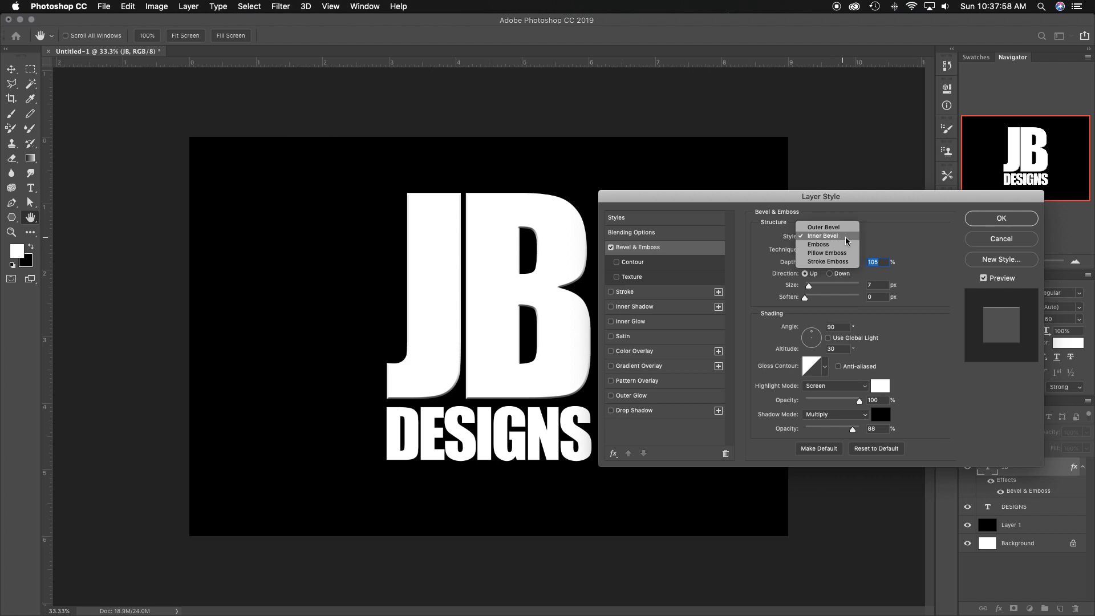
pyautogui.click(848, 236)
# Step: Try the Smooth and Chisel Soft techniques on the JB bevel, adjusting its size for each
pyautogui.click(835, 249)
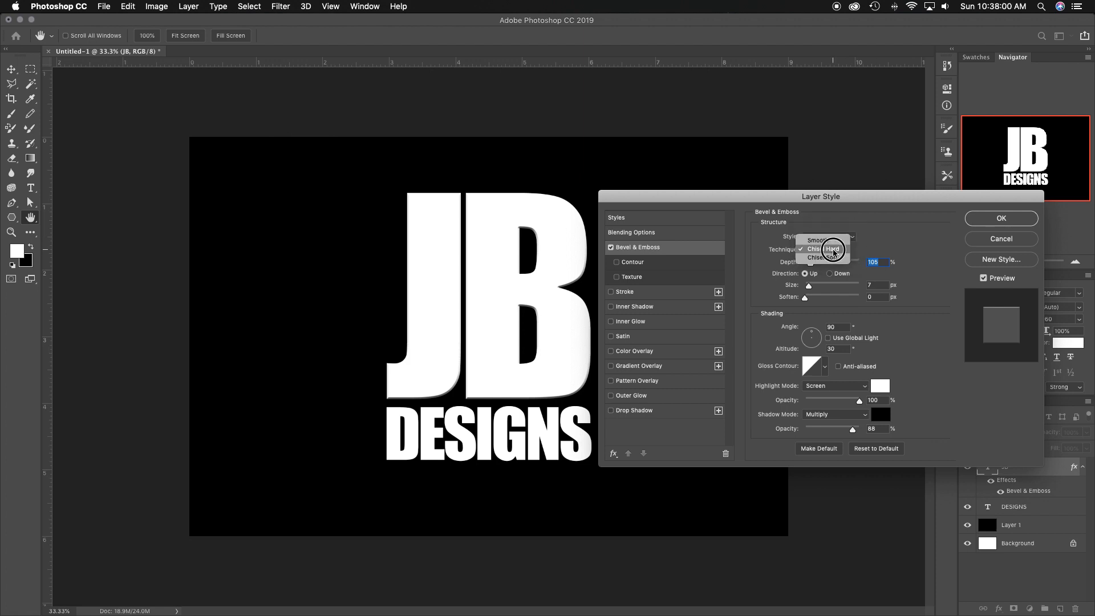
pyautogui.click(821, 240)
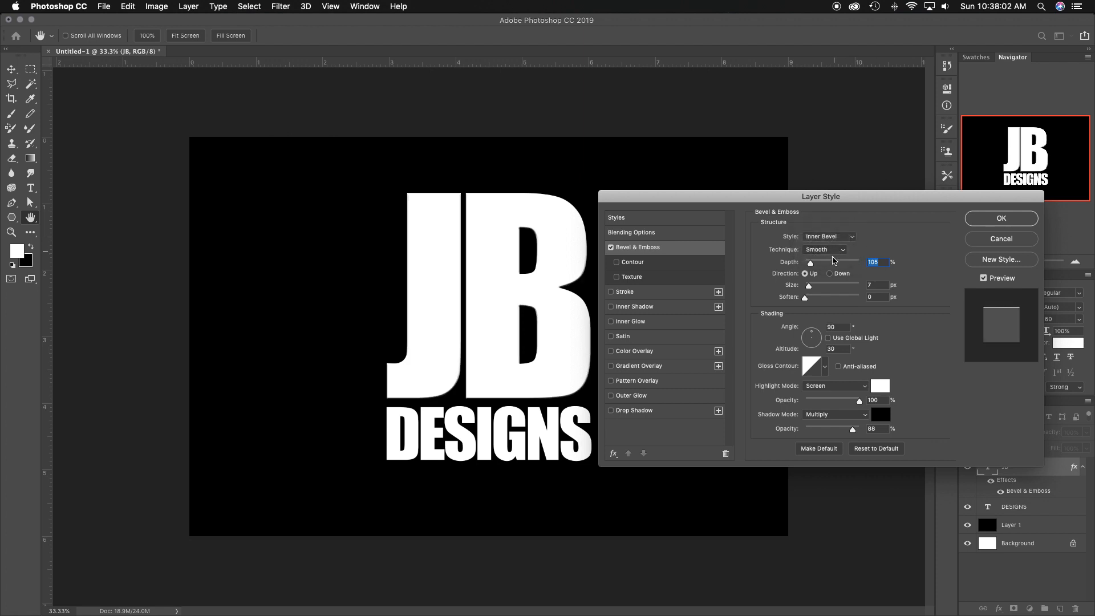
pyautogui.moveTo(809, 286); pyautogui.dragTo(811, 286)
pyautogui.click(832, 251)
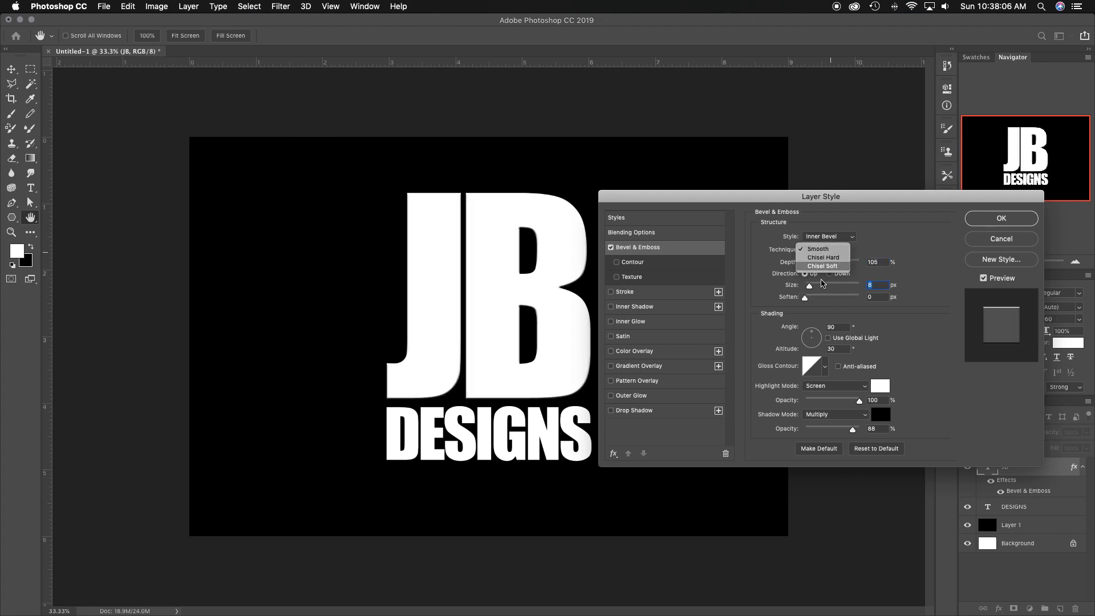
pyautogui.click(832, 268)
pyautogui.moveTo(813, 288)
pyautogui.mouseDown()
pyautogui.moveTo(824, 288)
pyautogui.moveTo(810, 286)
pyautogui.mouseUp()
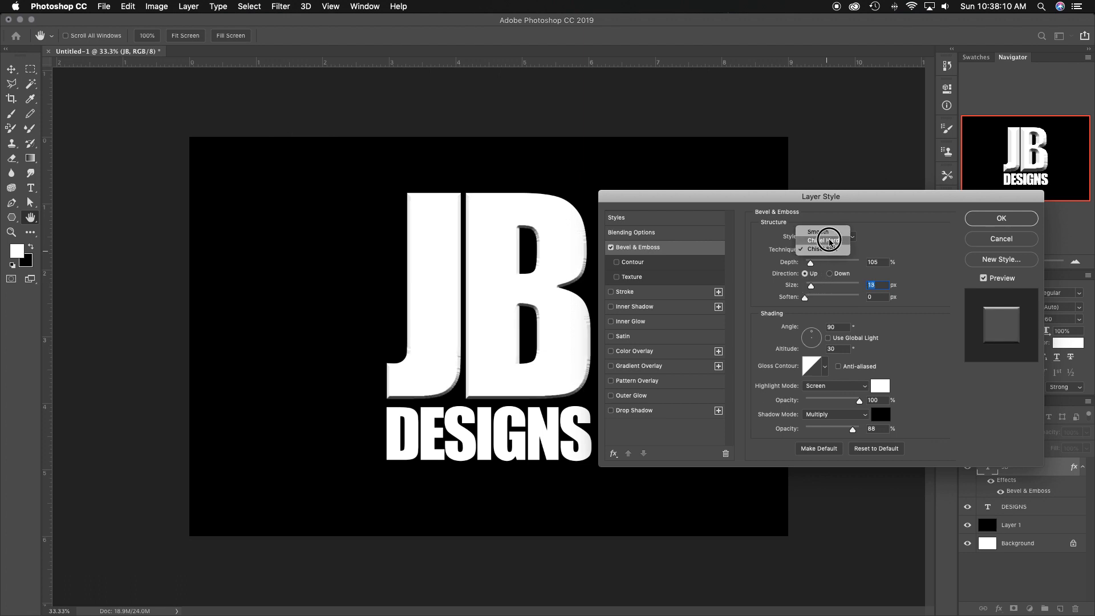
# Step: Use the Chisel Hard technique for the JB bevel and set its size to 15 px
pyautogui.click(817, 283)
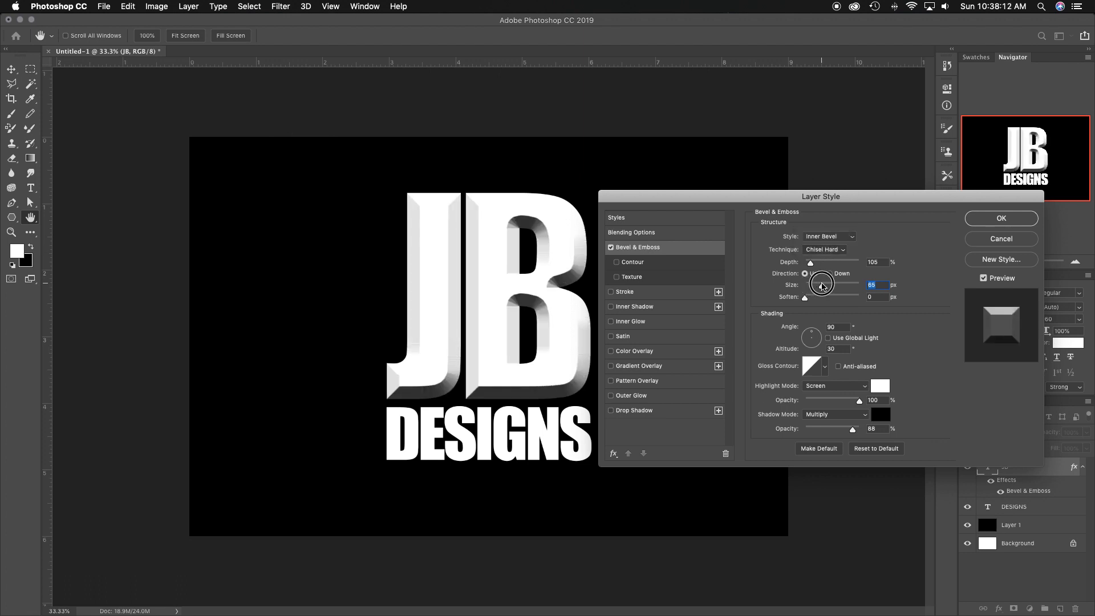
pyautogui.moveTo(818, 284); pyautogui.dragTo(810, 285)
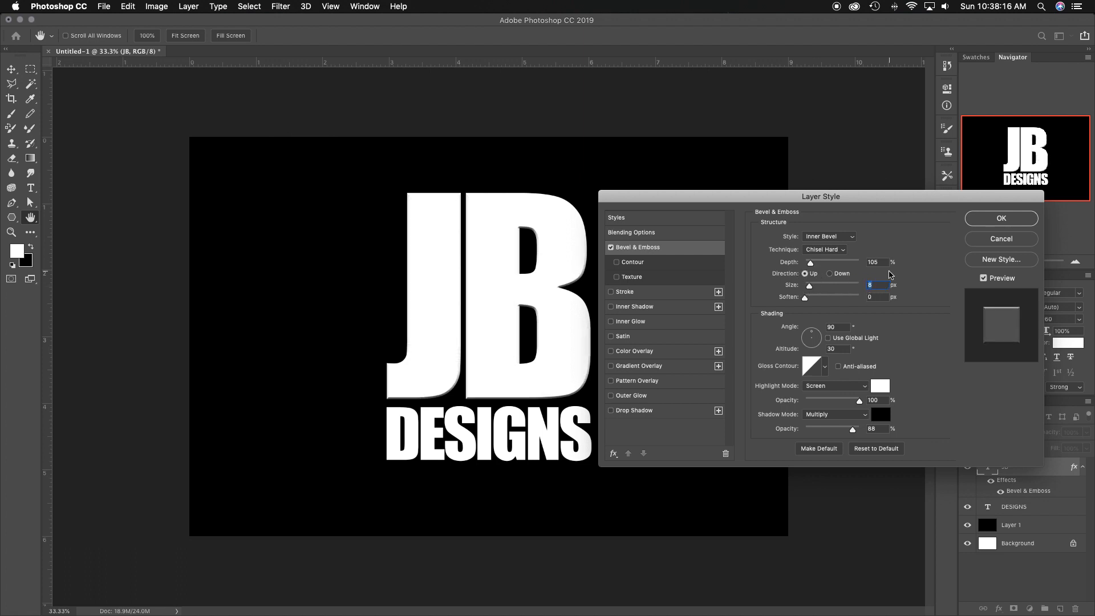
pyautogui.write('15')
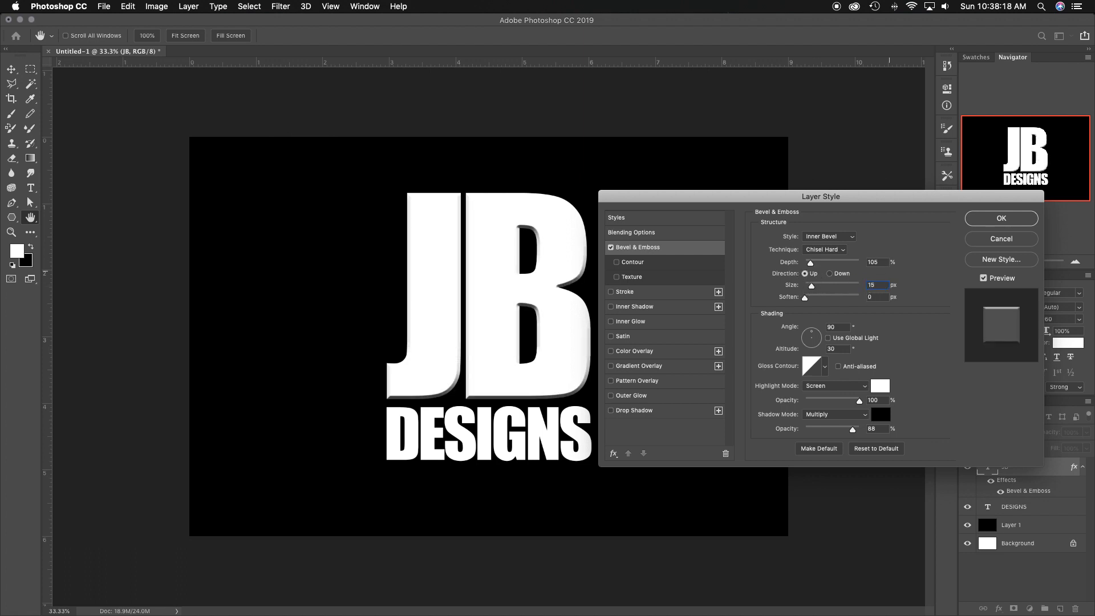
# Step: Try a shading angle of 118° and an altitude of 35° on the JB bevel
pyautogui.click(841, 329)
pyautogui.click(841, 329)
pyautogui.moveTo(813, 334); pyautogui.dragTo(810, 335)
pyautogui.click(836, 349)
pyautogui.write('35')
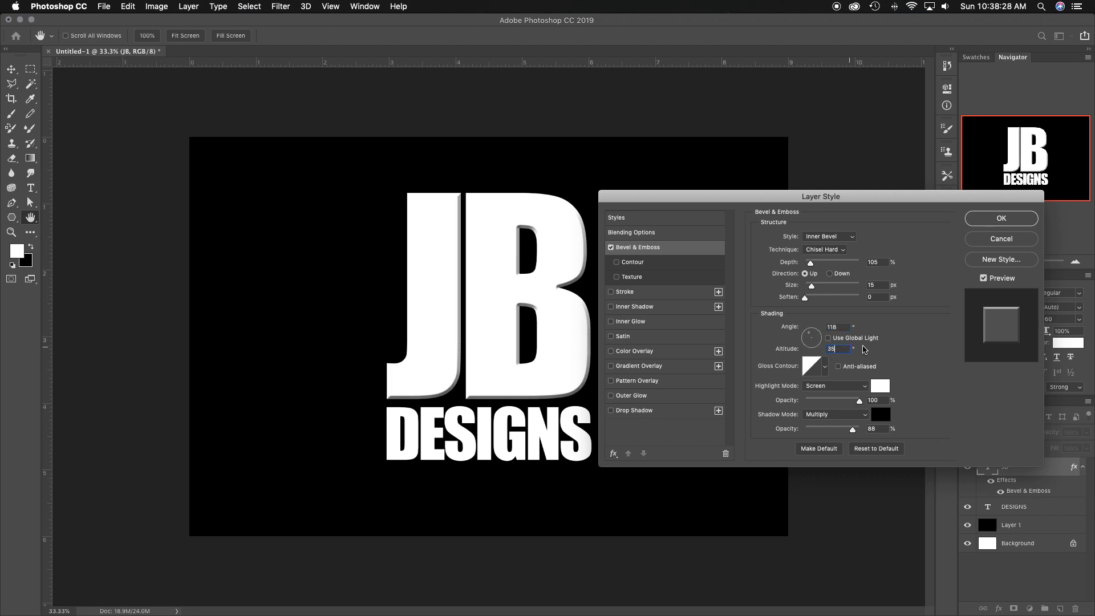
# Step: Set the JB bevel's shading angle back to 90° and its altitude to 30°
pyautogui.click(829, 329)
pyautogui.write('90')
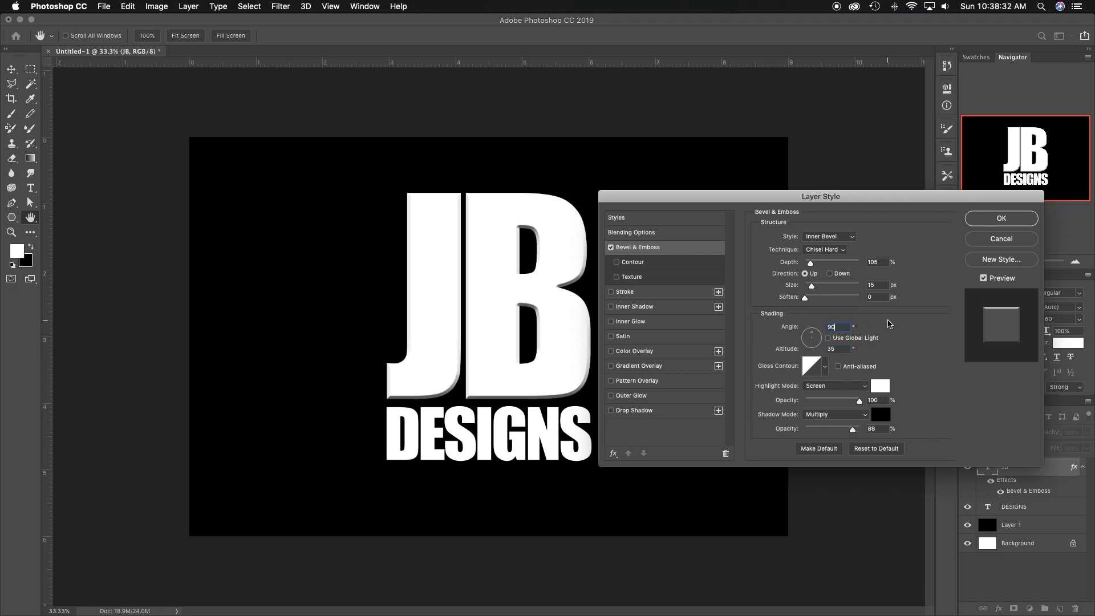
pyautogui.press('Tab')
pyautogui.write('30')
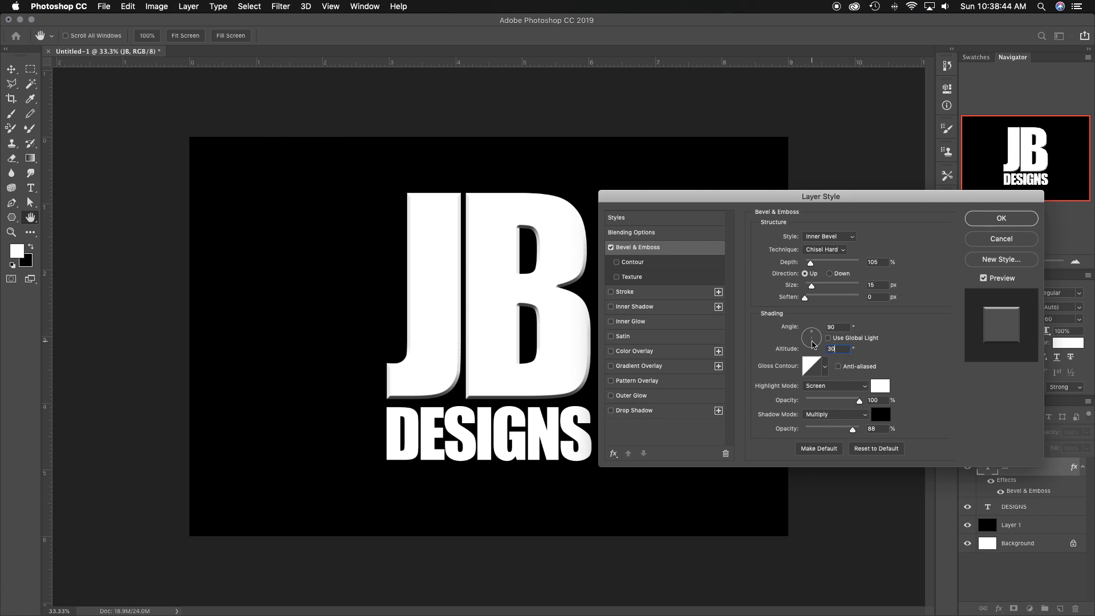
# Step: Try a shading angle of 106° with a 30° altitude on the JB bevel, and return the angle to 90°
pyautogui.click(813, 338)
pyautogui.moveTo(812, 336)
pyautogui.mouseDown()
pyautogui.moveTo(811, 346)
pyautogui.moveTo(812, 337)
pyautogui.mouseUp()
pyautogui.write('30')
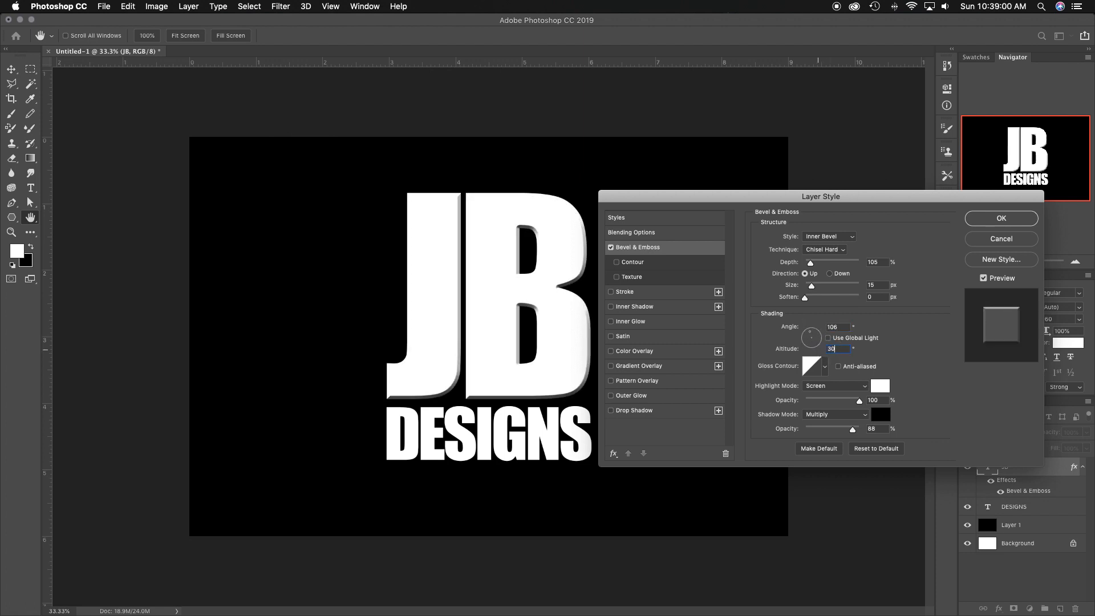
pyautogui.doubleClick(837, 326)
pyautogui.write('90')
# Step: Try the third and second gloss contour presets on the JB bevel
pyautogui.click(825, 367)
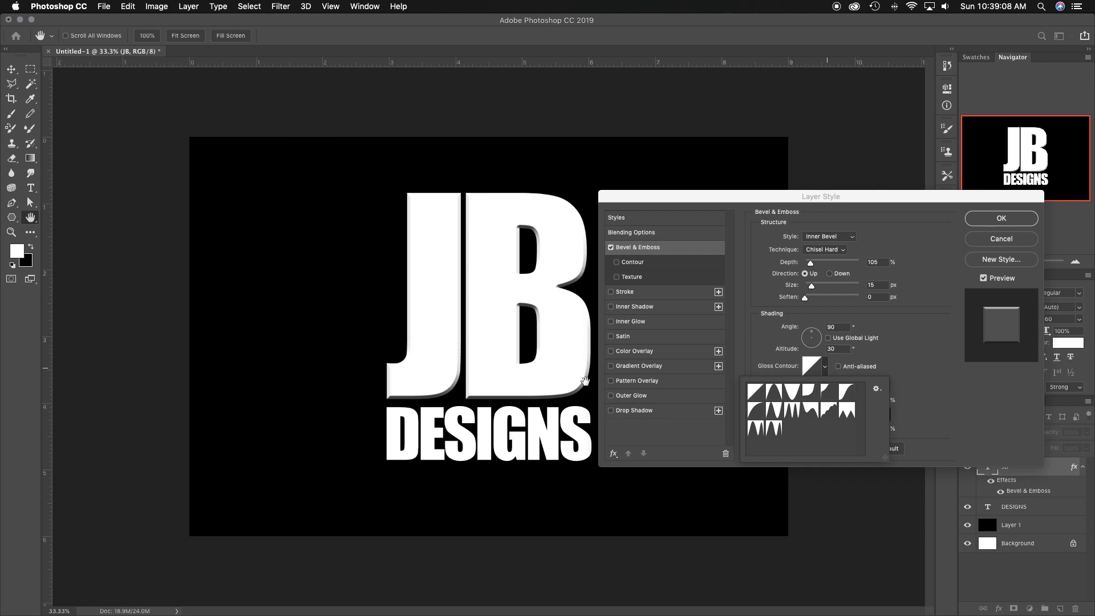
pyautogui.click(791, 397)
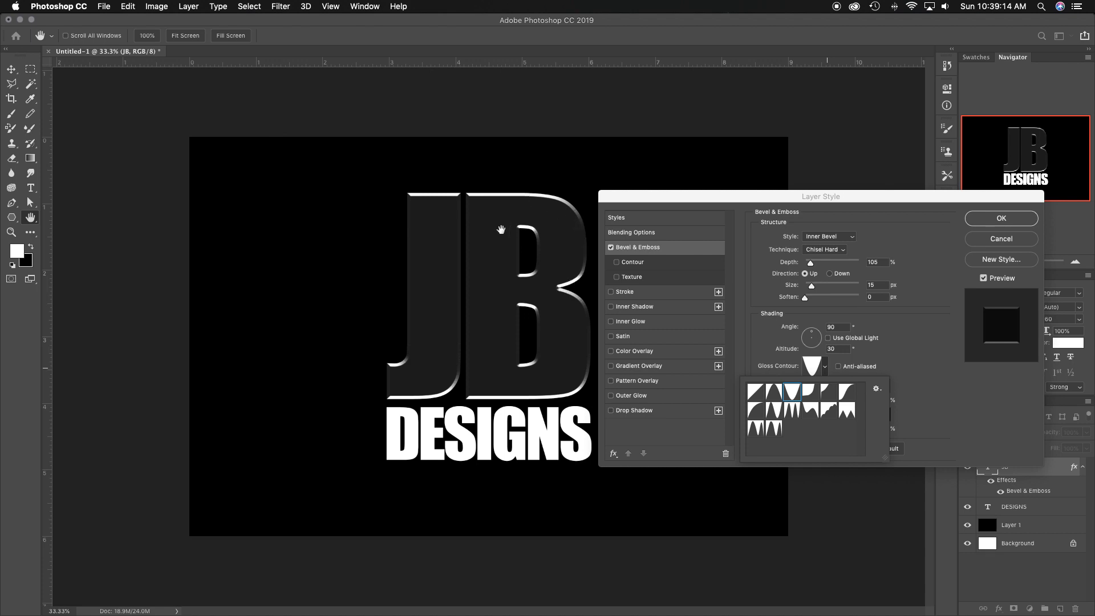
pyautogui.click(773, 394)
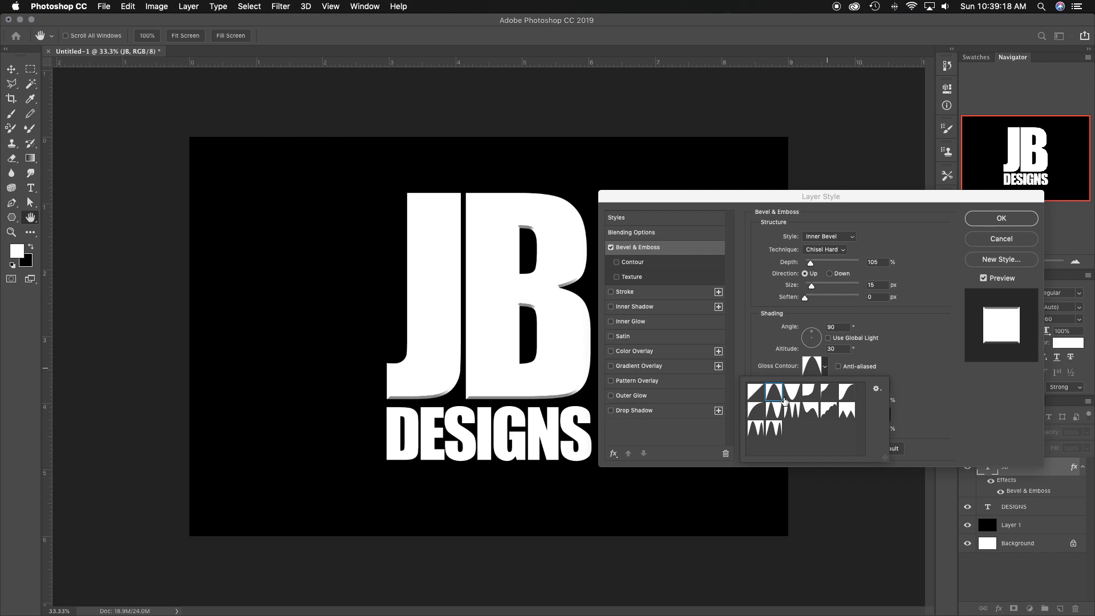
pyautogui.click(825, 374)
# Step: Try a blue Color Overlay in Normal blend mode on the JB layer, and disable it
pyautogui.click(632, 351)
pyautogui.click(611, 352)
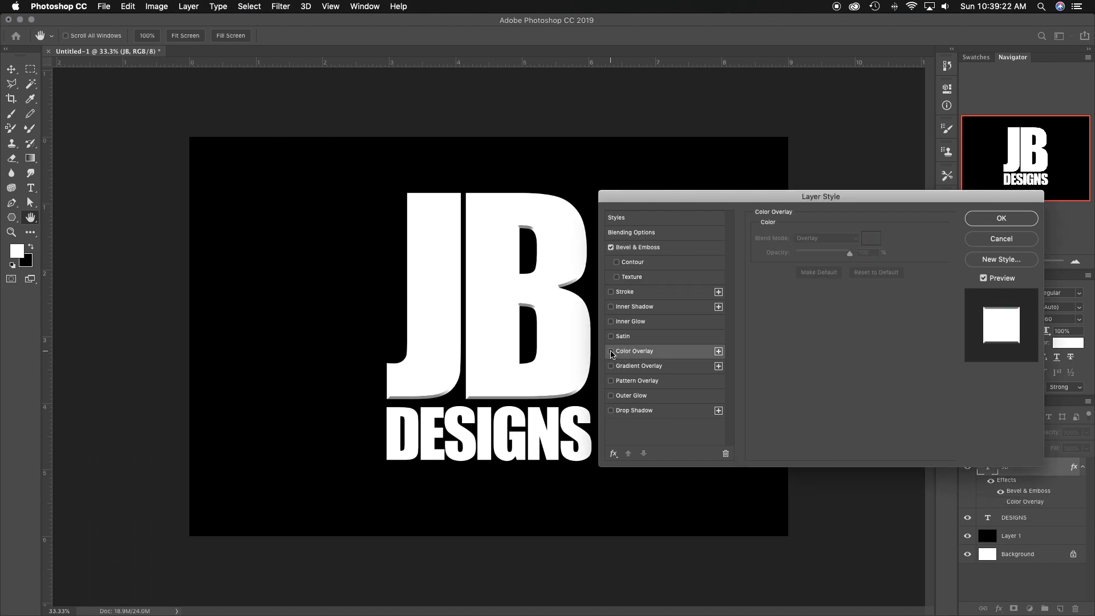
pyautogui.click(611, 351)
pyautogui.click(807, 240)
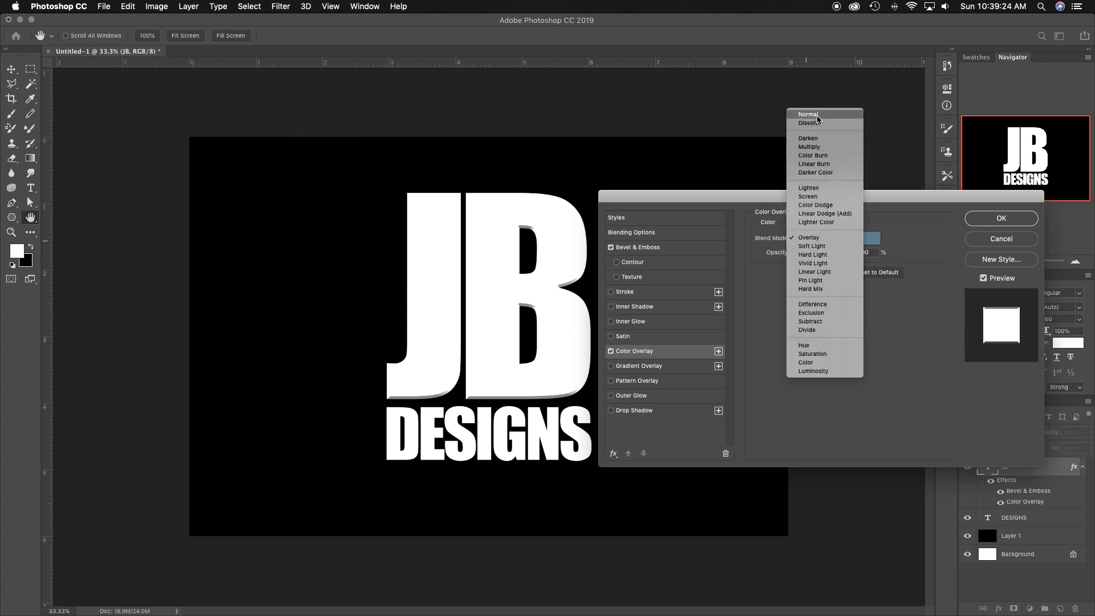
pyautogui.click(806, 252)
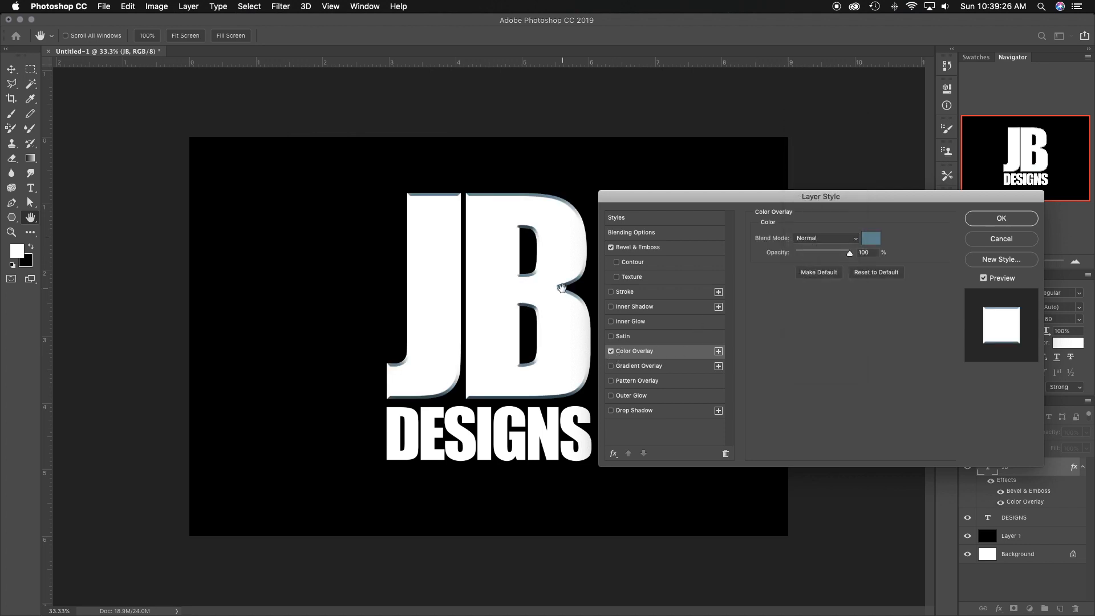
pyautogui.click(611, 351)
# Step: Set the JB bevel's gloss contour to the second preset in the second row
pyautogui.click(644, 247)
pyautogui.click(825, 368)
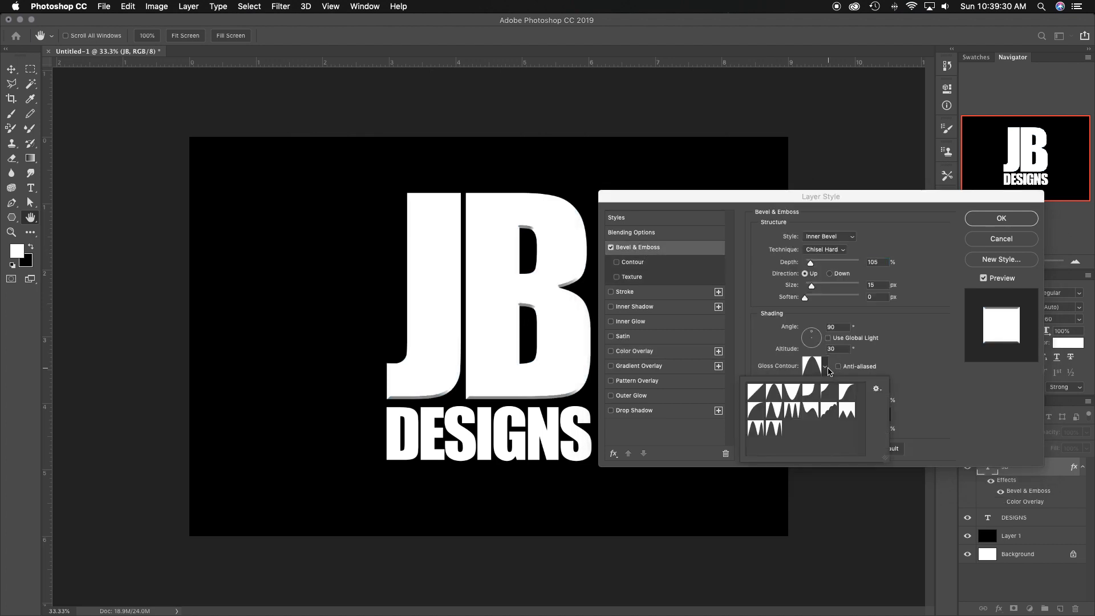
pyautogui.click(779, 414)
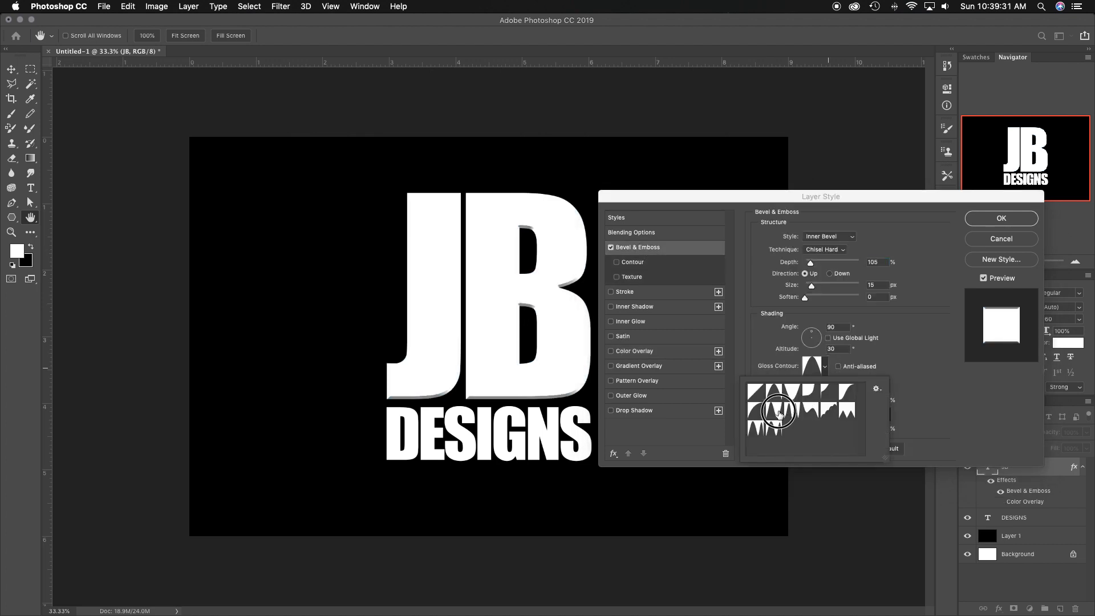
pyautogui.click(827, 366)
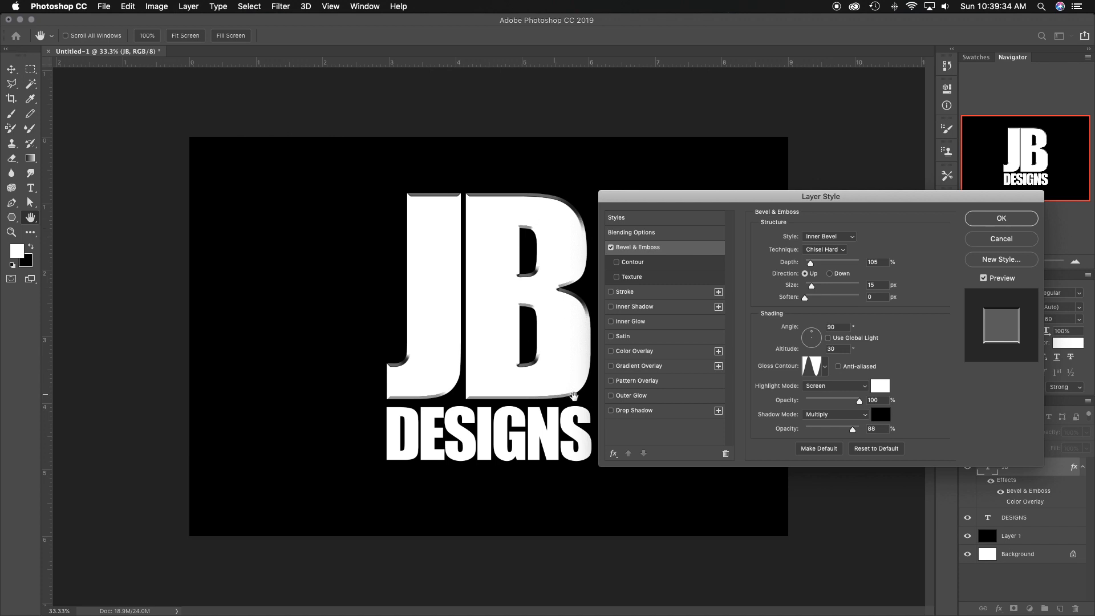
# Step: Set the JB bevel's shading angle to -90°, highlight opacity to 86% and shadow opacity to 80%
pyautogui.doubleClick(829, 328)
pyautogui.write('-90')
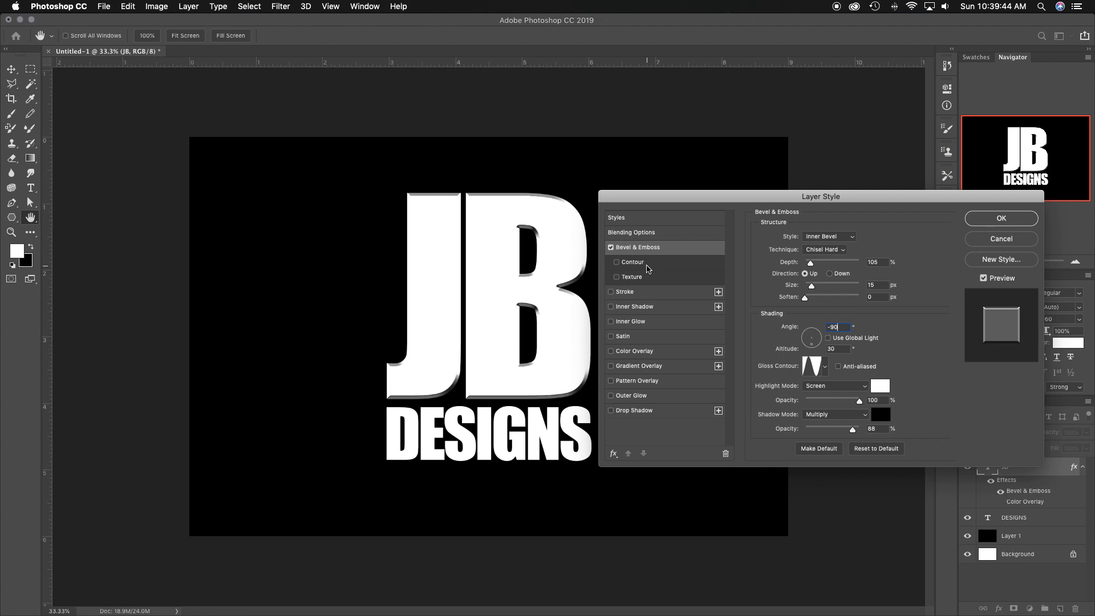
pyautogui.moveTo(859, 401)
pyautogui.mouseDown()
pyautogui.moveTo(799, 398)
pyautogui.moveTo(877, 399)
pyautogui.moveTo(852, 399)
pyautogui.moveTo(837, 429)
pyautogui.moveTo(790, 429)
pyautogui.moveTo(848, 431)
pyautogui.mouseUp()
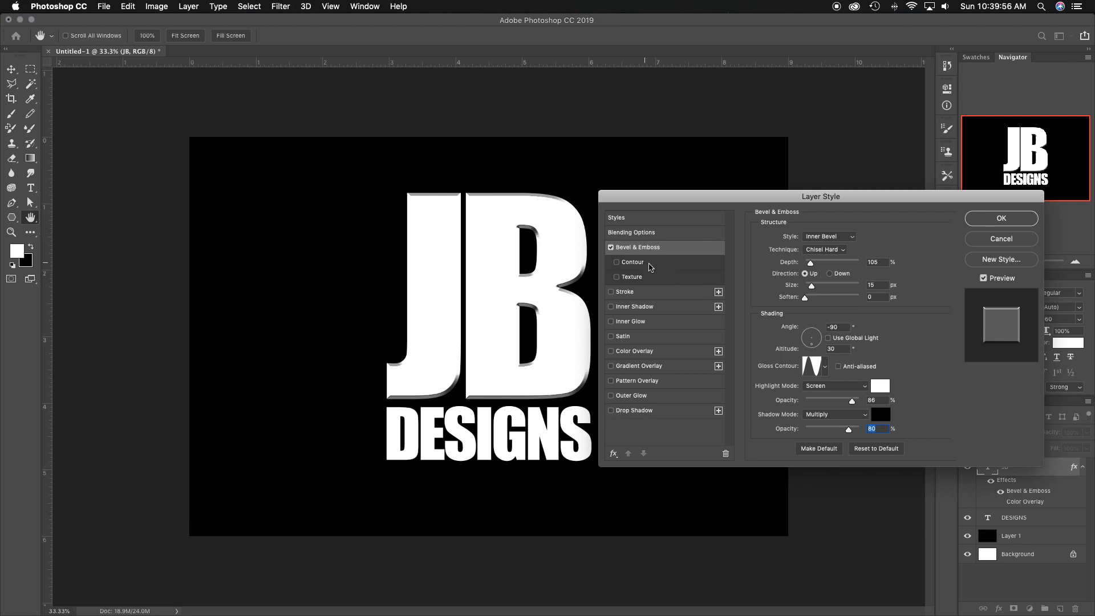
# Step: Set the JB bevel's depth to 150% and enable its Contour with a range of about 69%
pyautogui.click(875, 262)
pyautogui.write('150')
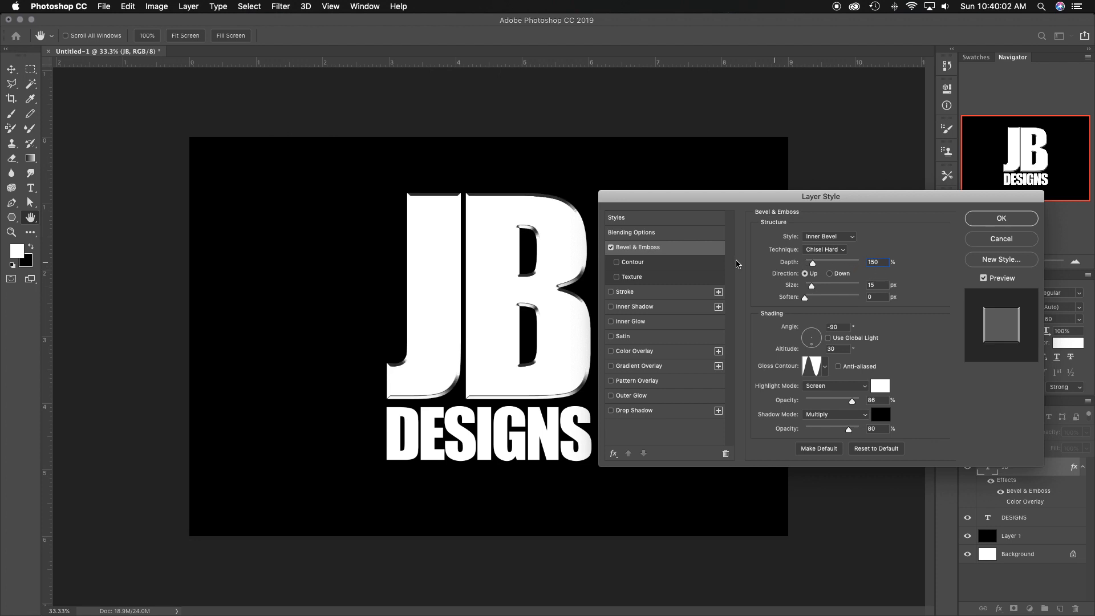
pyautogui.click(638, 263)
pyautogui.moveTo(839, 263)
pyautogui.mouseDown()
pyautogui.moveTo(798, 260)
pyautogui.moveTo(834, 261)
pyautogui.moveTo(810, 261)
pyautogui.moveTo(824, 261)
pyautogui.mouseUp()
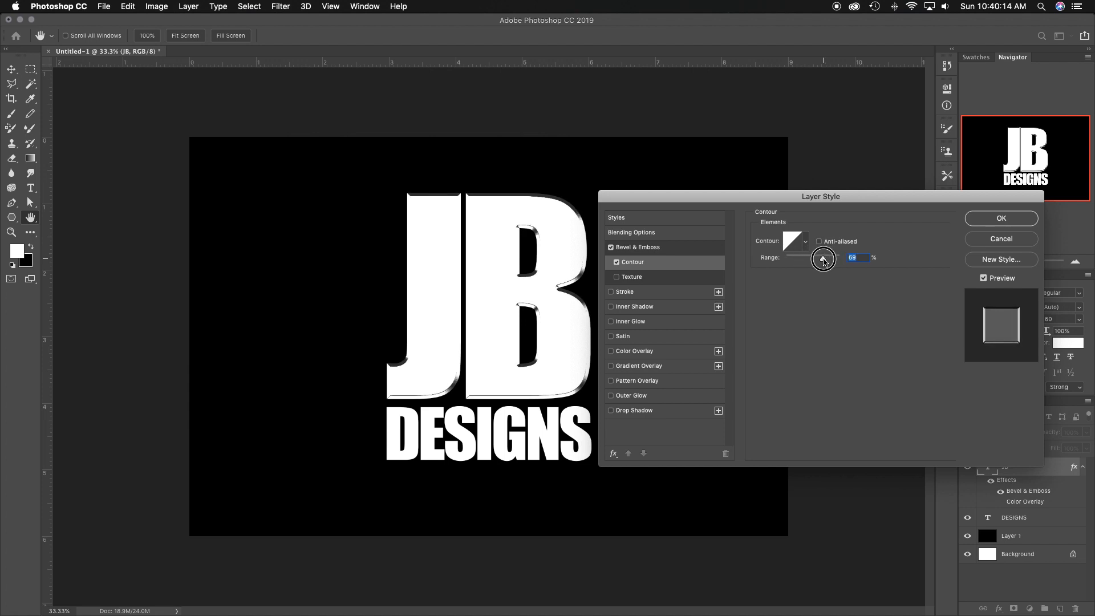
# Step: Try several texture patterns on the JB bevel, ending with the diagonal-line pattern, and disable Texture
pyautogui.click(638, 279)
pyautogui.click(822, 249)
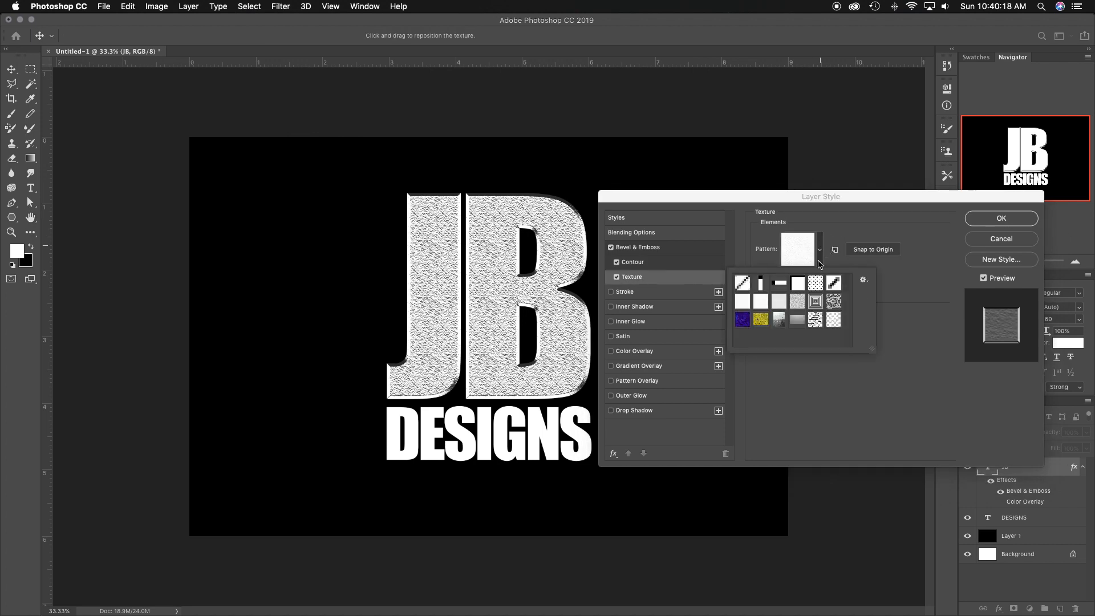
pyautogui.click(796, 321)
pyautogui.click(817, 321)
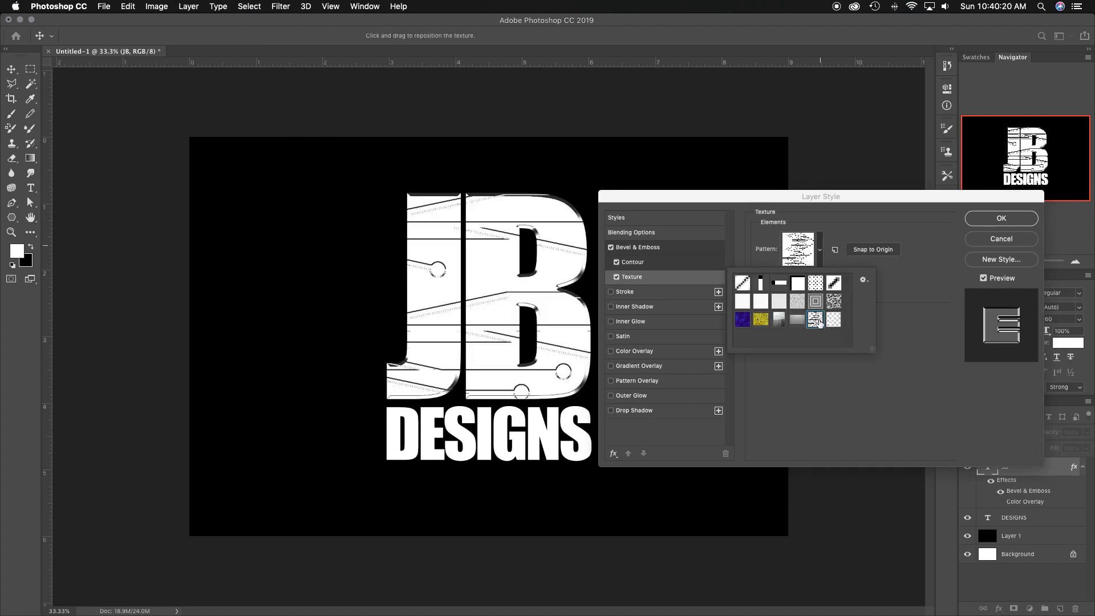
pyautogui.click(833, 320)
pyautogui.click(785, 322)
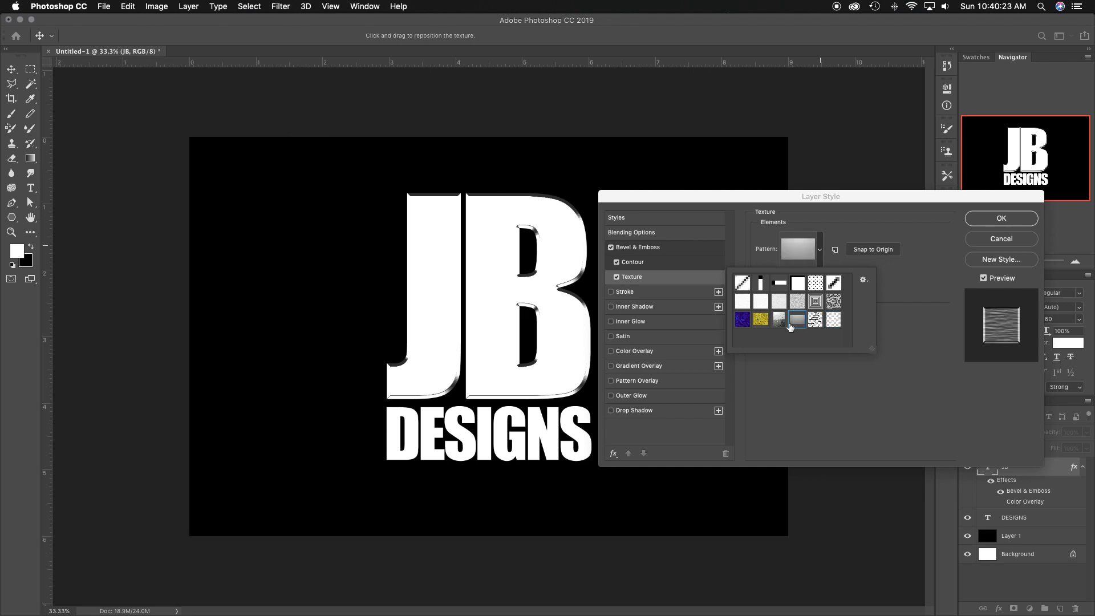
pyautogui.click(742, 283)
pyautogui.click(819, 252)
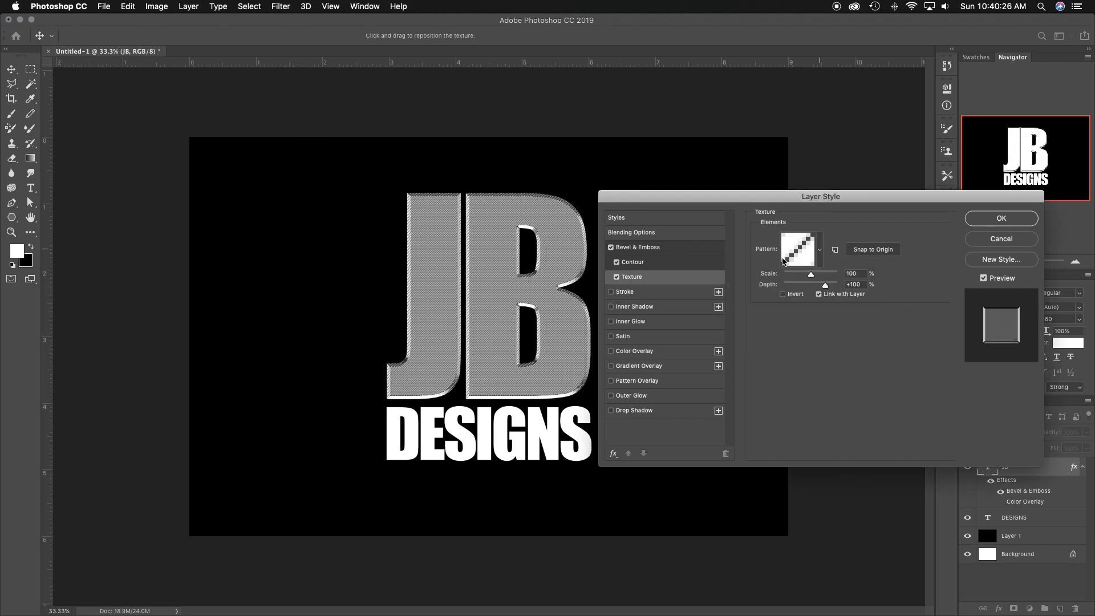
pyautogui.click(617, 277)
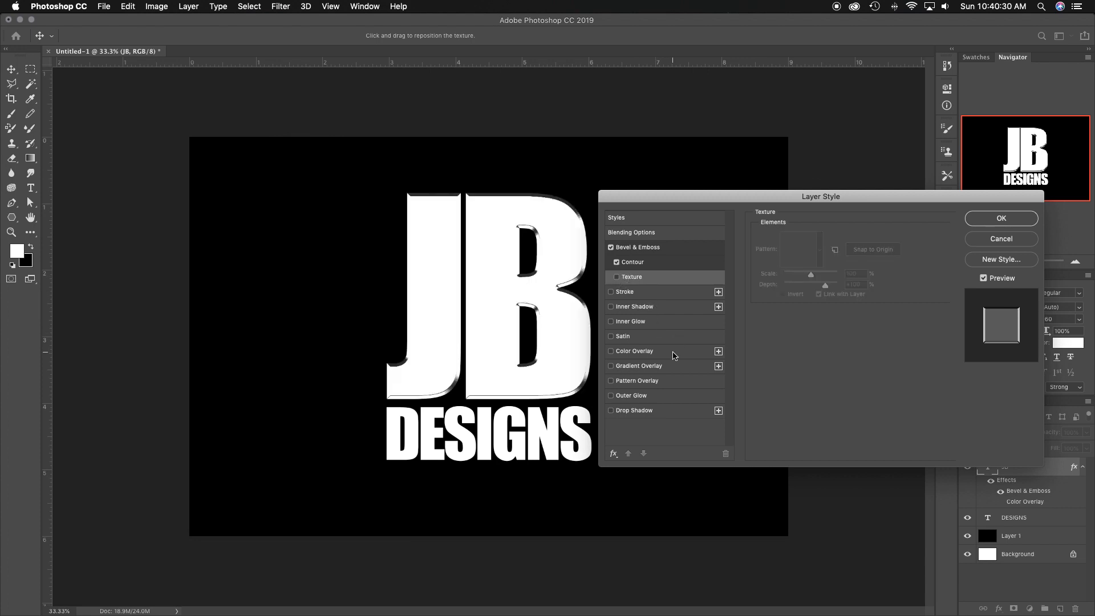
# Step: Add a Gradient Overlay to the JB layer with 76% opacity and 114% scale
pyautogui.click(639, 367)
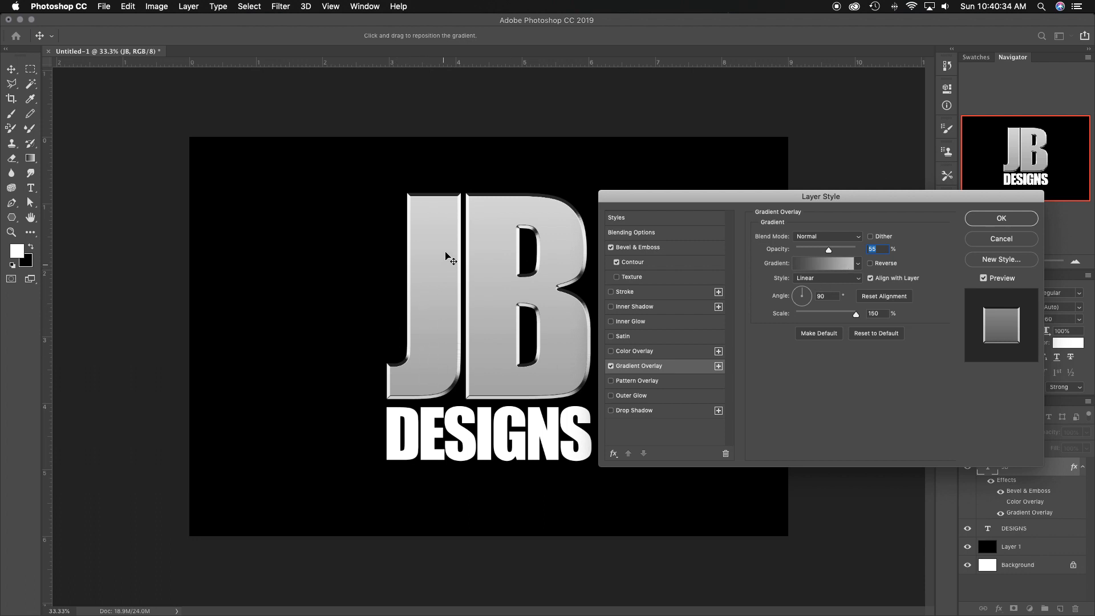
pyautogui.moveTo(829, 250)
pyautogui.mouseDown()
pyautogui.moveTo(857, 251)
pyautogui.moveTo(810, 250)
pyautogui.moveTo(842, 251)
pyautogui.mouseUp()
pyautogui.moveTo(856, 314)
pyautogui.mouseDown()
pyautogui.moveTo(784, 313)
pyautogui.moveTo(836, 313)
pyautogui.mouseUp()
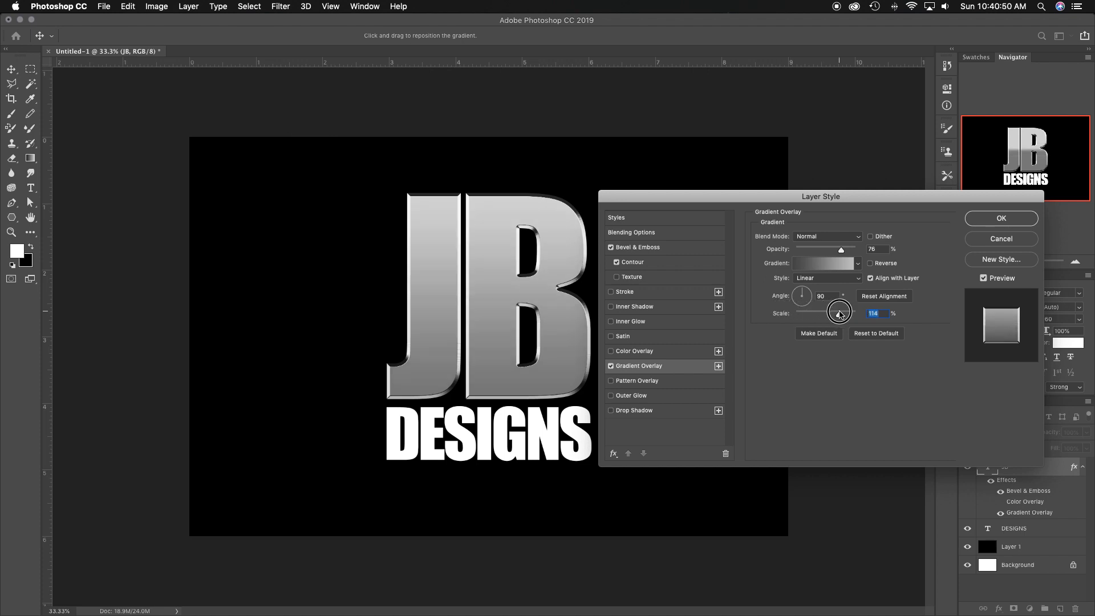
# Step: Change the light end stop of the JB overlay gradient to white (ffffff)
pyautogui.click(849, 263)
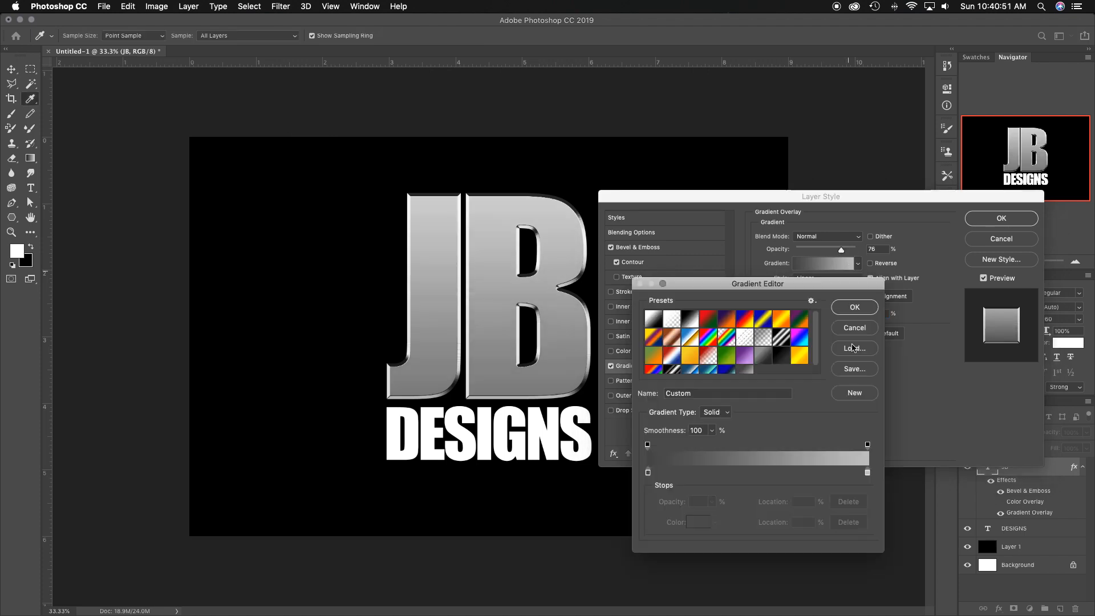
pyautogui.click(867, 474)
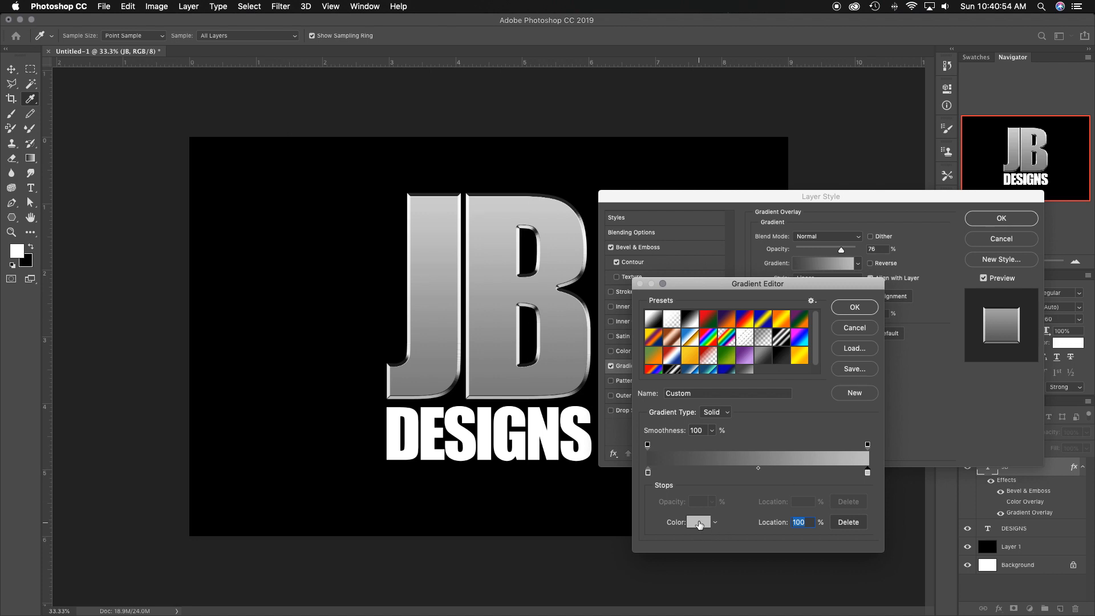
pyautogui.click(699, 523)
pyautogui.moveTo(708, 190); pyautogui.dragTo(693, 171)
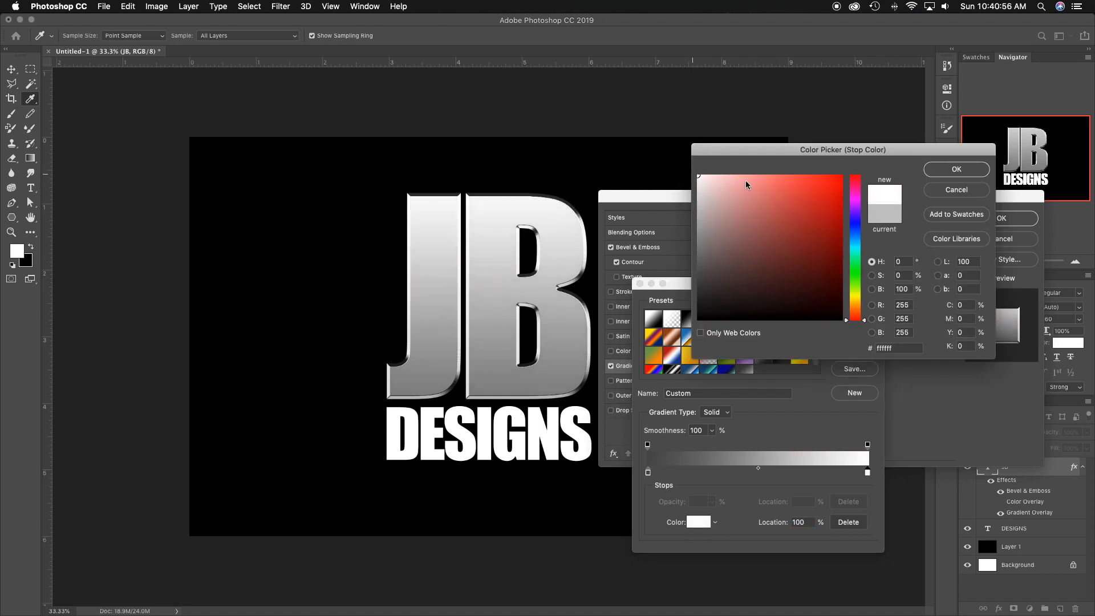
pyautogui.click(947, 170)
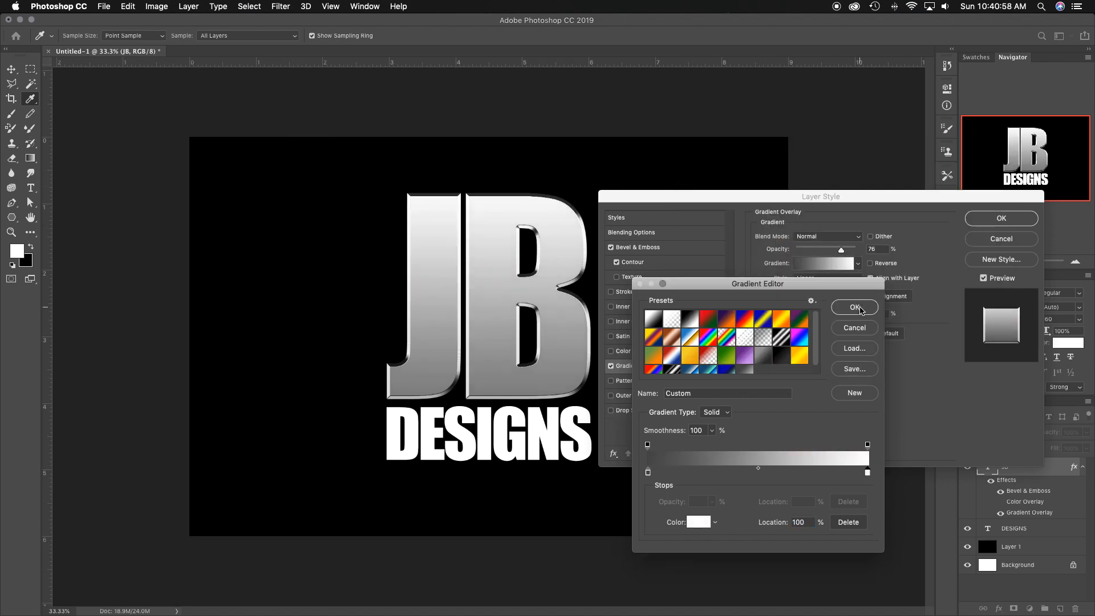
pyautogui.click(856, 307)
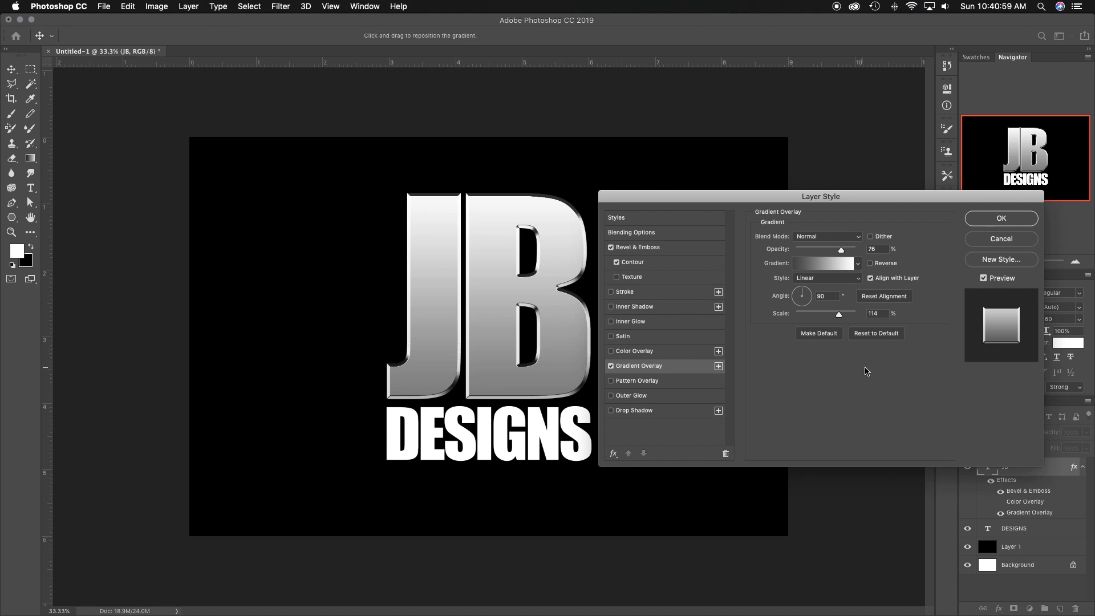
# Step: Try the JB gradient overlay reversed in Linear style, and in Radial style both normal and reversed
pyautogui.click(870, 264)
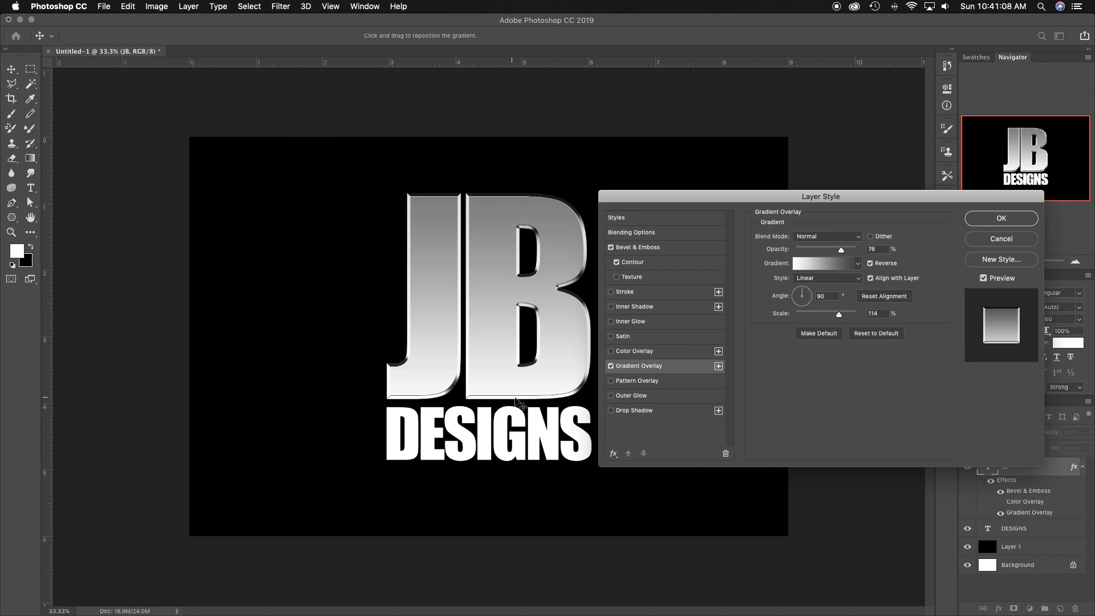
pyautogui.click(870, 263)
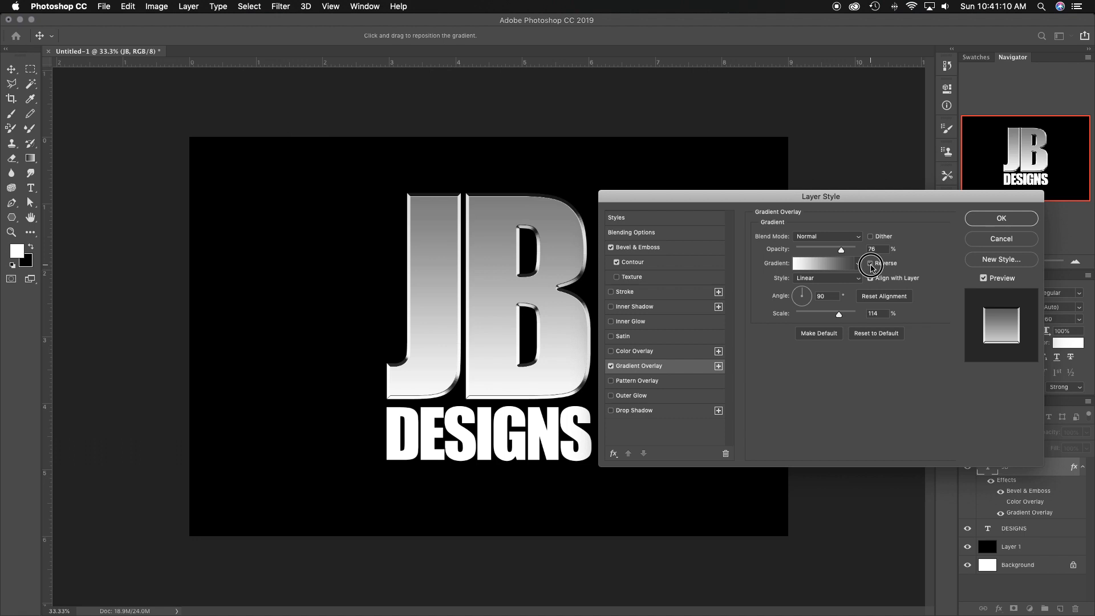
pyautogui.click(842, 277)
pyautogui.click(838, 286)
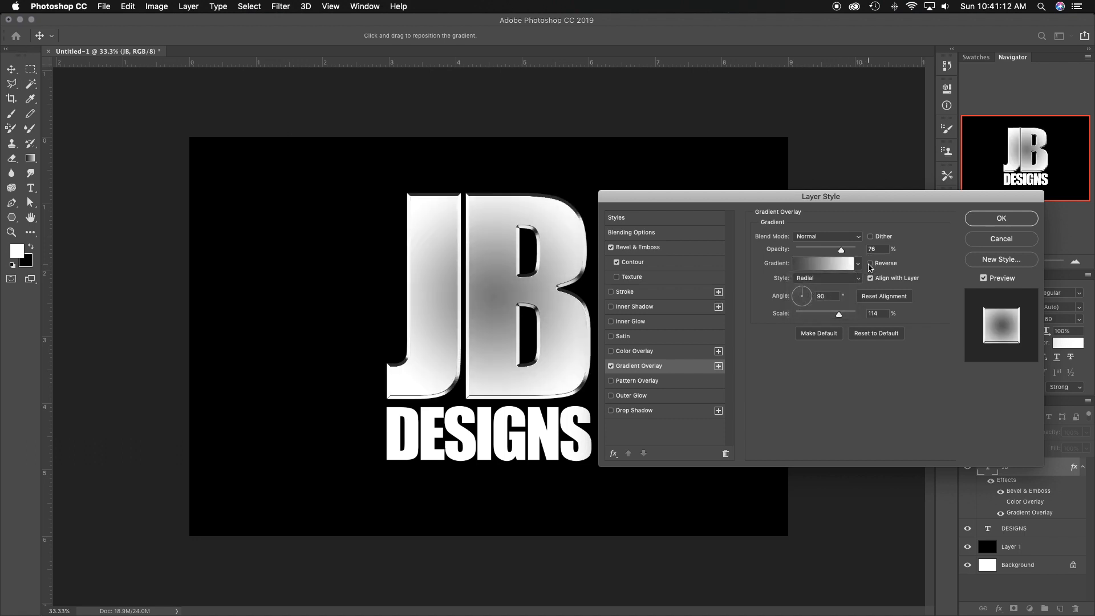
pyautogui.click(870, 264)
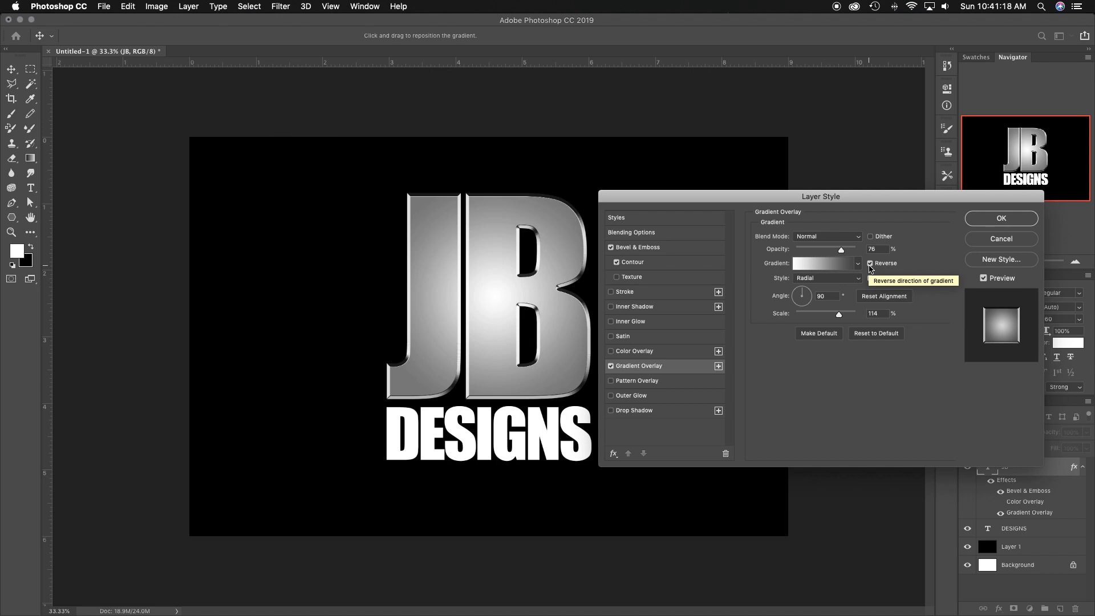
# Step: Set the JB gradient overlay's opacity to 75% and try the Angle and Reflected styles without Reverse
pyautogui.moveTo(842, 250)
pyautogui.mouseDown()
pyautogui.moveTo(810, 251)
pyautogui.moveTo(841, 251)
pyautogui.mouseUp()
pyautogui.click(871, 263)
pyautogui.click(844, 278)
pyautogui.click(844, 288)
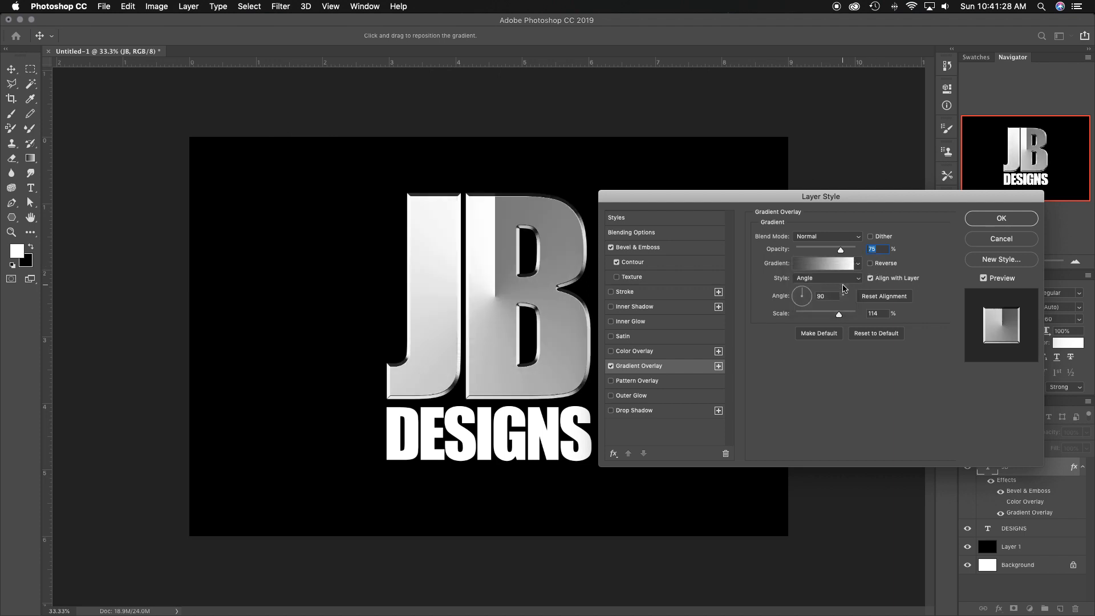
pyautogui.click(843, 286)
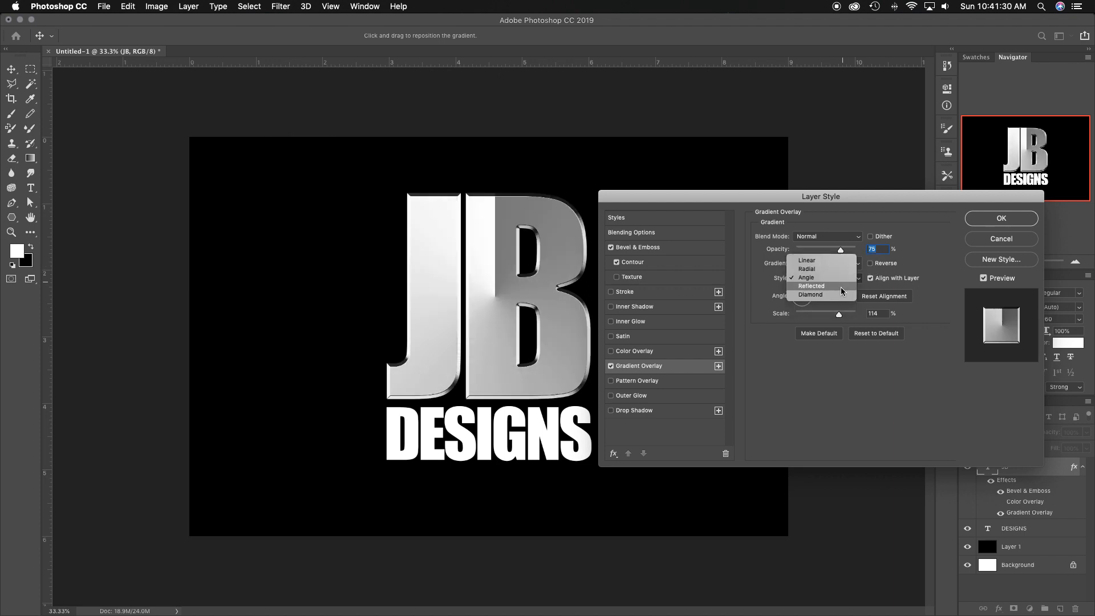
pyautogui.click(841, 289)
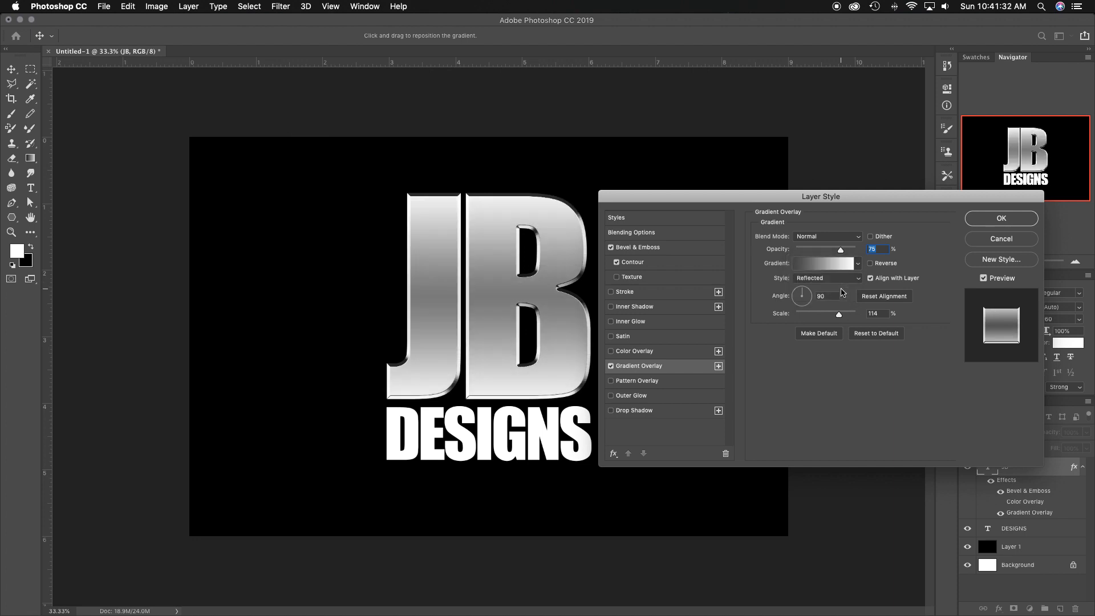
# Step: Try reversing the reflected JB gradient at 100% scale, and switch it to the Diamond style
pyautogui.click(870, 264)
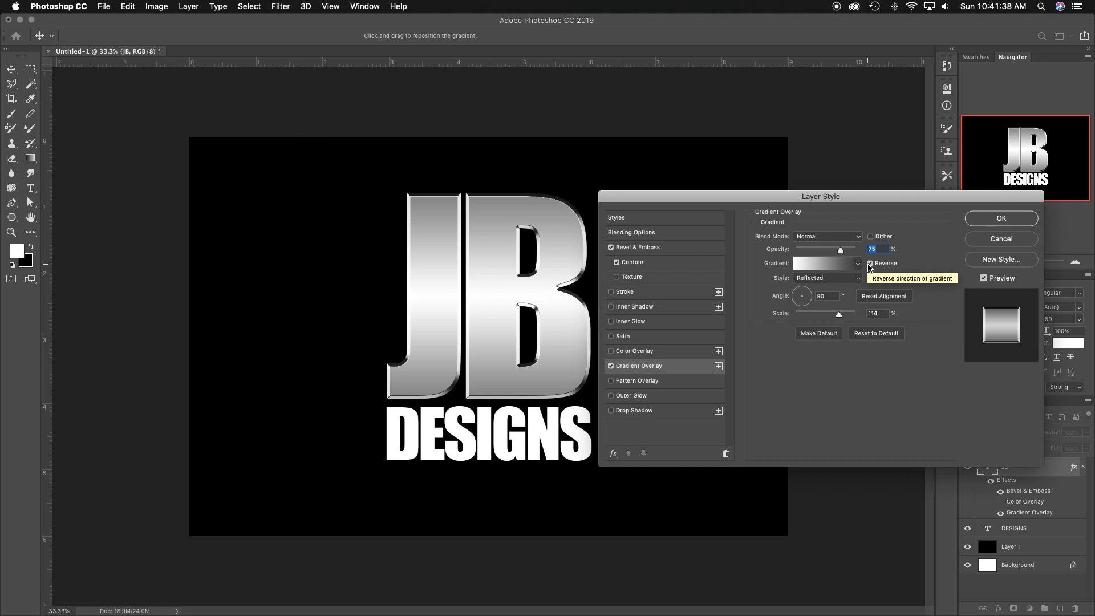
pyautogui.moveTo(838, 314)
pyautogui.mouseDown()
pyautogui.moveTo(862, 314)
pyautogui.moveTo(833, 316)
pyautogui.mouseUp()
pyautogui.click(859, 279)
pyautogui.click(848, 288)
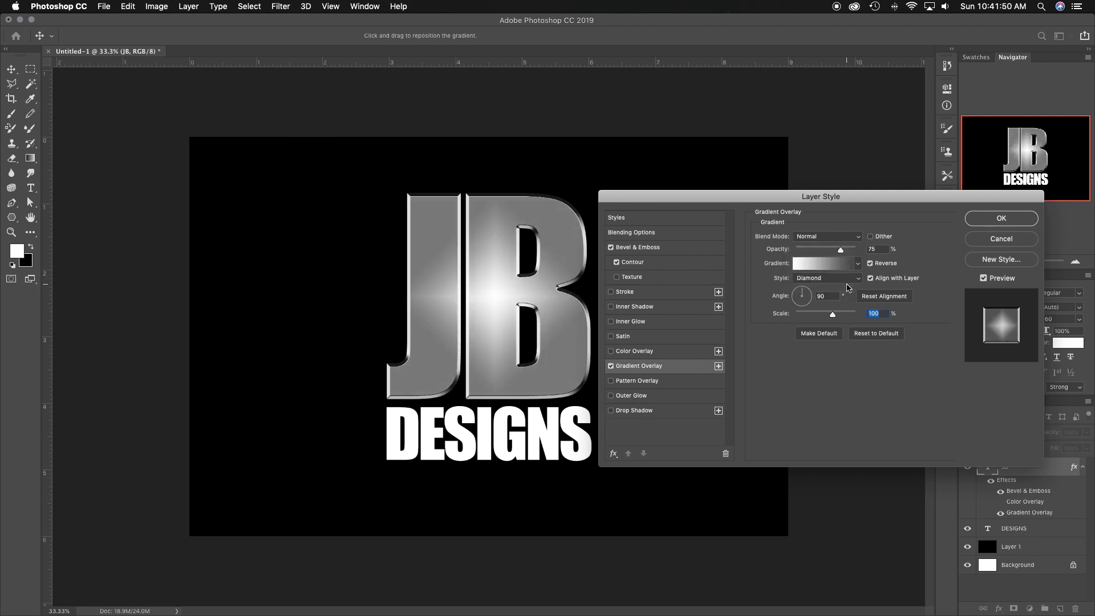
# Step: Set the JB gradient overlay to Linear style with Reverse off and a scale of 105%
pyautogui.click(849, 280)
pyautogui.click(839, 239)
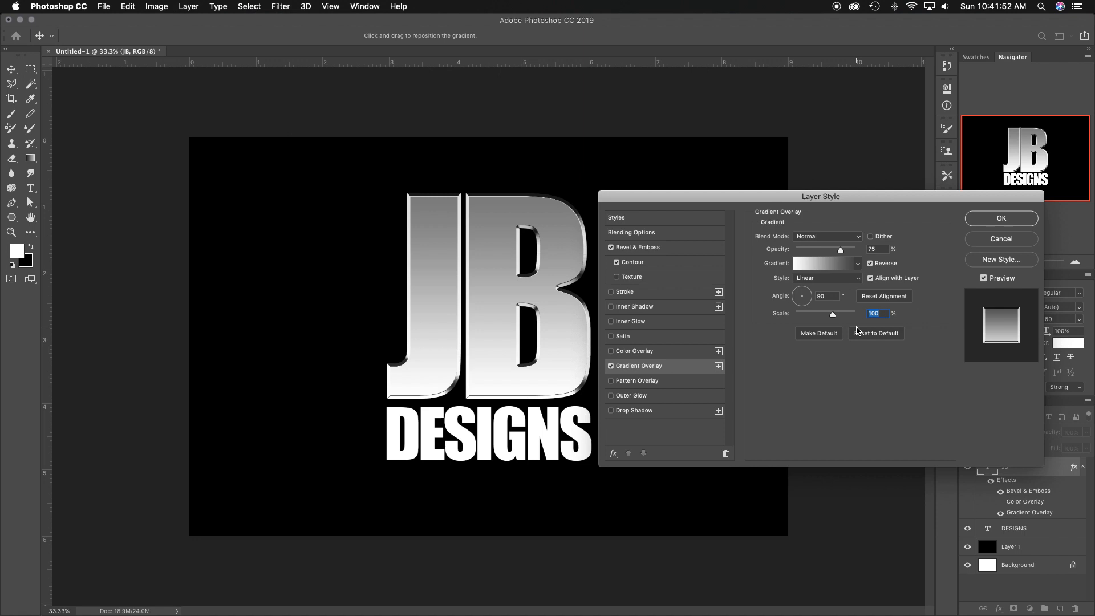
pyautogui.click(870, 264)
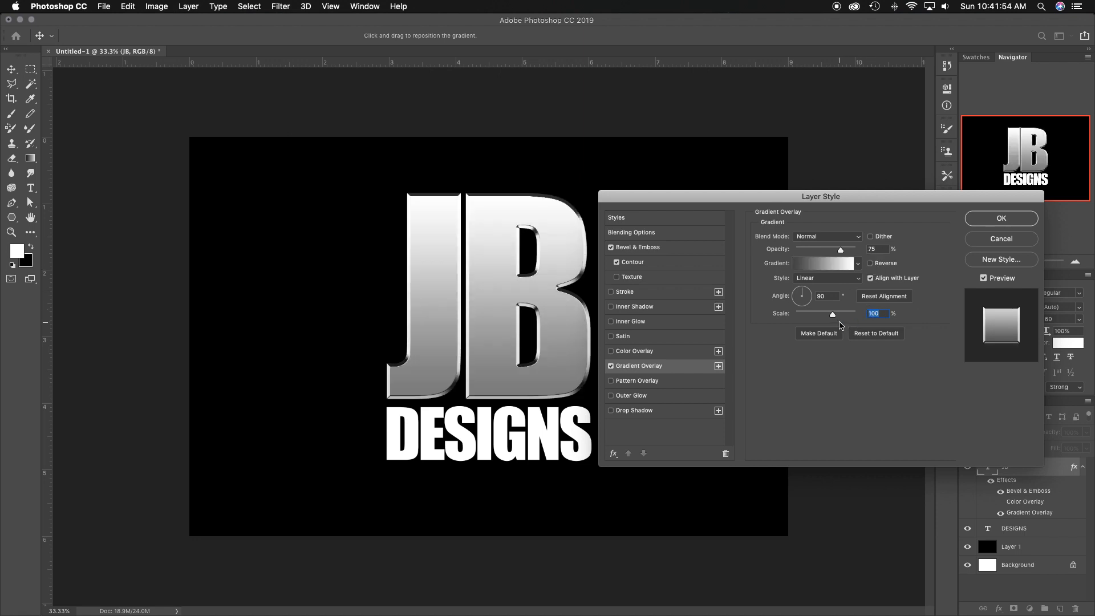
pyautogui.moveTo(833, 317)
pyautogui.mouseDown()
pyautogui.moveTo(811, 316)
pyautogui.moveTo(835, 317)
pyautogui.mouseUp()
# Step: Set the JB bevel's shading angle to 90° and shadow opacity to 83%, and apply the layer style
pyautogui.click(642, 247)
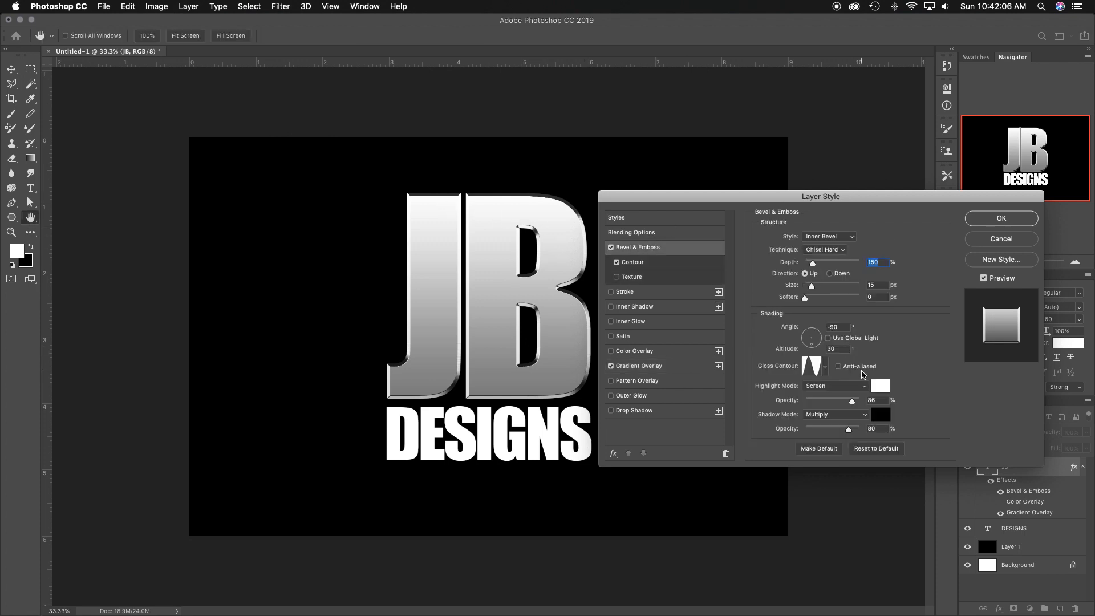
pyautogui.click(829, 328)
pyautogui.write('90')
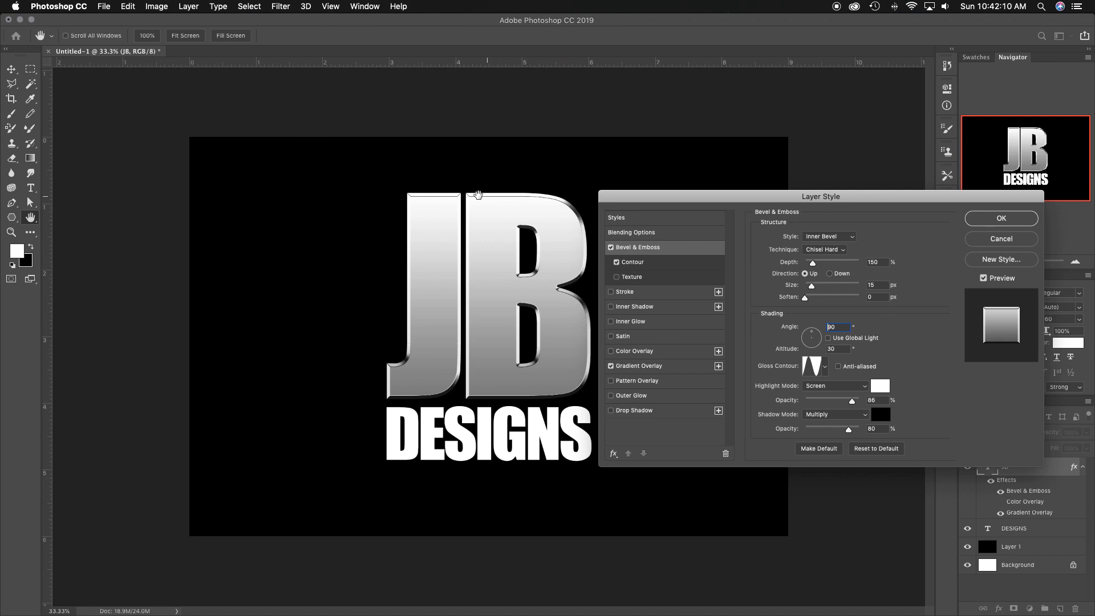
pyautogui.moveTo(845, 429); pyautogui.dragTo(851, 430)
pyautogui.click(989, 224)
# Step: Collapse the JB layer's effects and add a Bevel & Emboss with a 5 px size to the DESIGNS layer
pyautogui.click(1082, 467)
pyautogui.click(1027, 486)
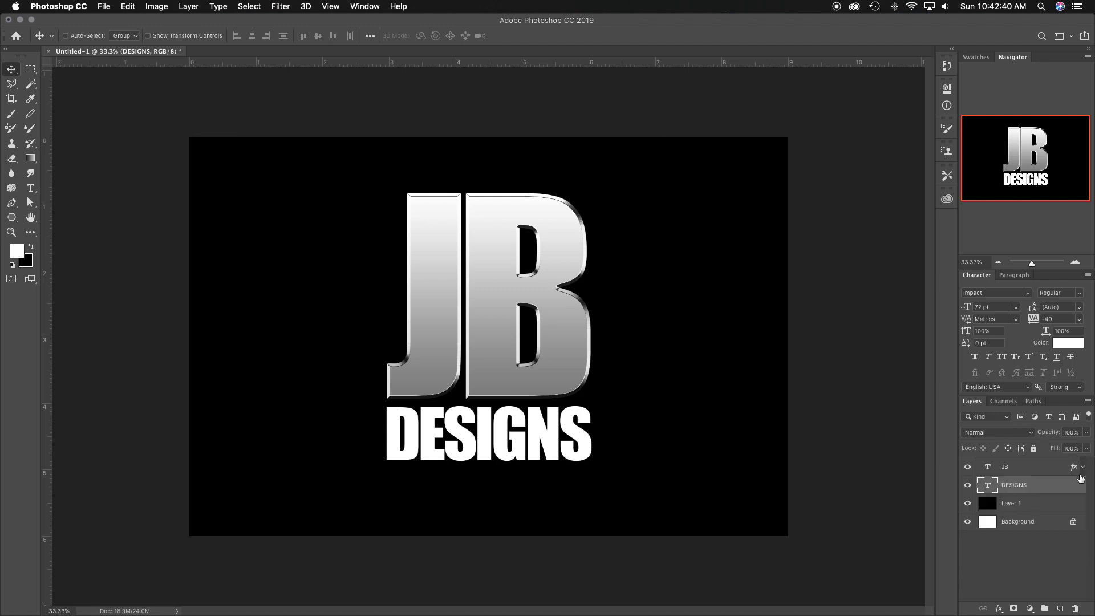
pyautogui.click(1000, 610)
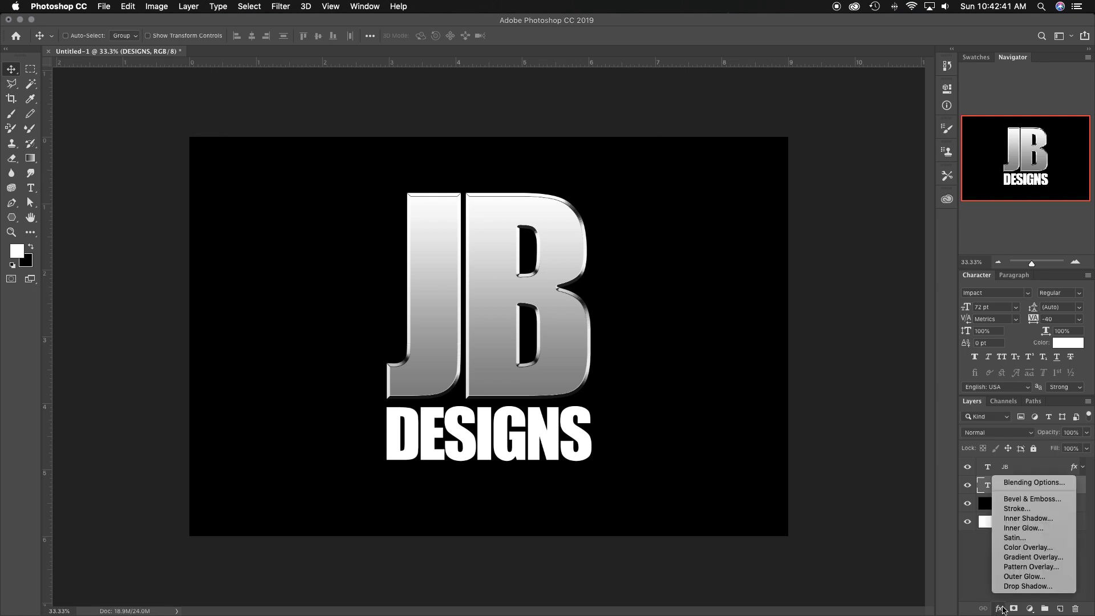
pyautogui.click(1038, 500)
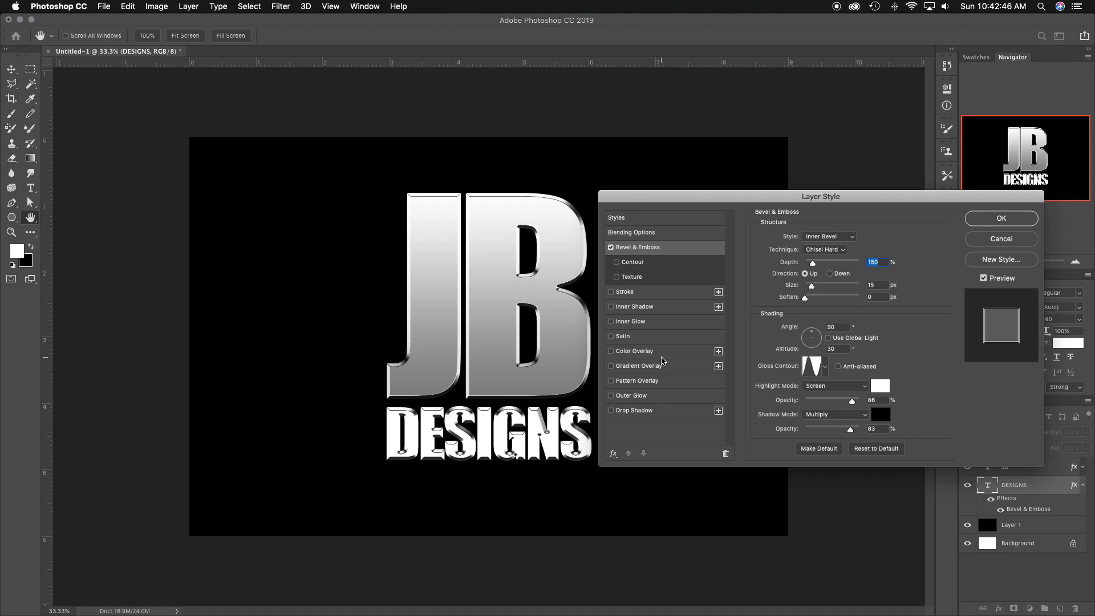
pyautogui.click(865, 285)
pyautogui.write('5')
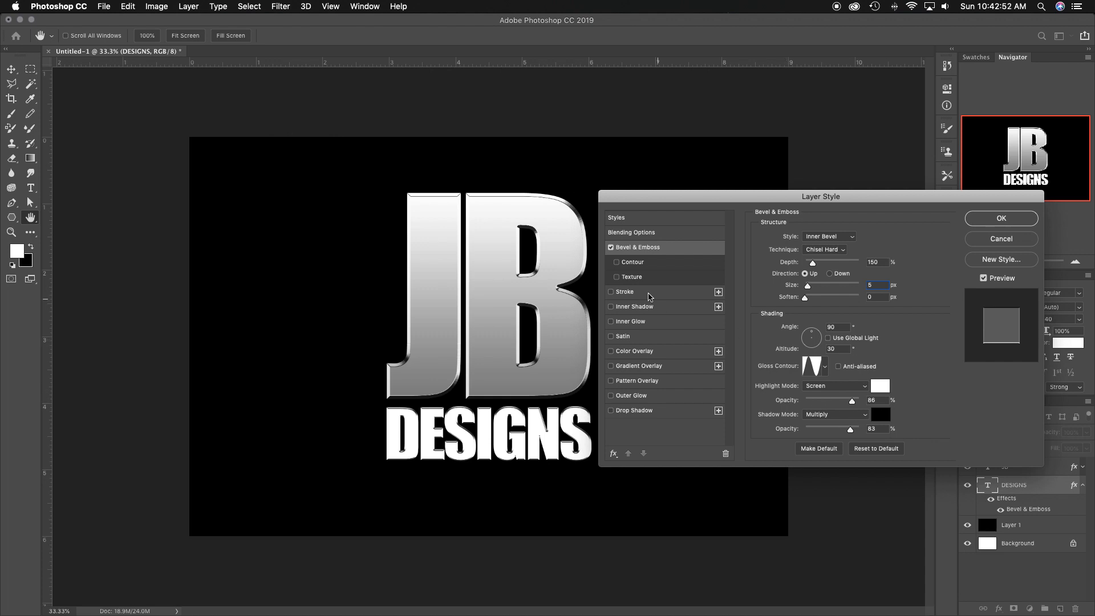
# Step: Enable the bevel Contour on the DESIGNS layer and add a reversed linear Gradient Overlay
pyautogui.click(633, 262)
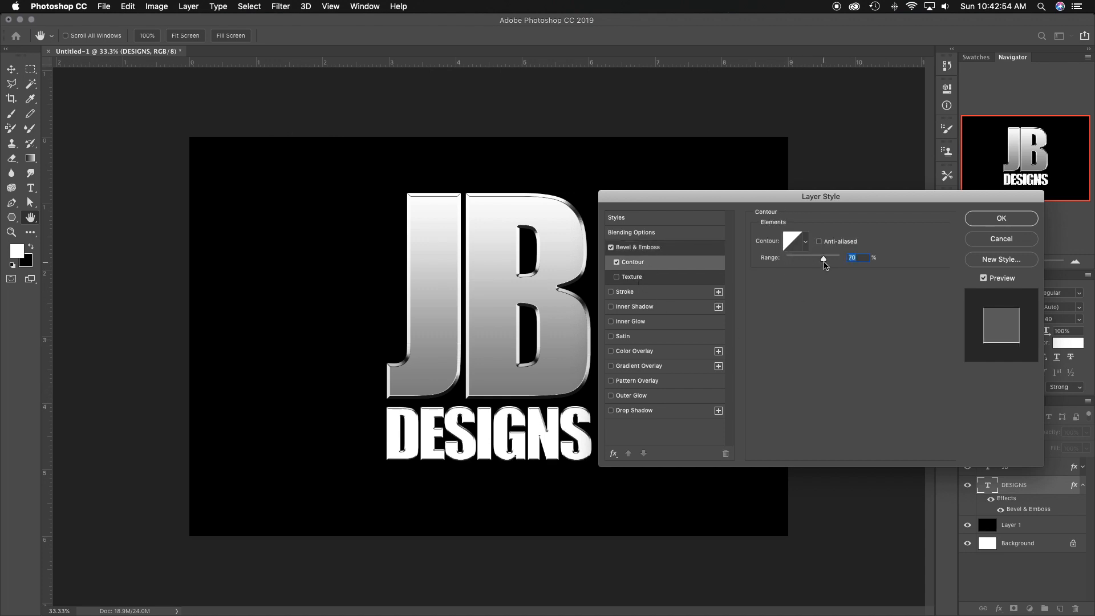
pyautogui.click(647, 365)
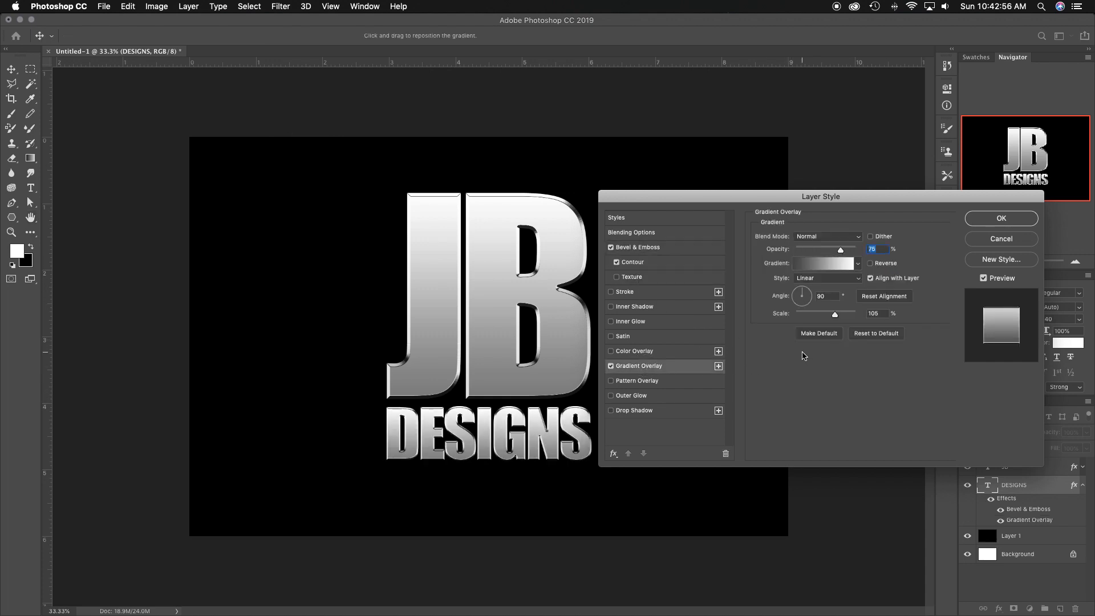
pyautogui.click(871, 264)
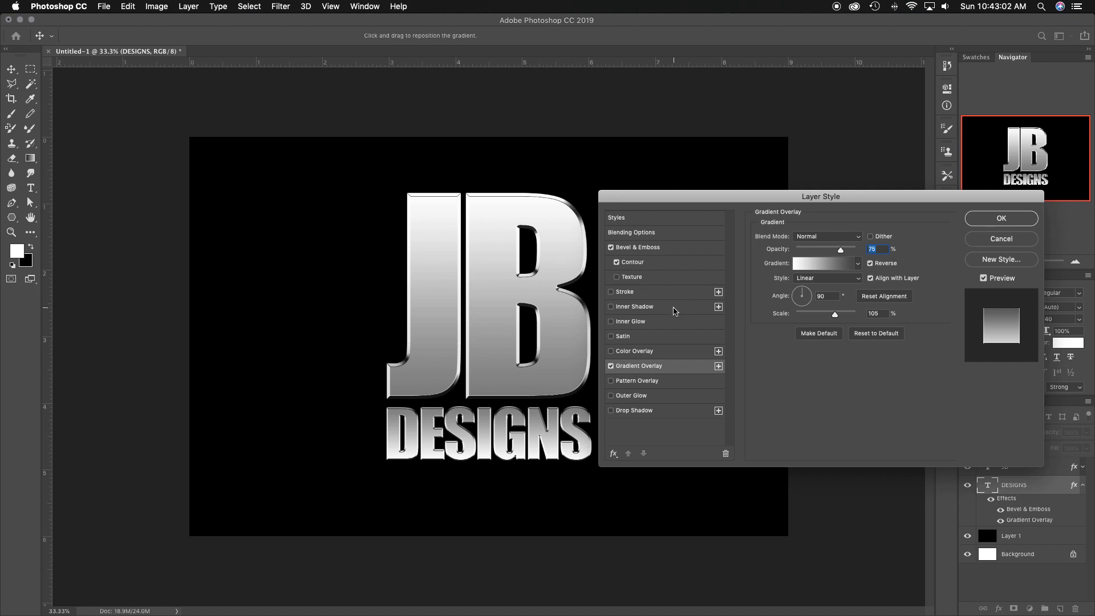
# Step: Add a blue-gray Color Overlay to the DESIGNS layer and set its blend mode to Overlay
pyautogui.click(672, 354)
pyautogui.click(826, 239)
pyautogui.click(822, 245)
pyautogui.click(648, 368)
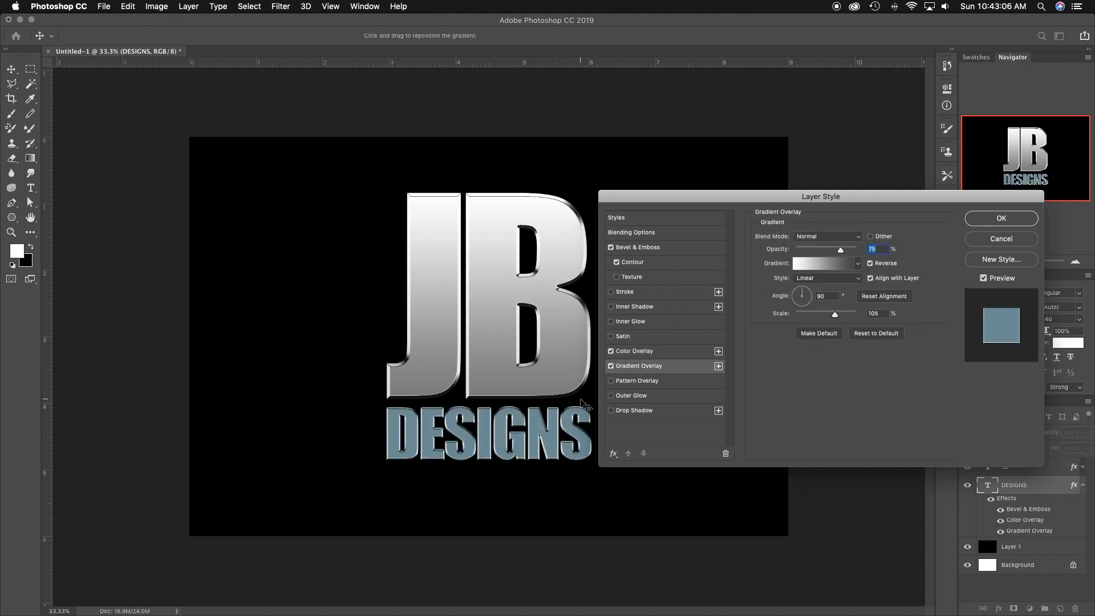
pyautogui.click(639, 351)
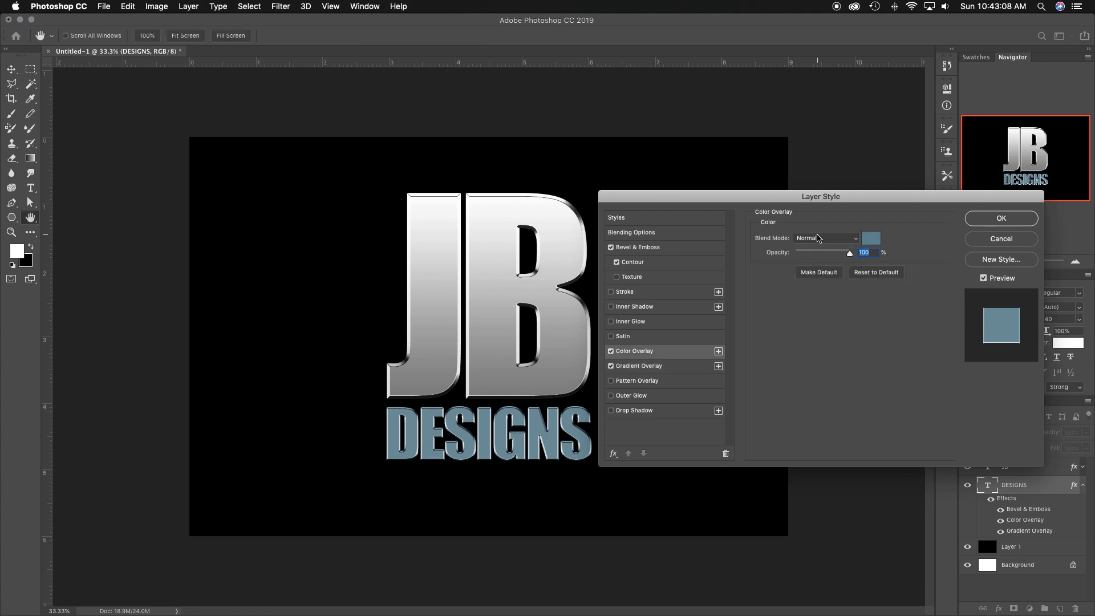
pyautogui.click(817, 238)
pyautogui.click(891, 345)
pyautogui.click(838, 242)
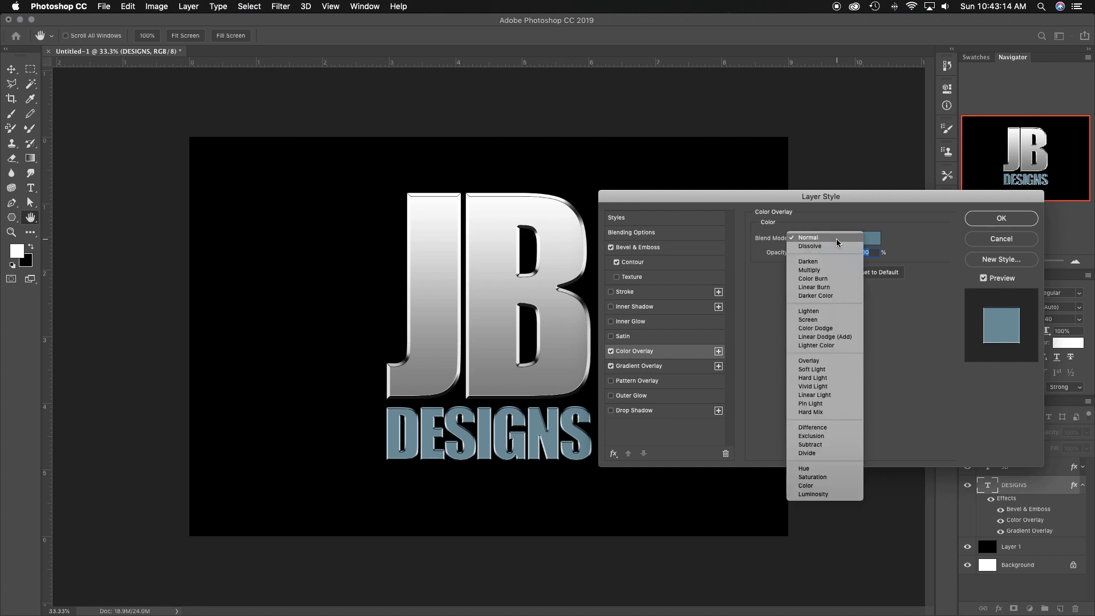
pyautogui.click(836, 358)
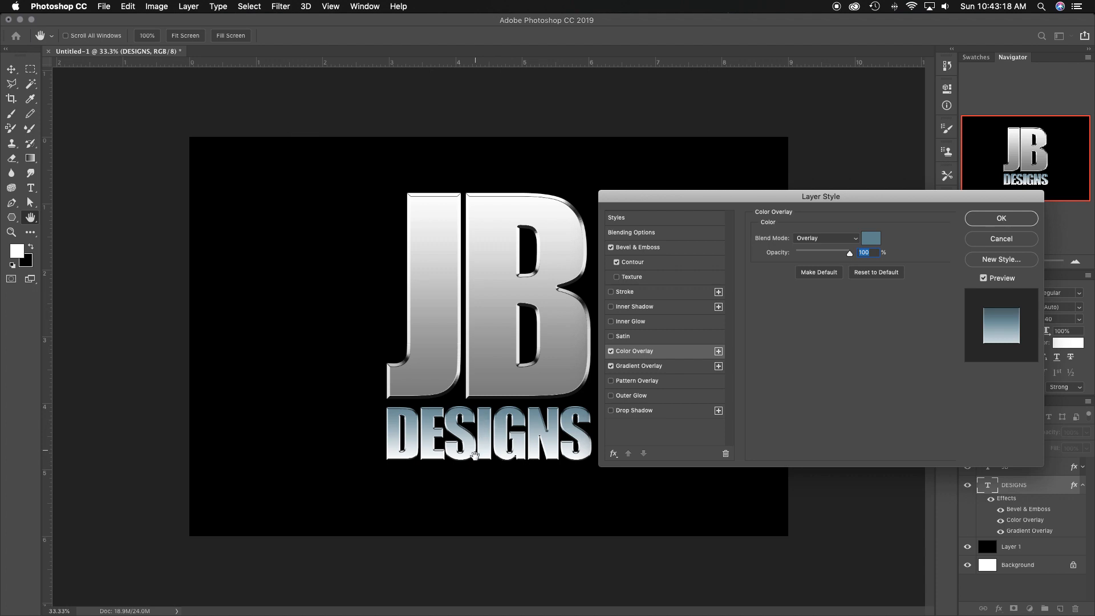
# Step: Try the Screen and Color Dodge blend modes on the DESIGNS color overlay, ending with Multiply
pyautogui.click(839, 242)
pyautogui.click(842, 205)
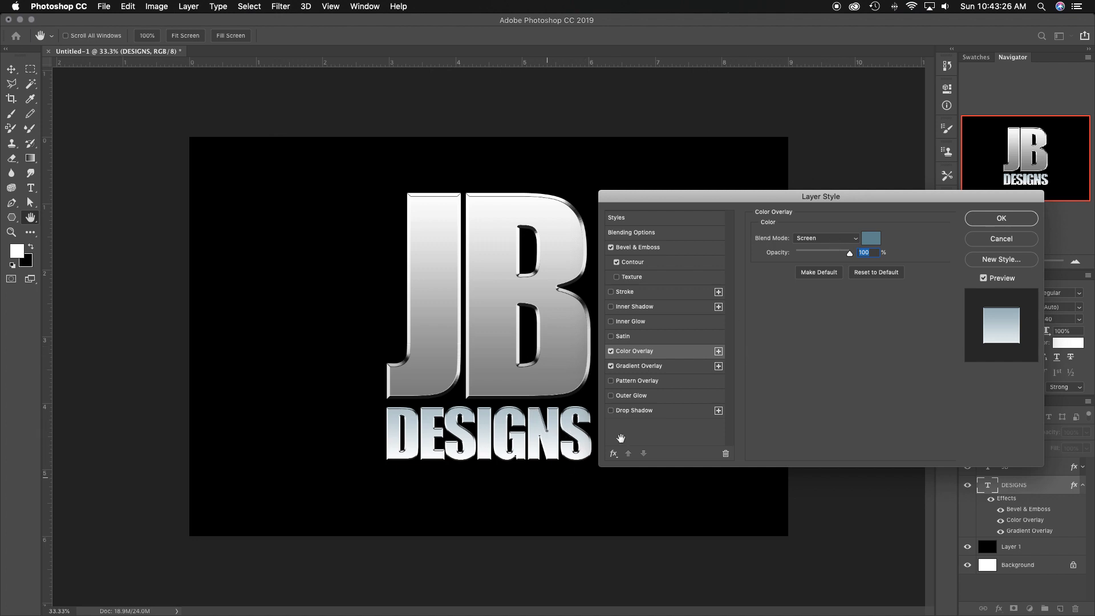
pyautogui.click(830, 242)
pyautogui.click(828, 245)
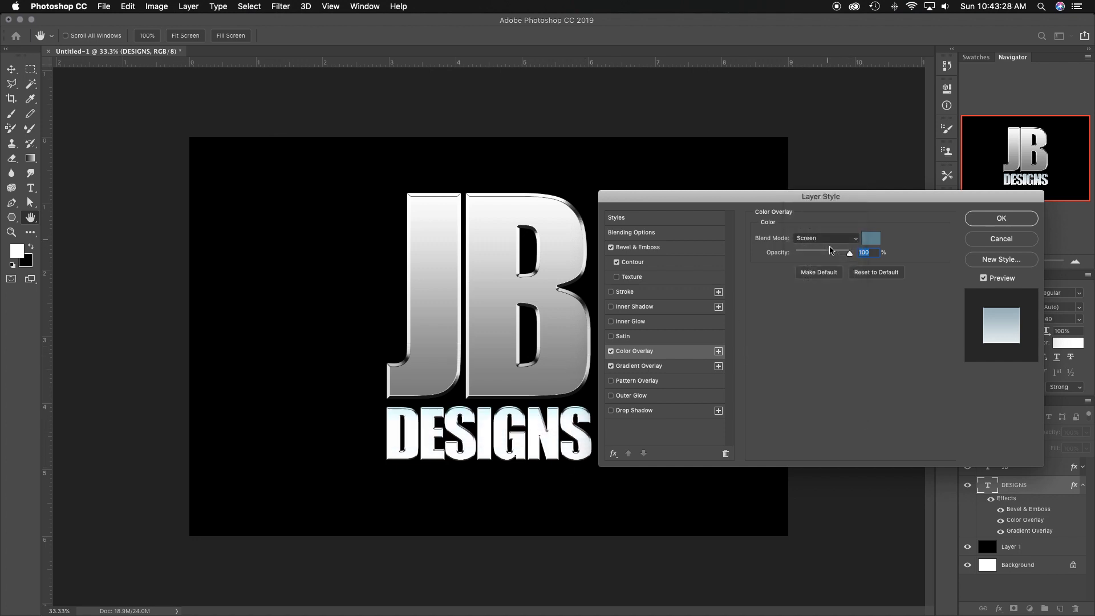
pyautogui.click(831, 242)
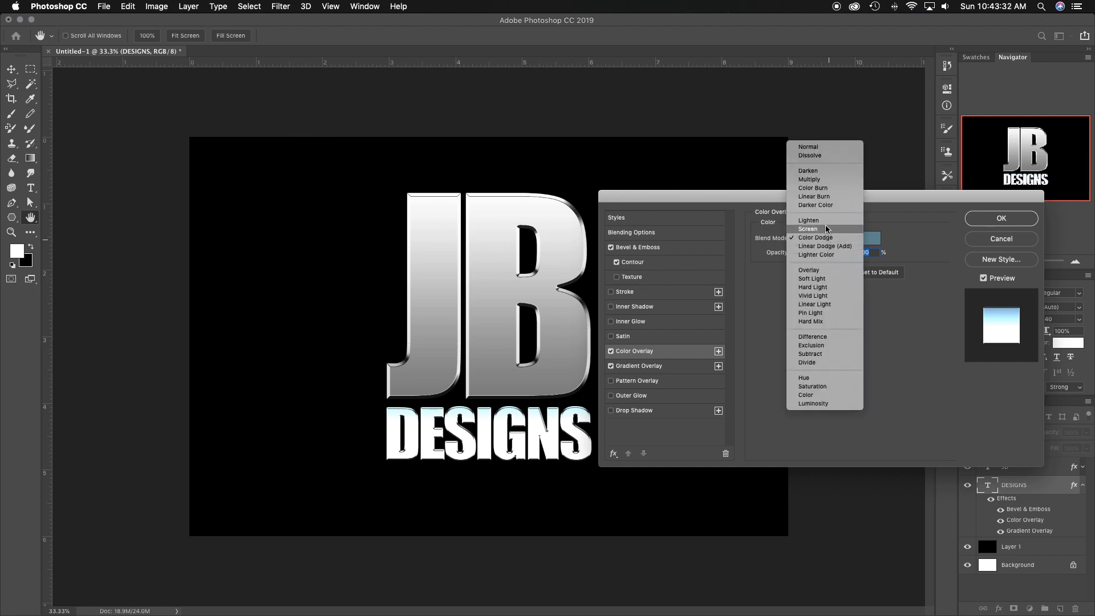
pyautogui.click(825, 181)
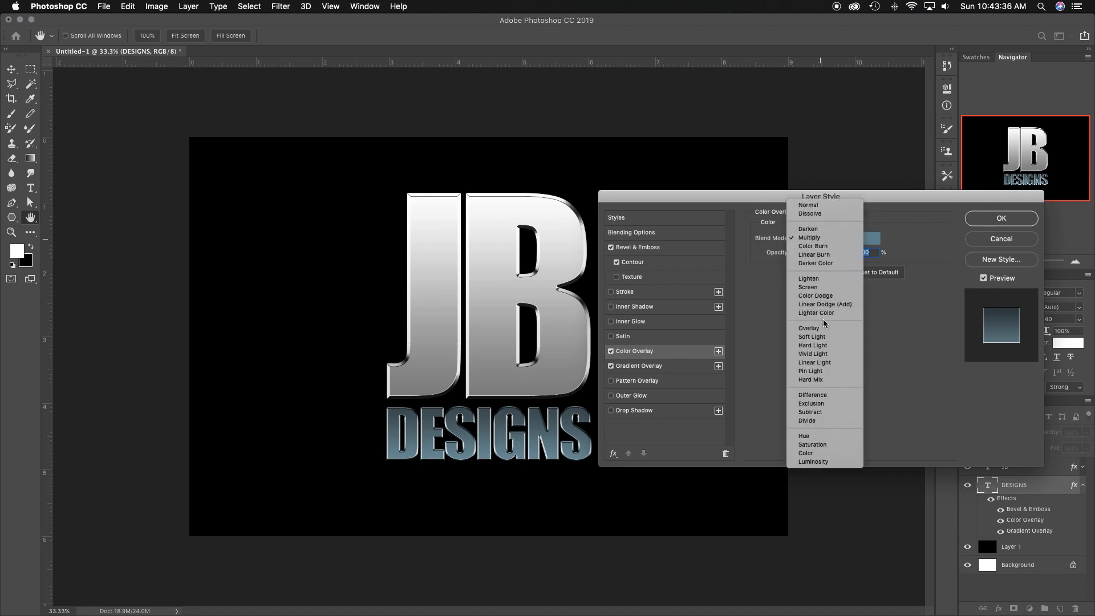
# Step: Set the DESIGNS color overlay to Overlay blend mode with the darker blue 3b6170, copy the hex code and apply the style
pyautogui.click(855, 329)
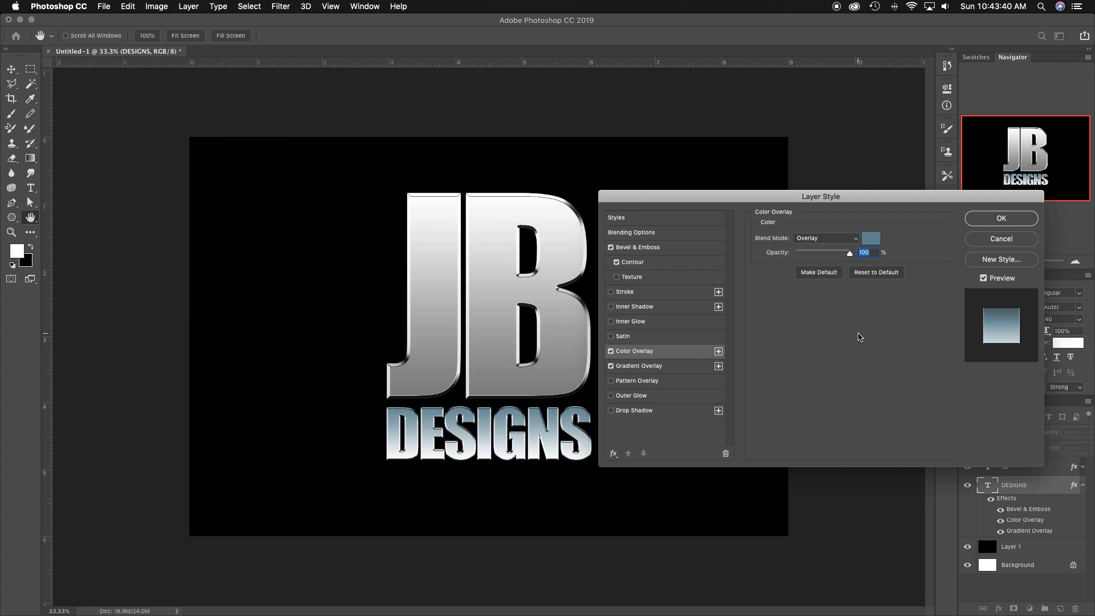
pyautogui.click(871, 239)
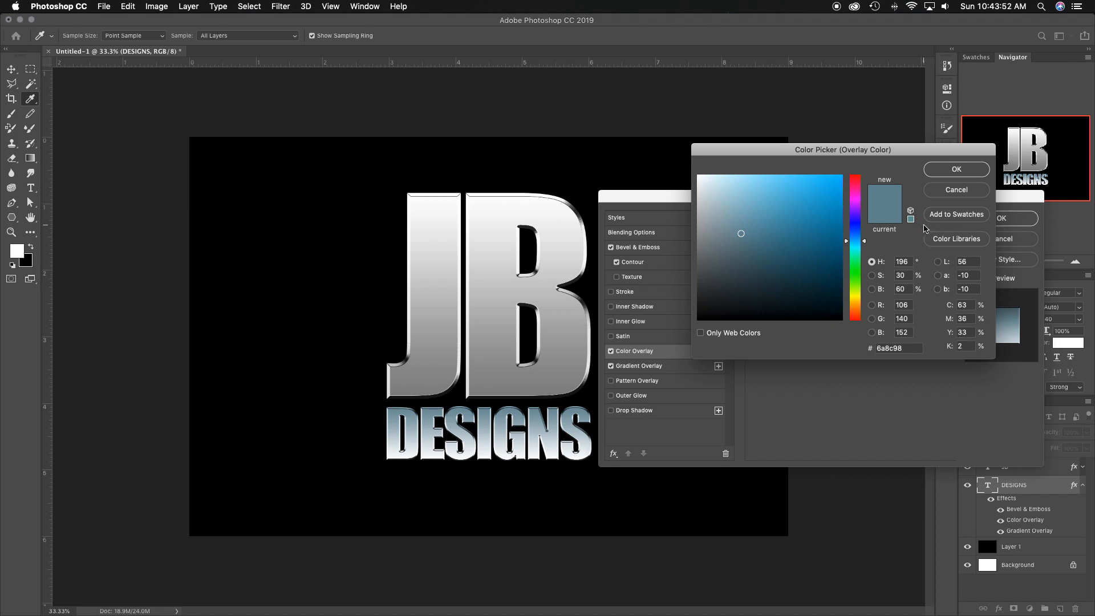
pyautogui.moveTo(816, 260)
pyautogui.mouseDown()
pyautogui.moveTo(805, 234)
pyautogui.moveTo(772, 228)
pyautogui.moveTo(790, 217)
pyautogui.moveTo(793, 255)
pyautogui.moveTo(731, 265)
pyautogui.mouseUp()
pyautogui.moveTo(865, 243); pyautogui.dragTo(864, 240)
pyautogui.moveTo(770, 263)
pyautogui.mouseDown()
pyautogui.moveTo(759, 240)
pyautogui.moveTo(766, 256)
pyautogui.mouseUp()
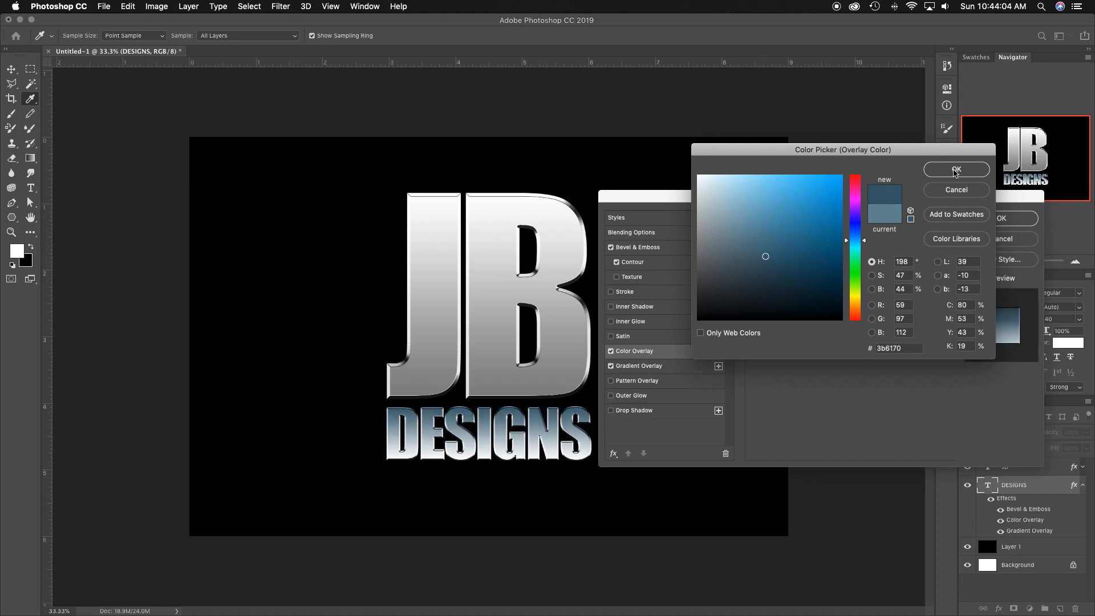
pyautogui.doubleClick(882, 348)
pyautogui.click(958, 169)
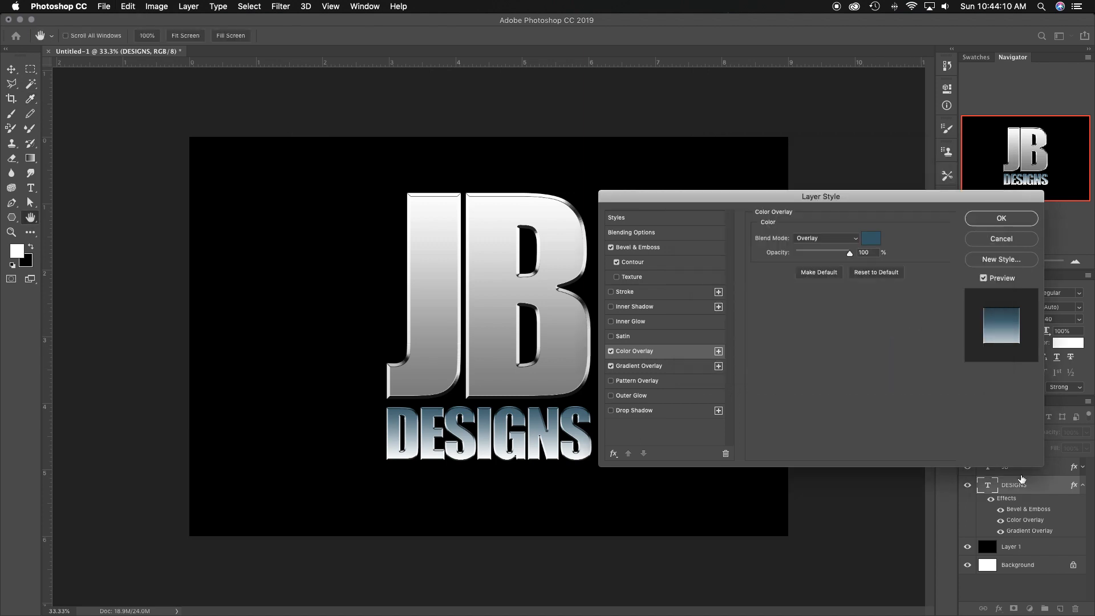
pyautogui.click(1001, 219)
# Step: Collapse the DESIGNS effects and add a Color Overlay in Overlay blend mode to the JB layer
pyautogui.click(1083, 485)
pyautogui.click(1084, 467)
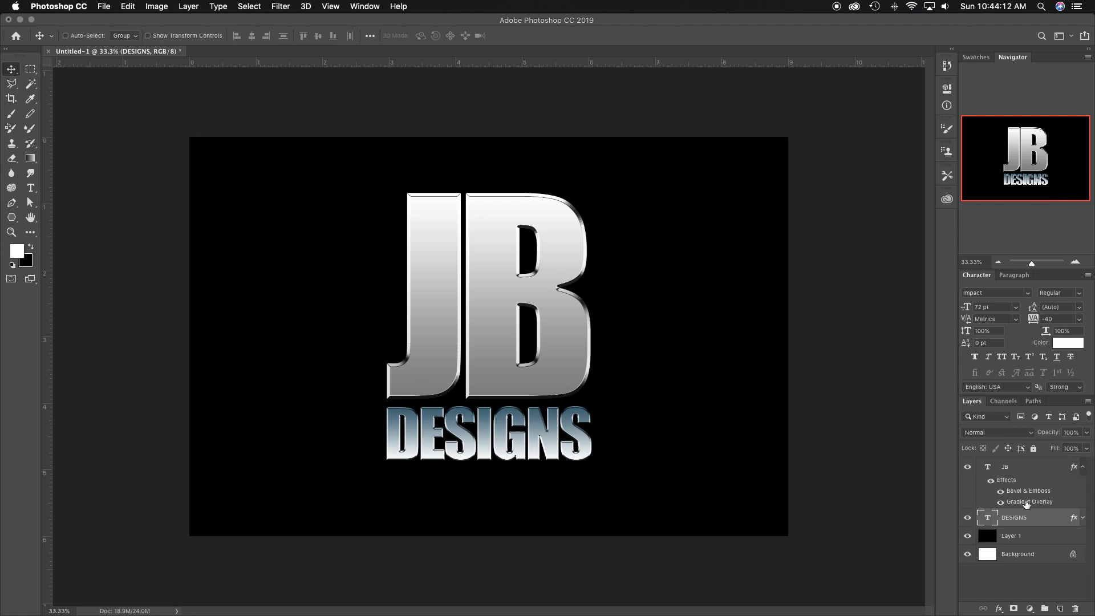
pyautogui.doubleClick(1072, 469)
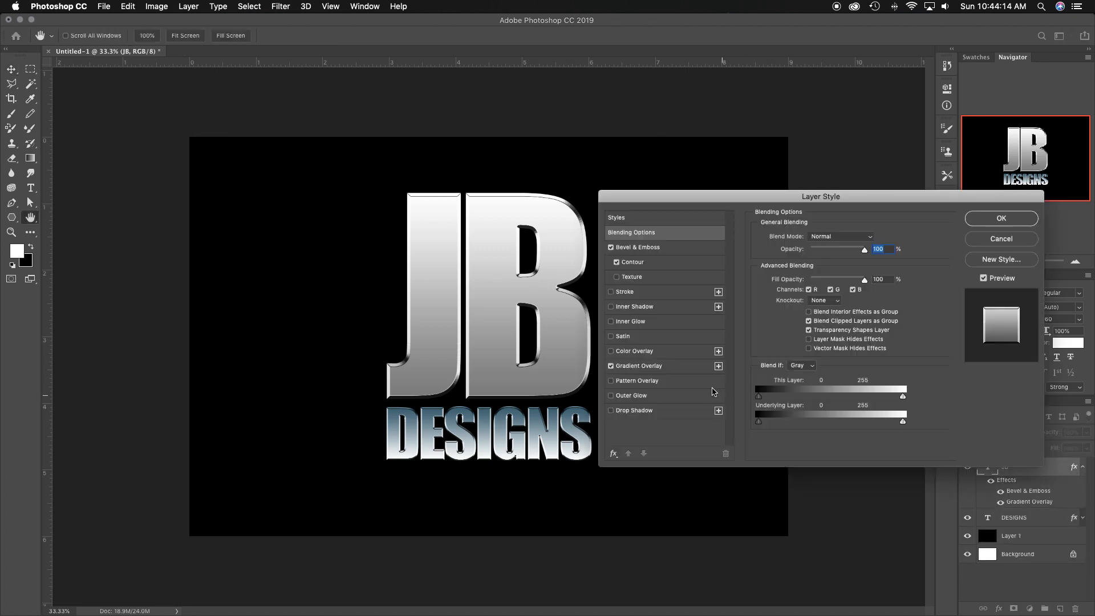
pyautogui.click(647, 352)
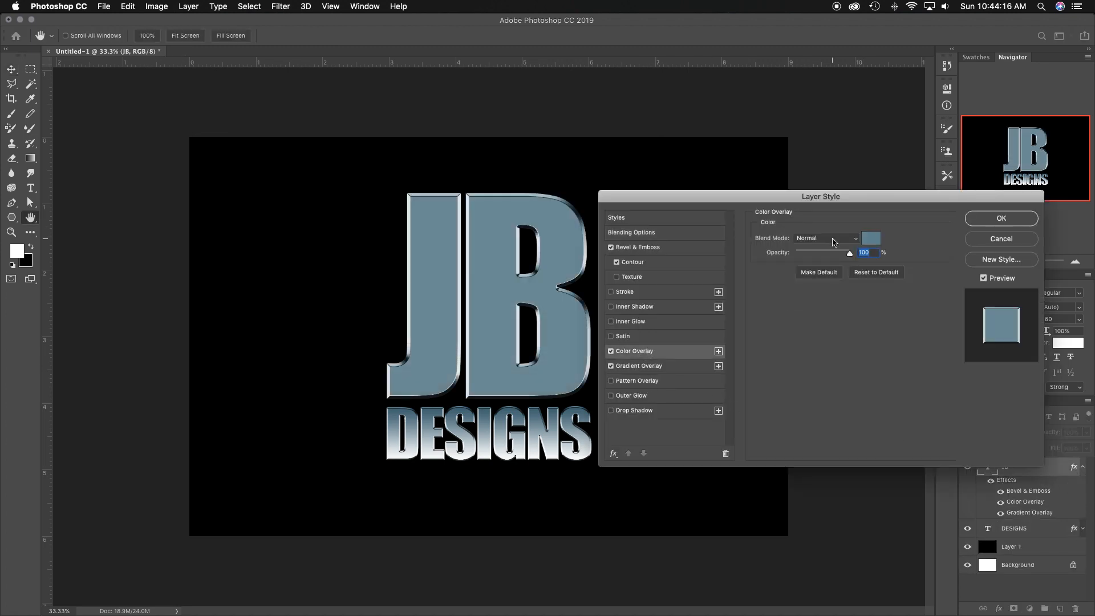
pyautogui.click(835, 240)
pyautogui.click(828, 361)
# Step: Set the JB layer's color overlay to 3b6170 and apply the layer style
pyautogui.click(873, 238)
pyautogui.moveTo(905, 349); pyautogui.dragTo(868, 351)
pyautogui.write('3b6170')
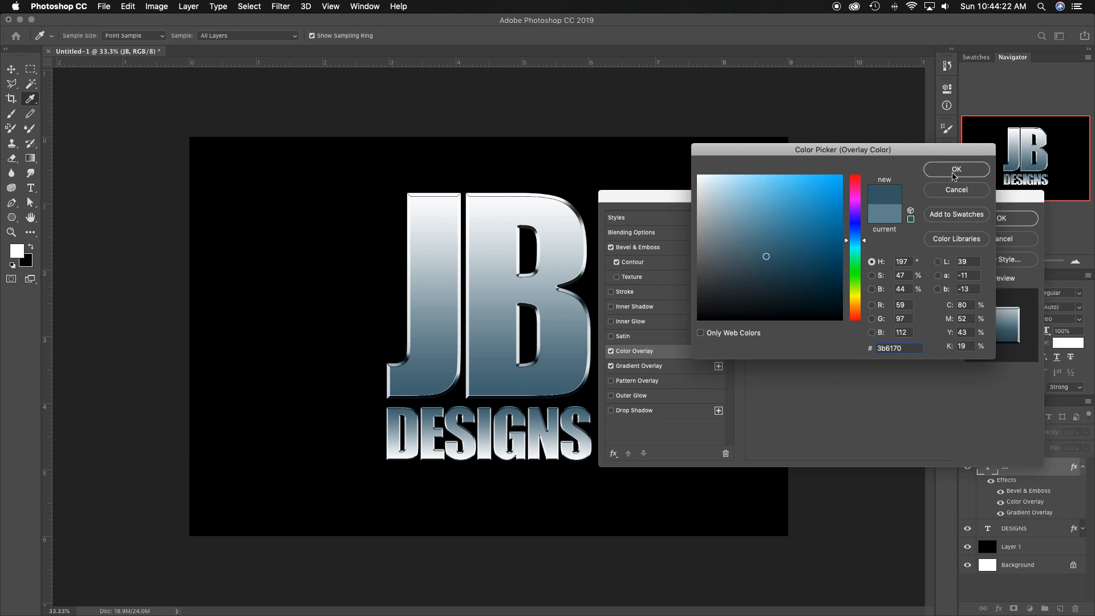
pyautogui.click(956, 170)
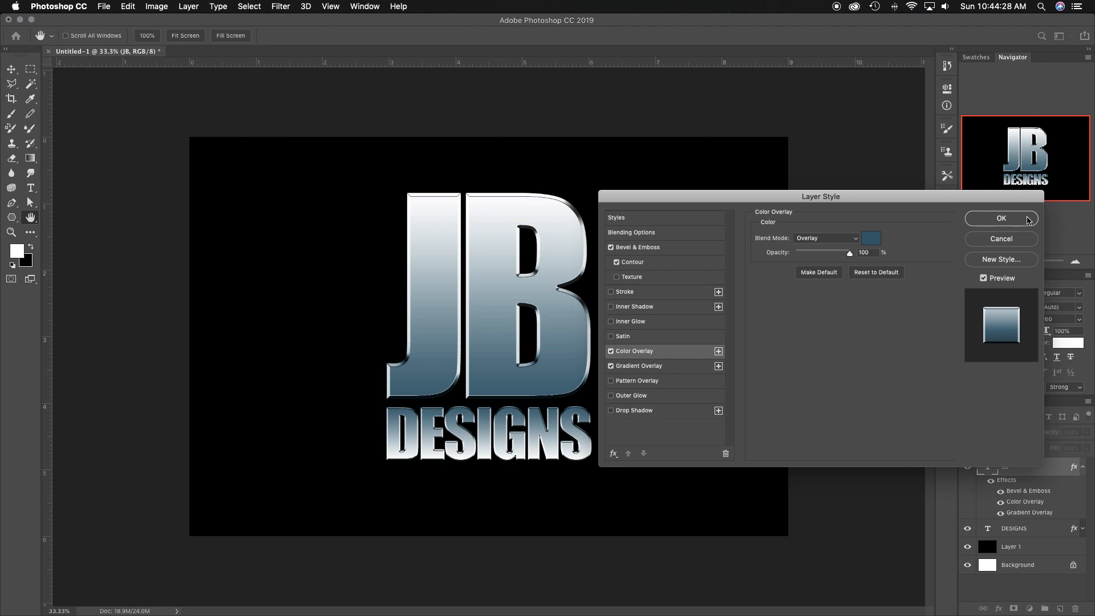
pyautogui.click(1028, 220)
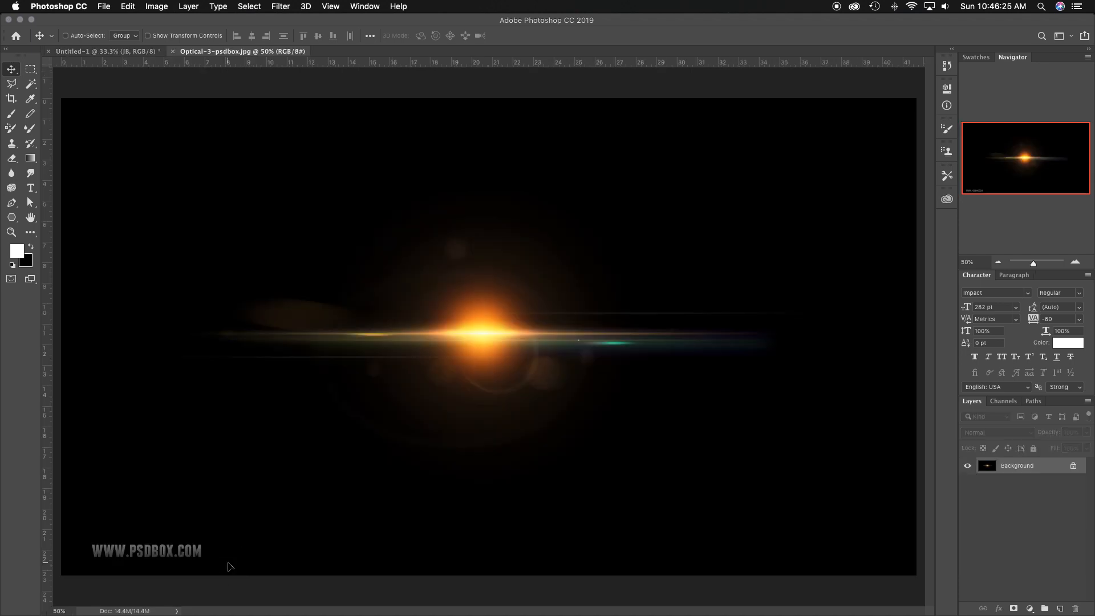
pyautogui.moveTo(228, 567); pyautogui.dragTo(203, 530)
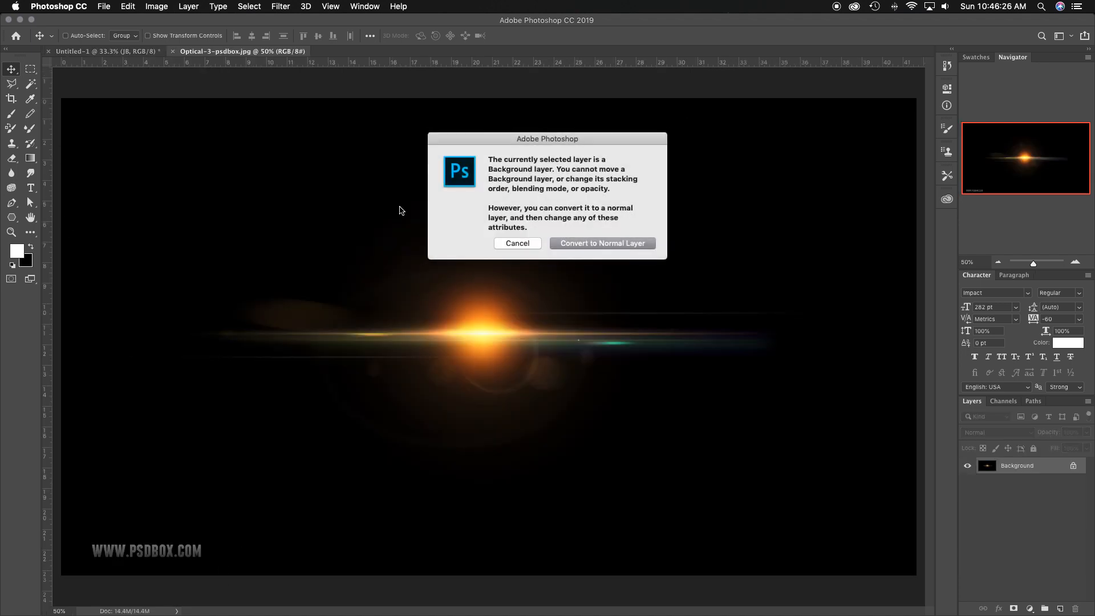
pyautogui.click(517, 243)
pyautogui.press('m')
pyautogui.moveTo(81, 532)
pyautogui.mouseDown()
pyautogui.moveTo(212, 571)
pyautogui.moveTo(86, 527)
pyautogui.mouseUp()
pyautogui.press('super+d')
pyautogui.press('v')
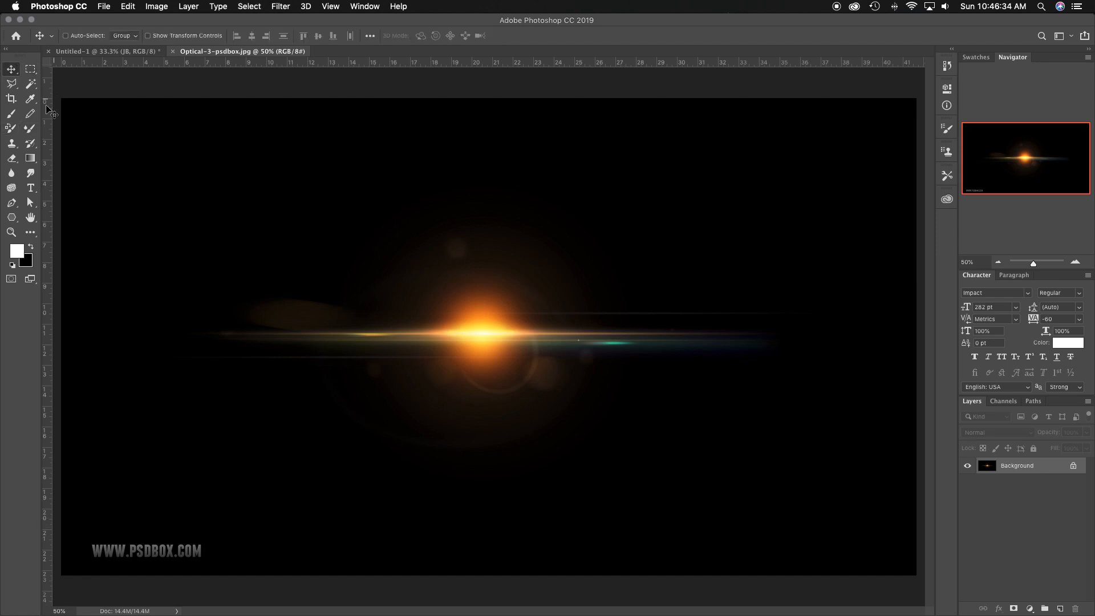
# Step: Select the full-width flare area above the watermark in Optical-3-psdbox.jpg and move it into the Untitled-1 document
pyautogui.press('m')
pyautogui.moveTo(61, 135); pyautogui.dragTo(942, 513)
pyautogui.press('v')
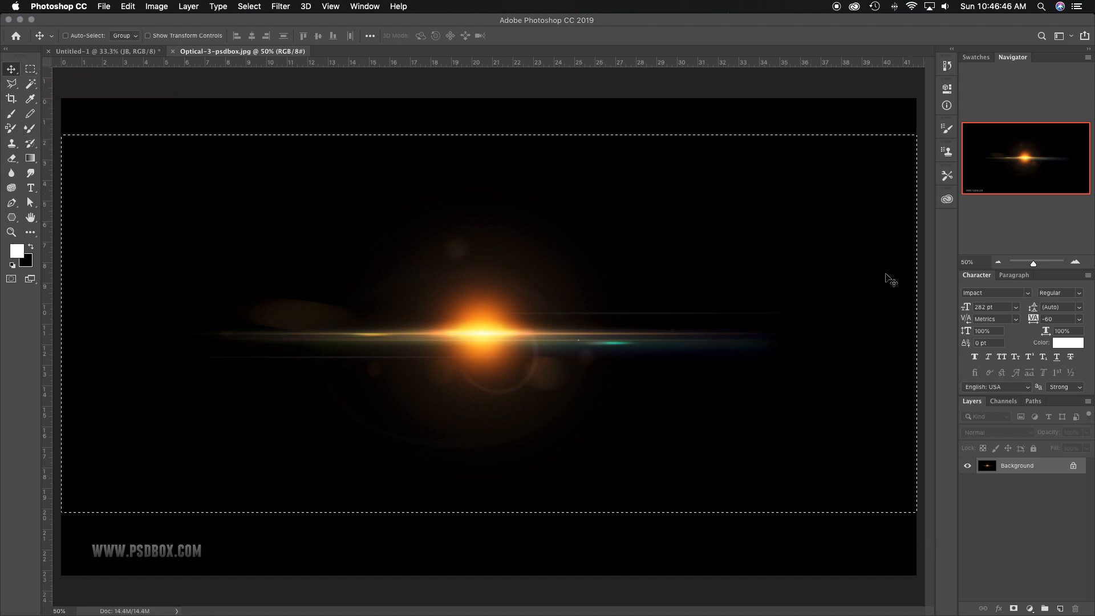
pyautogui.press('m')
pyautogui.moveTo(162, 241)
pyautogui.mouseDown()
pyautogui.moveTo(164, 208)
pyautogui.moveTo(163, 250)
pyautogui.mouseUp()
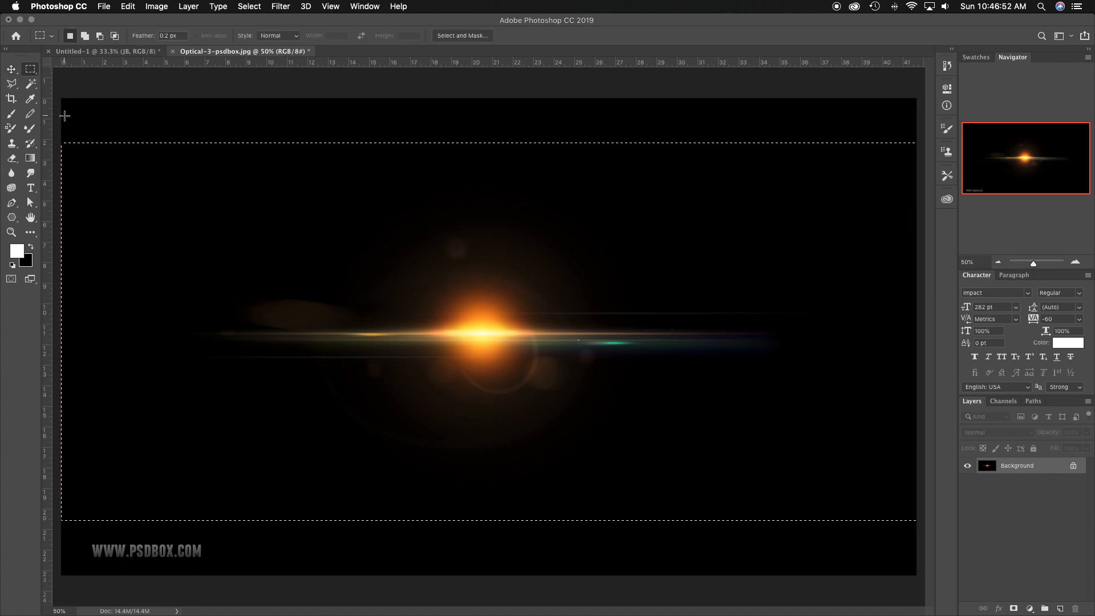
pyautogui.click(12, 70)
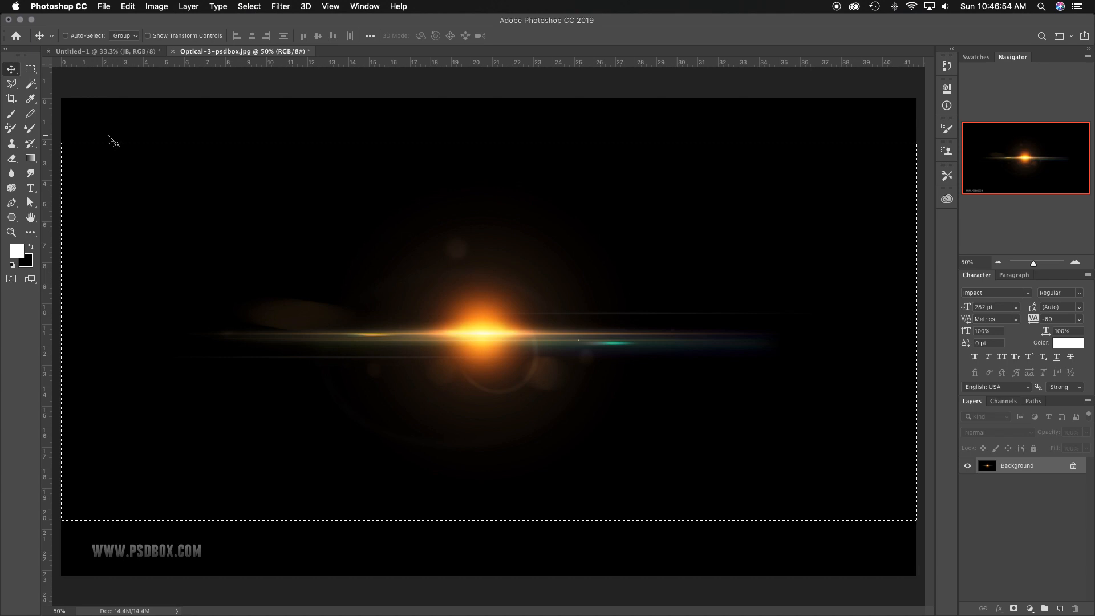
pyautogui.moveTo(388, 224); pyautogui.dragTo(465, 237)
pyautogui.moveTo(620, 308); pyautogui.dragTo(573, 309)
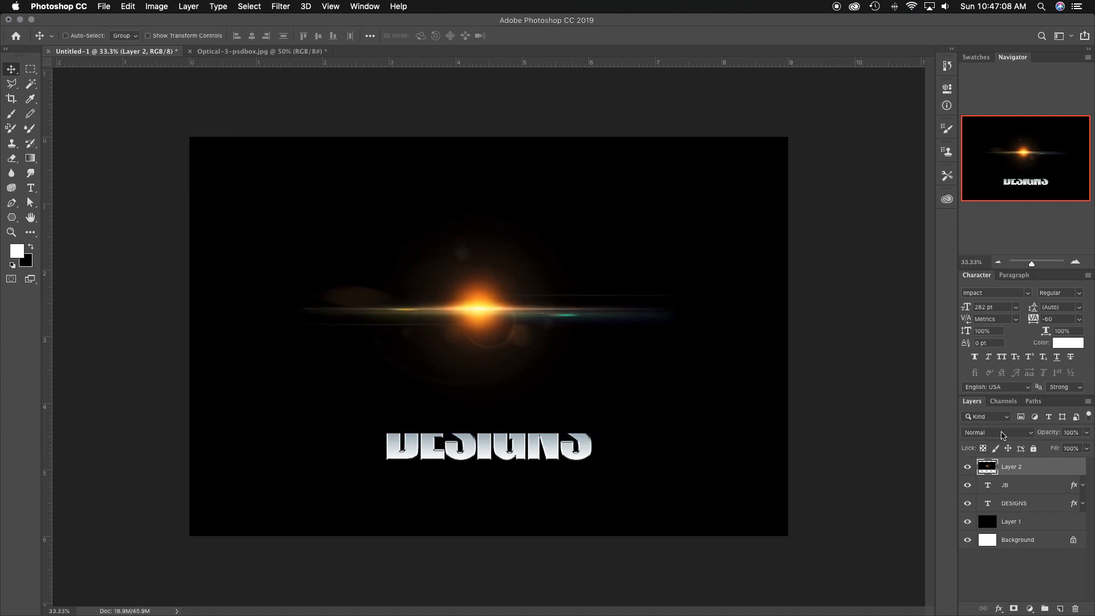
# Step: Set the blend mode of the flare layer to Screen
pyautogui.click(1002, 435)
pyautogui.click(987, 440)
pyautogui.click(1010, 432)
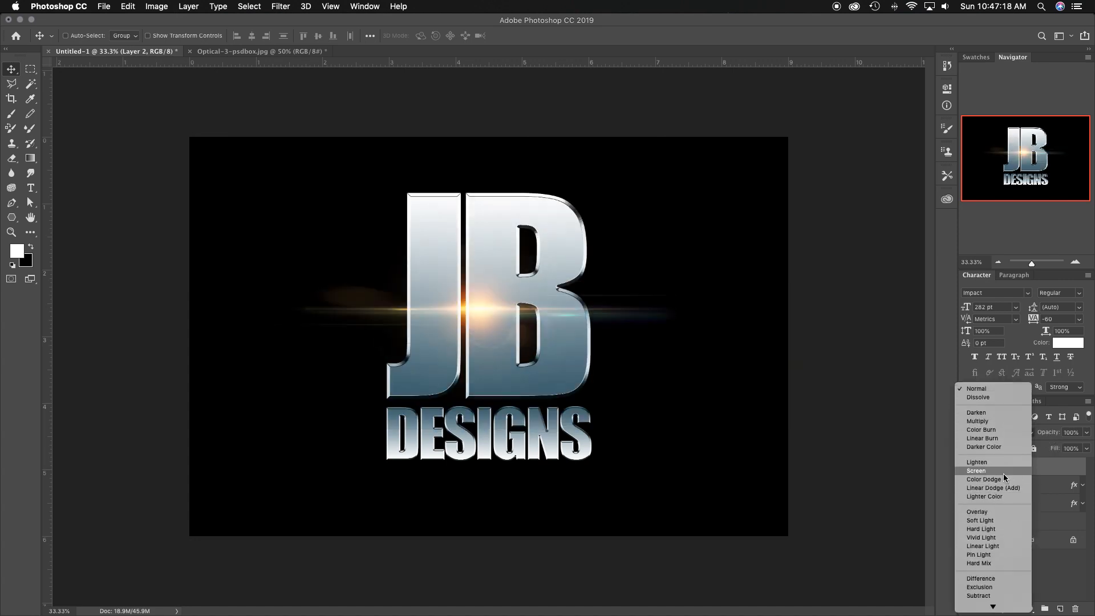
pyautogui.click(1004, 472)
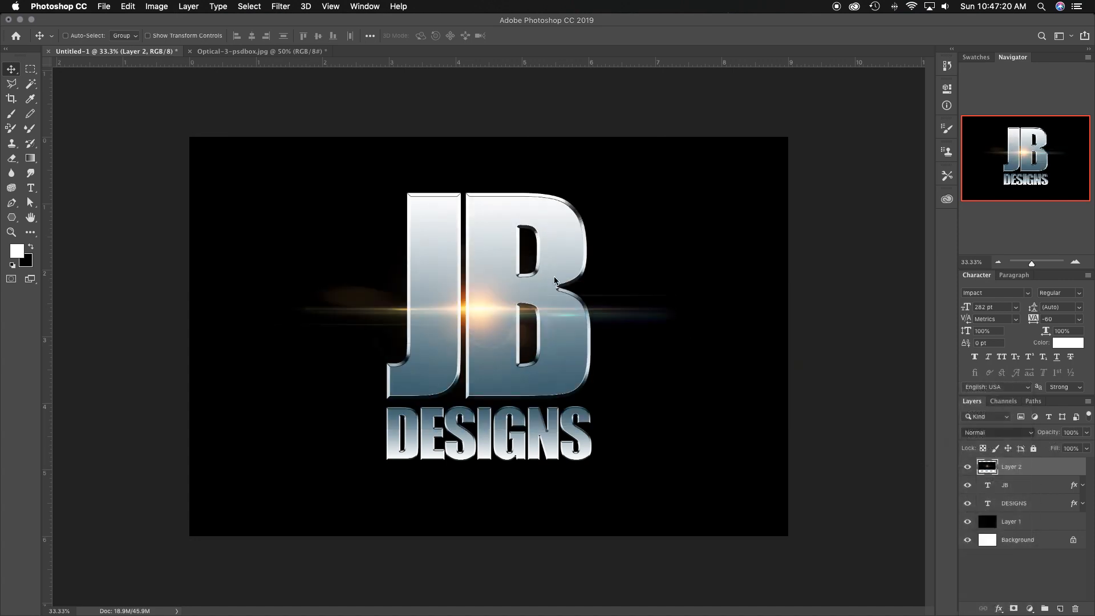
# Step: Try the flare in several positions across the JB letters
pyautogui.moveTo(502, 310); pyautogui.dragTo(549, 310)
pyautogui.moveTo(1060, 491); pyautogui.dragTo(1052, 463)
pyautogui.moveTo(533, 298)
pyautogui.mouseDown()
pyautogui.moveTo(532, 269)
pyautogui.moveTo(489, 288)
pyautogui.moveTo(563, 306)
pyautogui.moveTo(527, 315)
pyautogui.mouseUp()
pyautogui.moveTo(1018, 485); pyautogui.dragTo(1021, 462)
pyautogui.moveTo(539, 296); pyautogui.dragTo(509, 364)
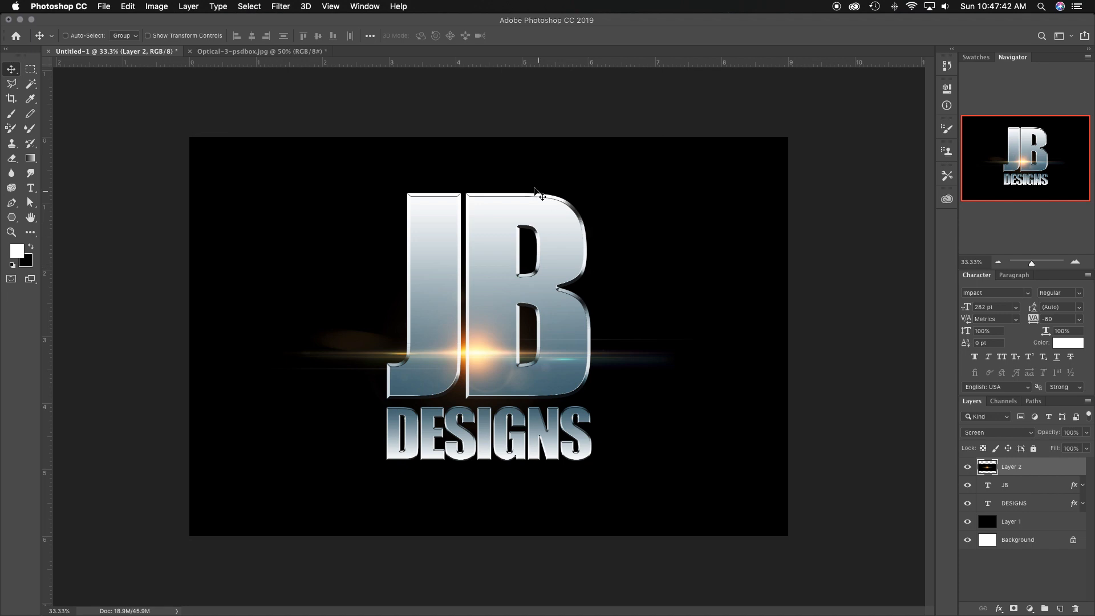
pyautogui.moveTo(530, 357); pyautogui.dragTo(558, 343)
# Step: Scale the flare down and place its center at the upper-left corner of the J
pyautogui.press('super+t')
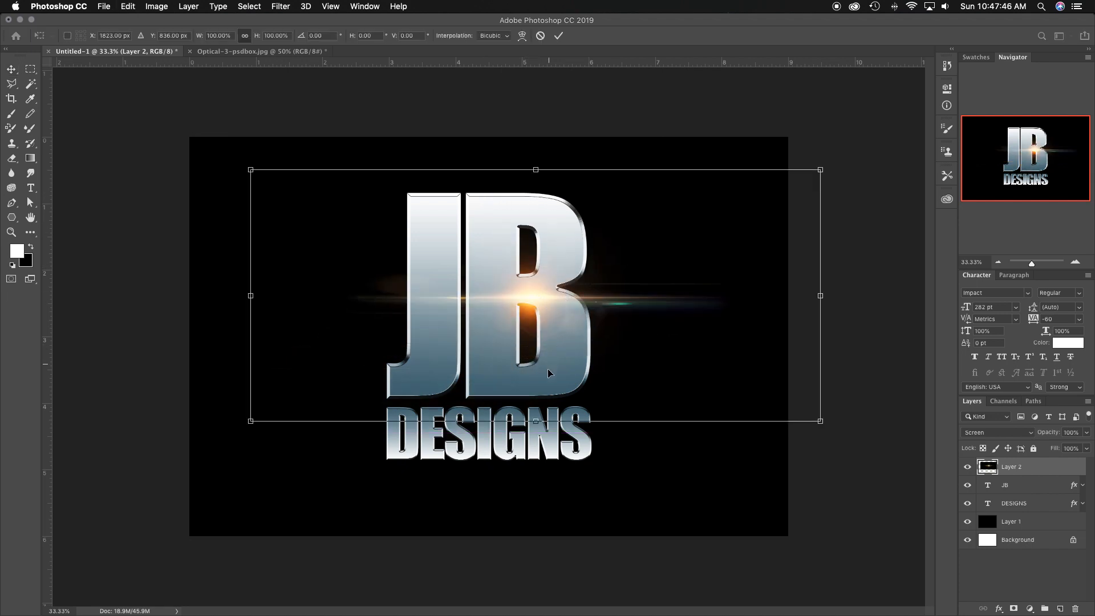
pyautogui.moveTo(541, 415); pyautogui.dragTo(485, 198)
pyautogui.press('Return')
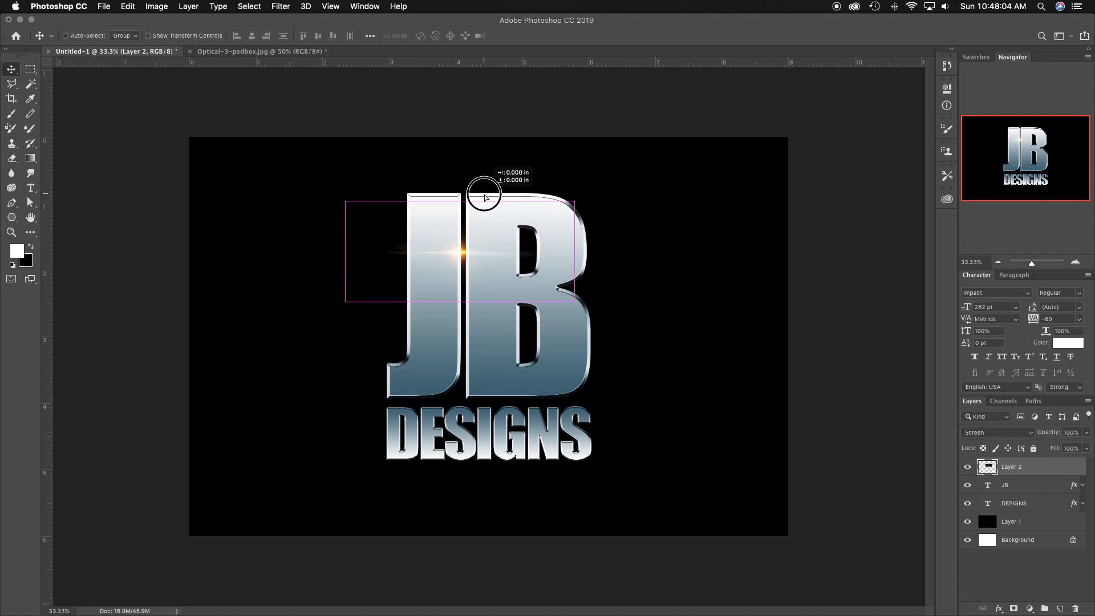
pyautogui.moveTo(480, 242); pyautogui.dragTo(430, 178)
# Step: Enlarge the flare on the J's corner, flattening its height to about 71% and stretching its width to about 229%
pyautogui.press('super+t')
pyautogui.moveTo(415, 242); pyautogui.dragTo(415, 300)
pyautogui.moveTo(471, 199); pyautogui.dragTo(476, 172)
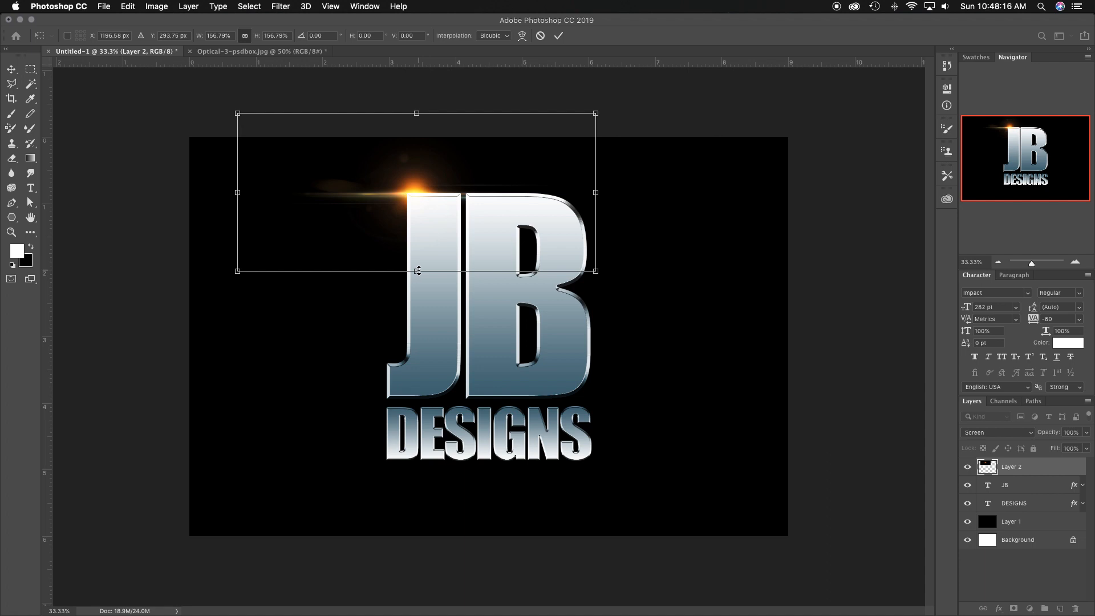
pyautogui.moveTo(418, 273); pyautogui.dragTo(417, 231)
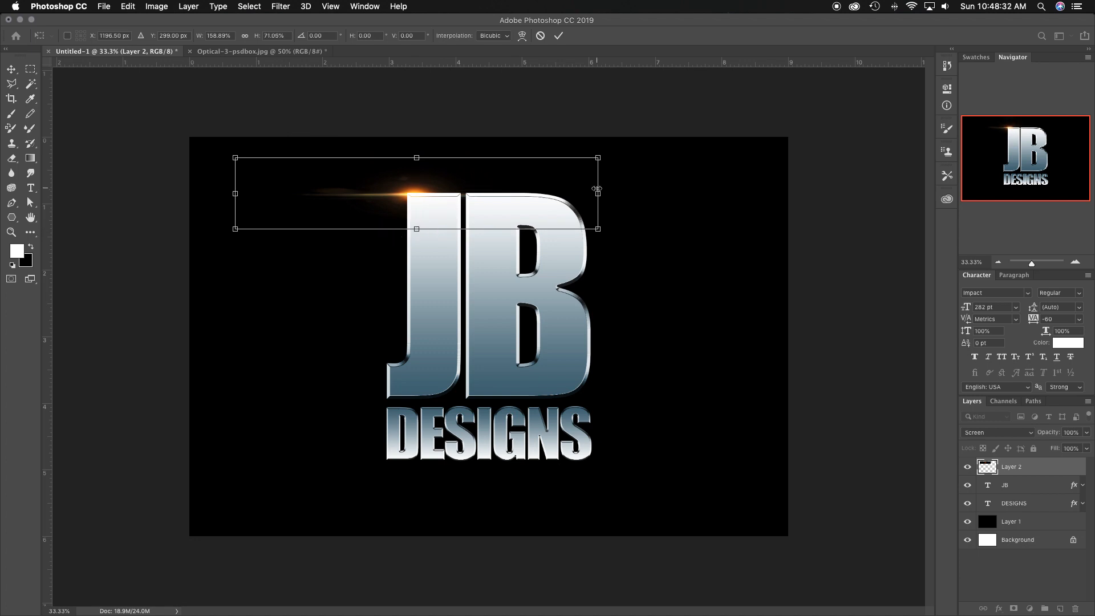
pyautogui.moveTo(597, 193); pyautogui.dragTo(685, 193)
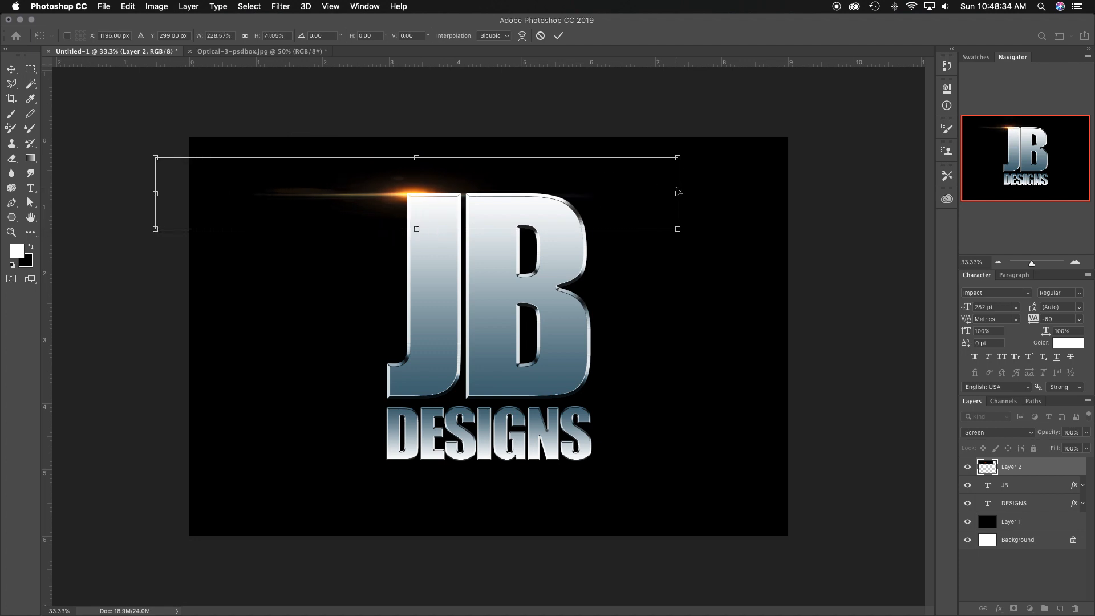
pyautogui.press('Return')
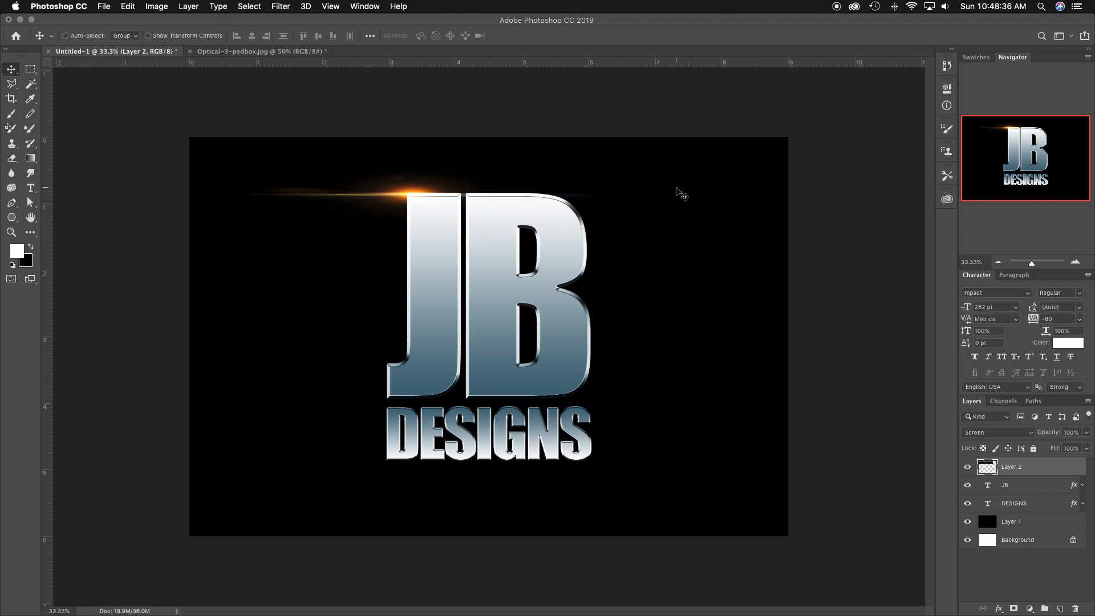
# Step: Transform the flare again to fine-tune its height and its position on the J's upper-left corner
pyautogui.press('super+t')
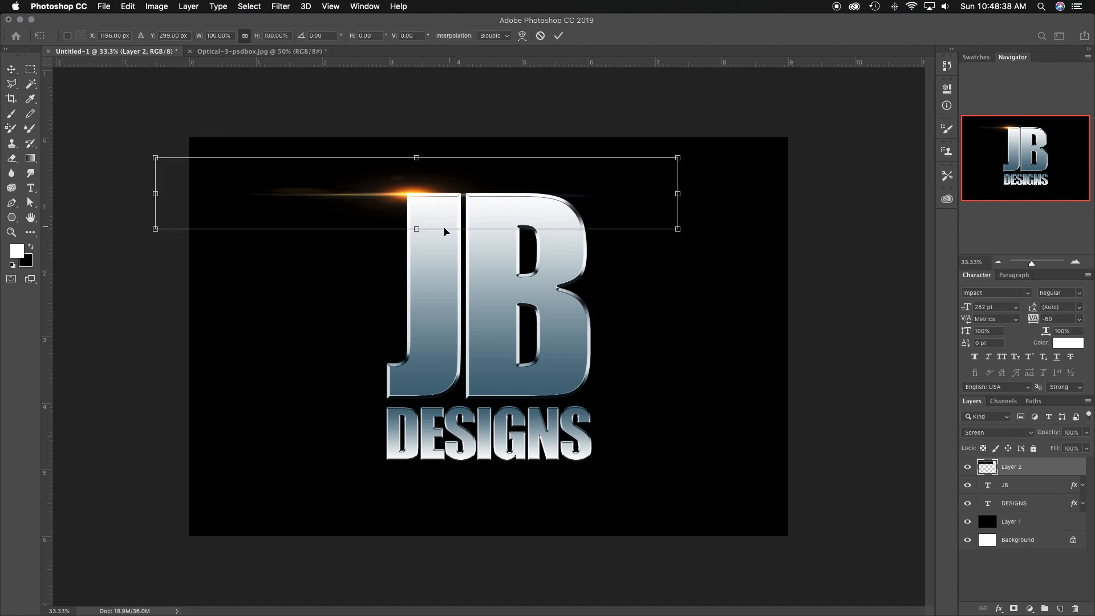
pyautogui.moveTo(420, 228); pyautogui.dragTo(422, 246)
pyautogui.moveTo(426, 234); pyautogui.dragTo(439, 198)
pyautogui.press('Return')
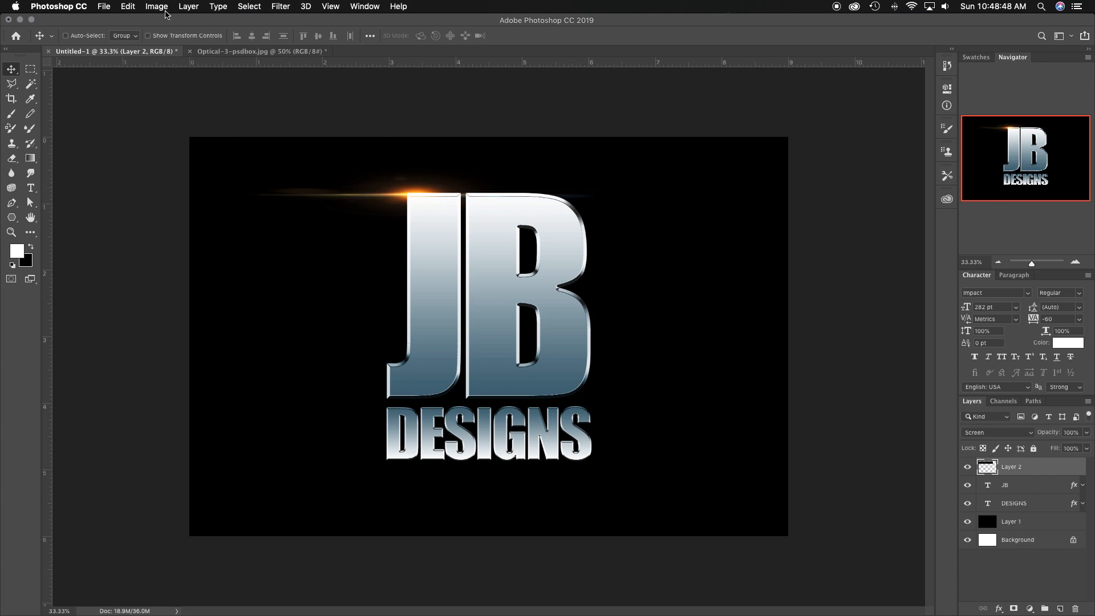
# Step: Start a Hue/Saturation adjustment on the flare layer and turn on Colorize
pyautogui.click(165, 13)
pyautogui.moveTo(174, 38)
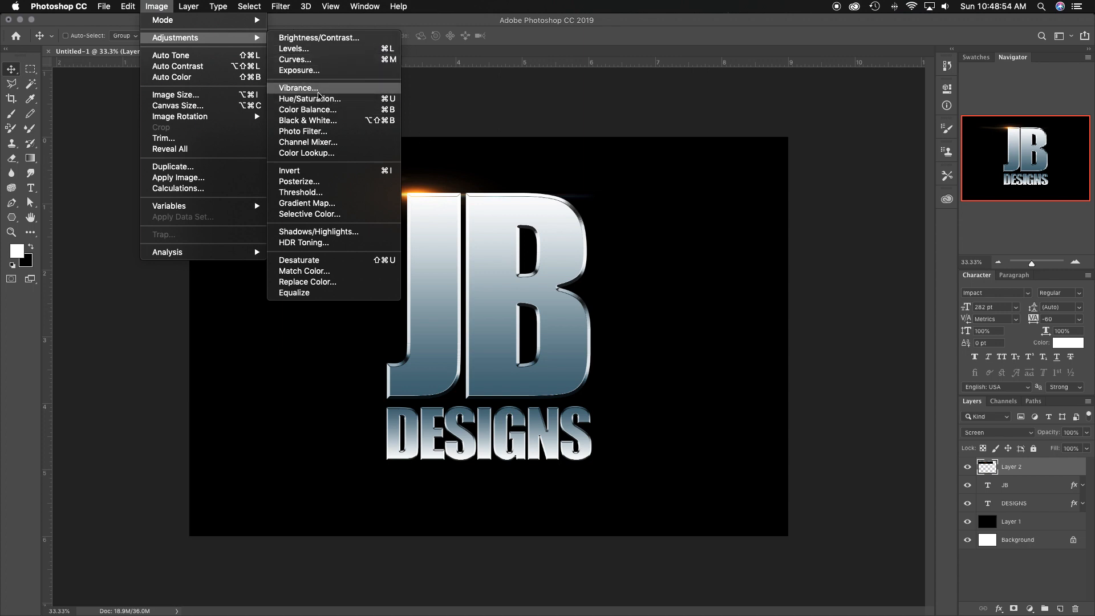
pyautogui.click(552, 191)
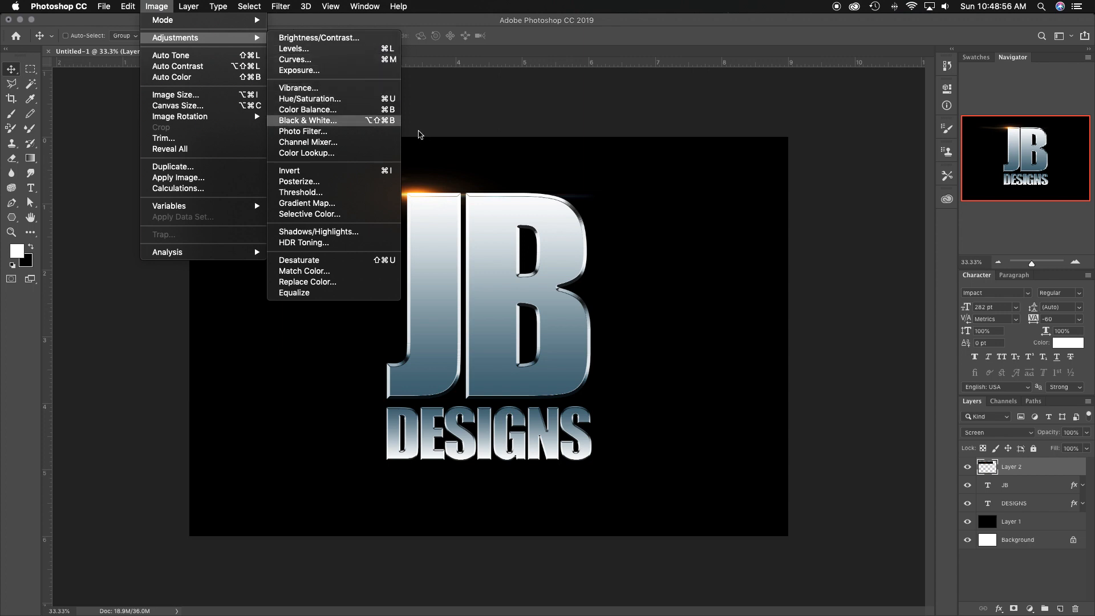
pyautogui.press('super+u')
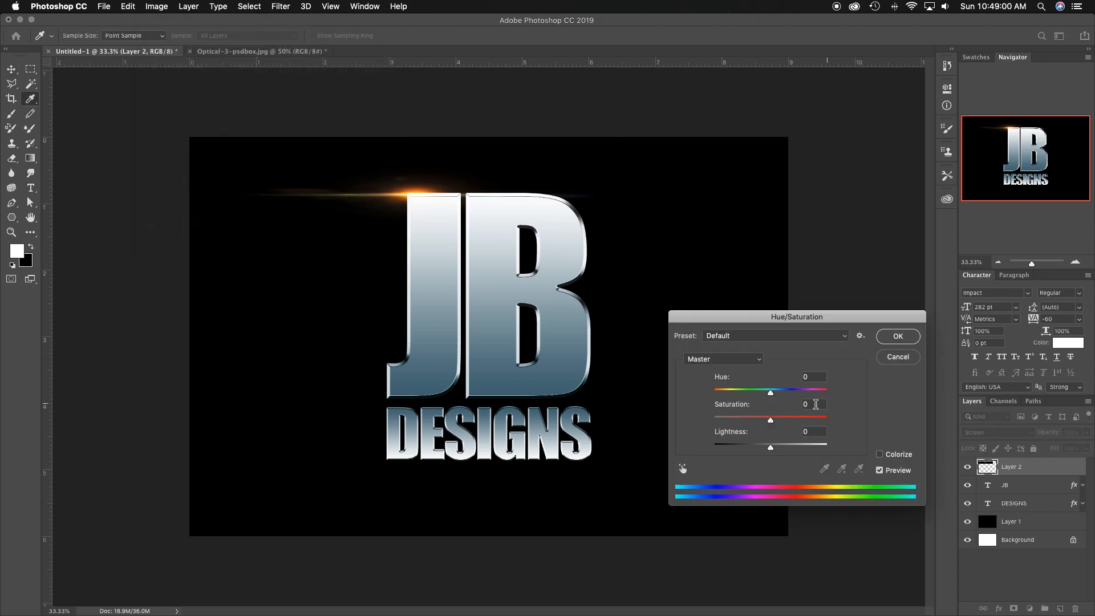
pyautogui.moveTo(771, 393); pyautogui.dragTo(804, 394)
pyautogui.click(880, 455)
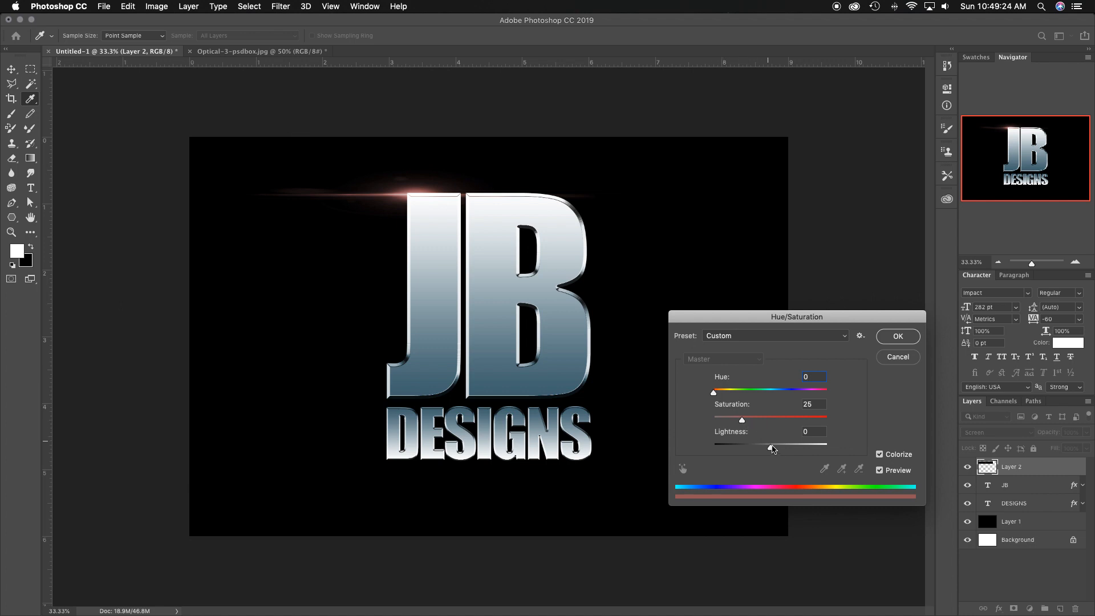
# Step: Colorize the flare blue with hue 205 and a stronger saturation, and apply the adjustment
pyautogui.moveTo(745, 423); pyautogui.dragTo(863, 421)
pyautogui.moveTo(714, 393); pyautogui.dragTo(805, 422)
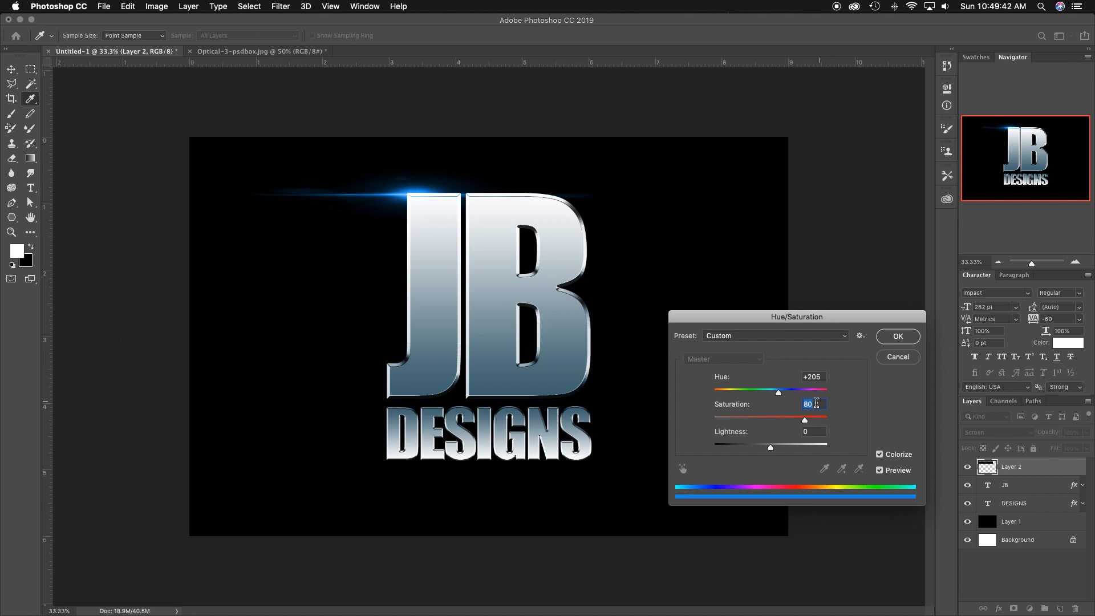
pyautogui.moveTo(806, 421)
pyautogui.mouseDown()
pyautogui.moveTo(775, 421)
pyautogui.moveTo(811, 420)
pyautogui.moveTo(795, 421)
pyautogui.mouseUp()
pyautogui.click(898, 337)
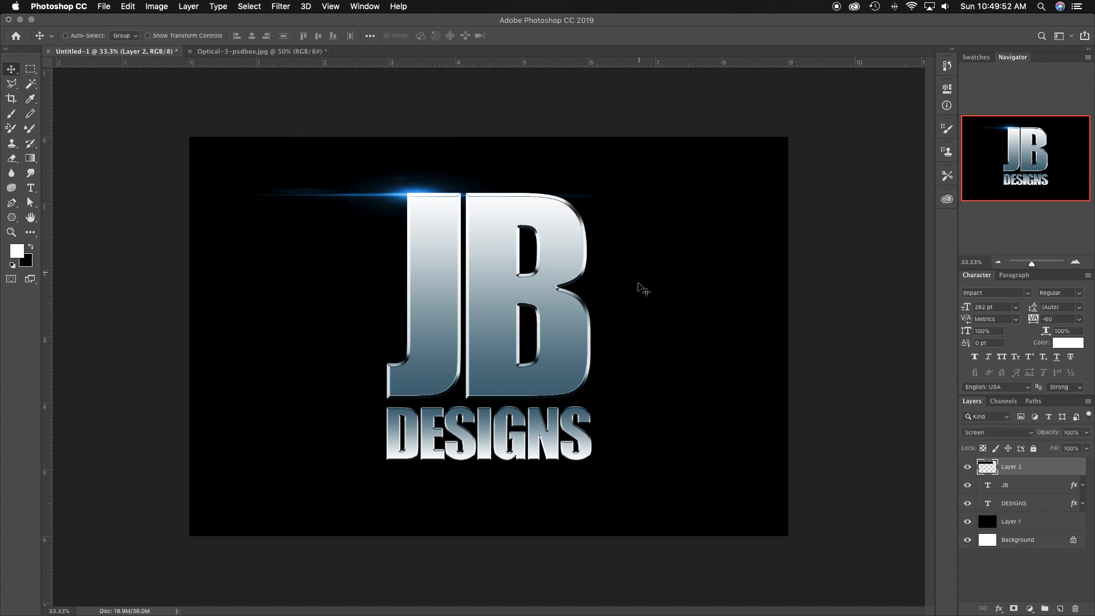
# Step: Duplicate the blue flare layer and toggle the copy's visibility to compare the glow
pyautogui.press('super+j')
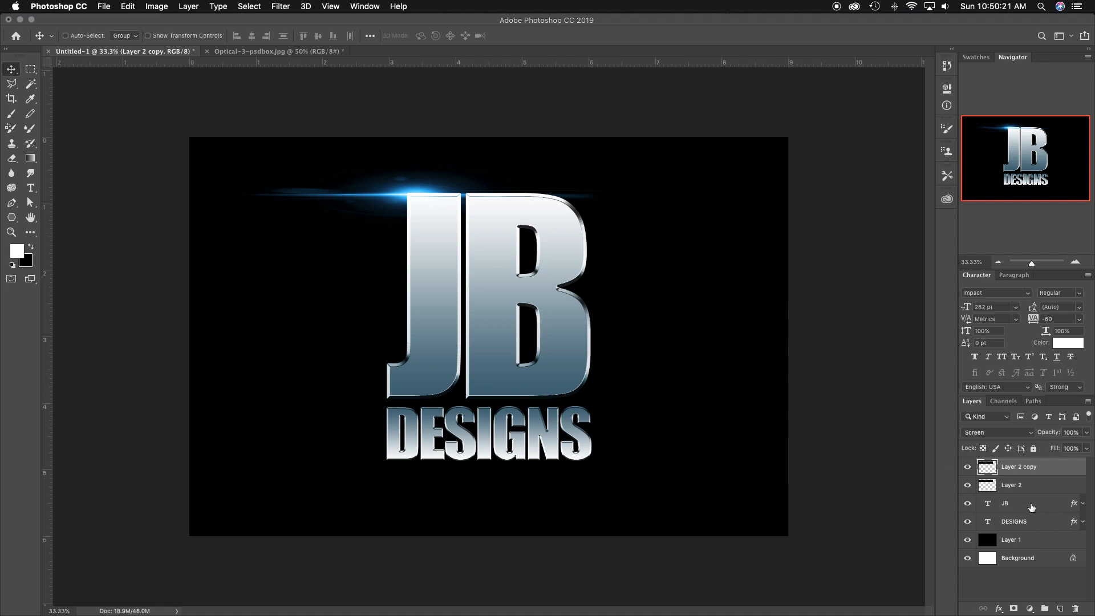
pyautogui.click(970, 468)
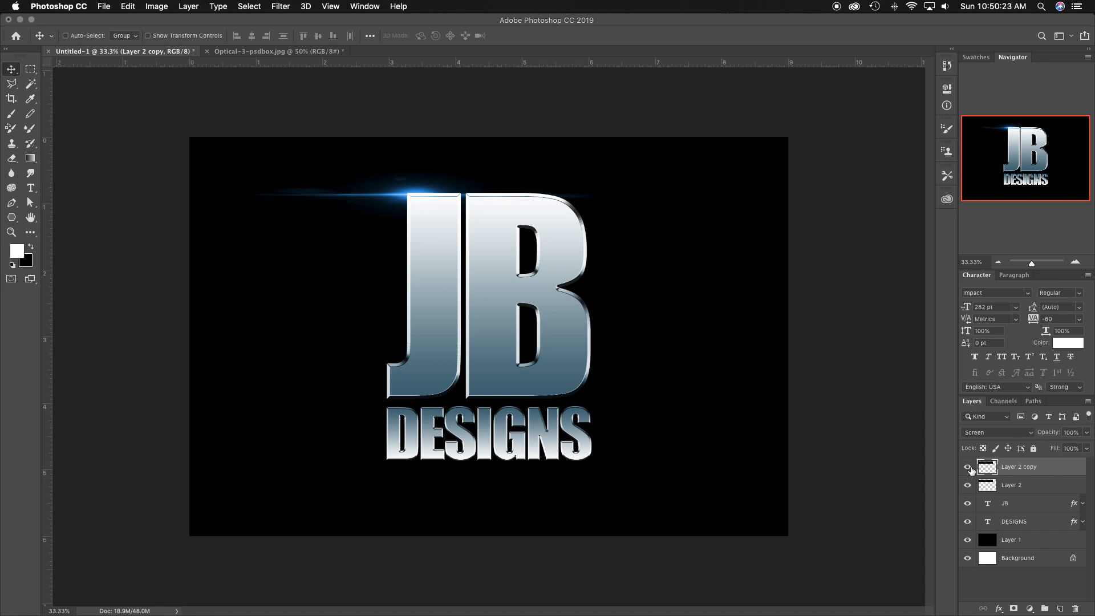
# Step: Show the duplicate flare layer at 100% opacity and adjust its position over the J's upper-left corner
pyautogui.click(969, 467)
pyautogui.moveTo(1043, 436)
pyautogui.mouseDown()
pyautogui.moveTo(1032, 433)
pyautogui.moveTo(1060, 435)
pyautogui.mouseUp()
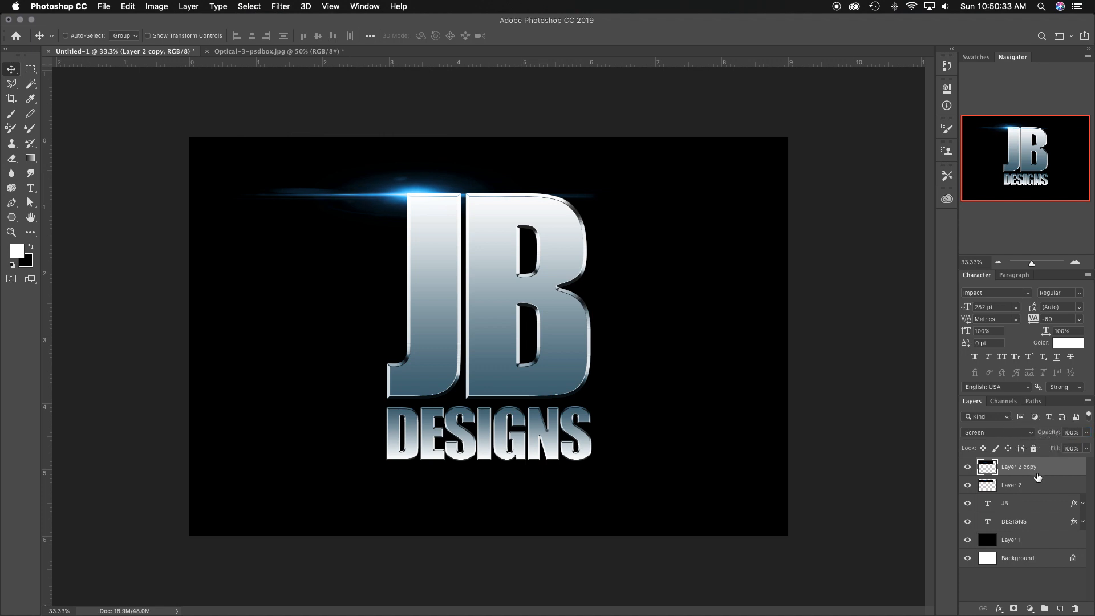
pyautogui.moveTo(479, 218)
pyautogui.mouseDown()
pyautogui.moveTo(454, 239)
pyautogui.moveTo(428, 213)
pyautogui.moveTo(456, 216)
pyautogui.mouseUp()
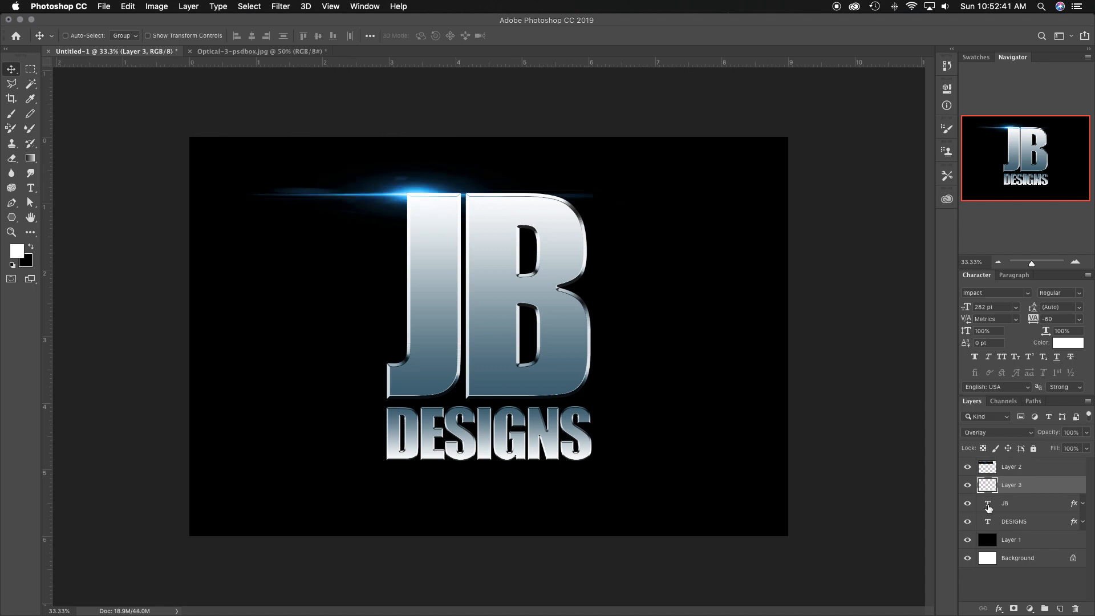
# Step: Duplicate the Layer 2 flare onto the word DESIGNS, scale the copy to about 29%, and place it on the N's top edge
pyautogui.click(1009, 467)
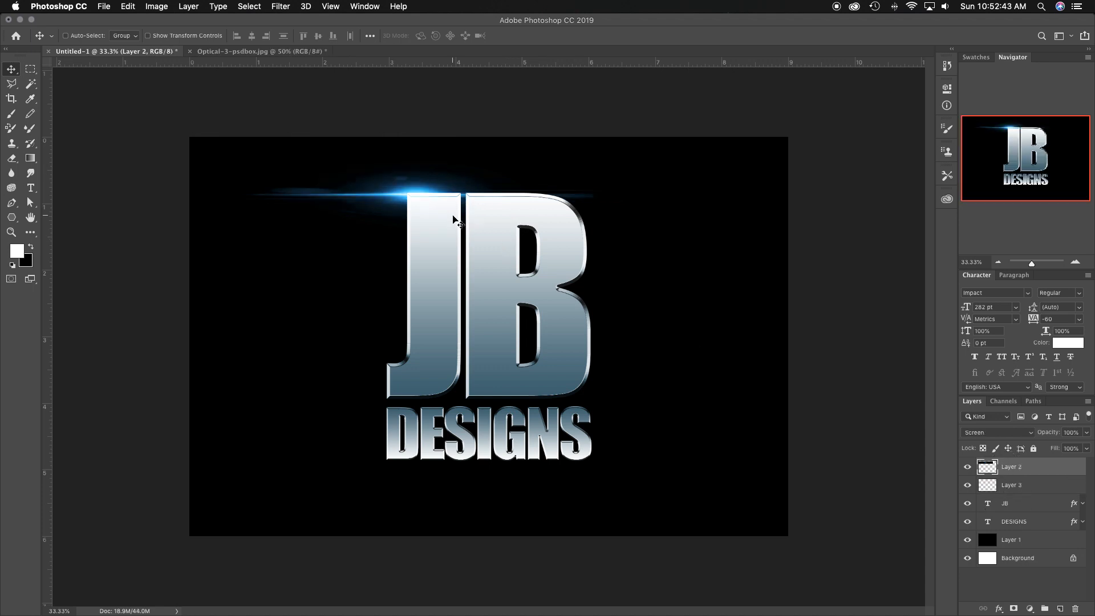
pyautogui.moveTo(457, 219); pyautogui.dragTo(573, 418)
pyautogui.press('super+t')
pyautogui.moveTo(552, 454); pyautogui.dragTo(577, 409)
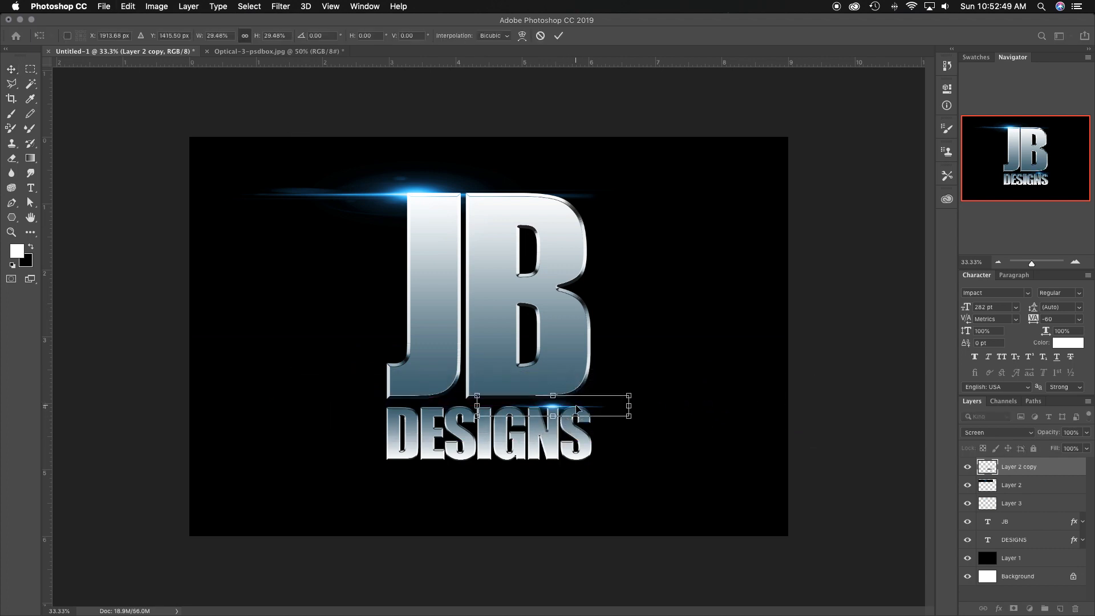
pyautogui.press('Return')
# Step: Scale down the original Layer 2 flare and keep it centred on the J's upper-left corner
pyautogui.click(1013, 483)
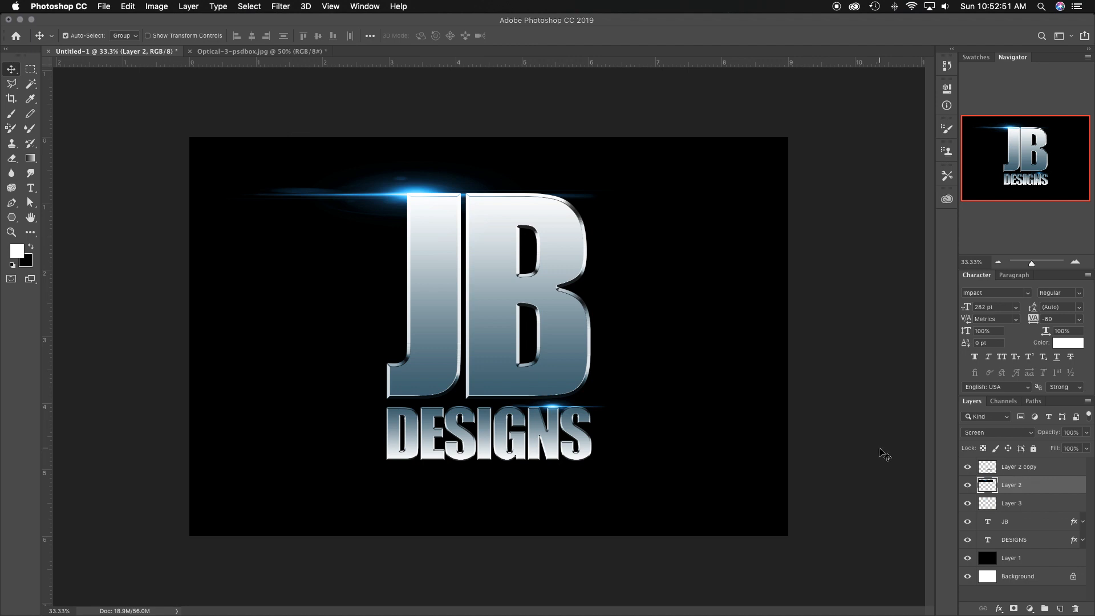
pyautogui.press('super+t')
pyautogui.moveTo(419, 229); pyautogui.dragTo(420, 197)
pyautogui.moveTo(457, 180); pyautogui.dragTo(463, 198)
pyautogui.press('Return')
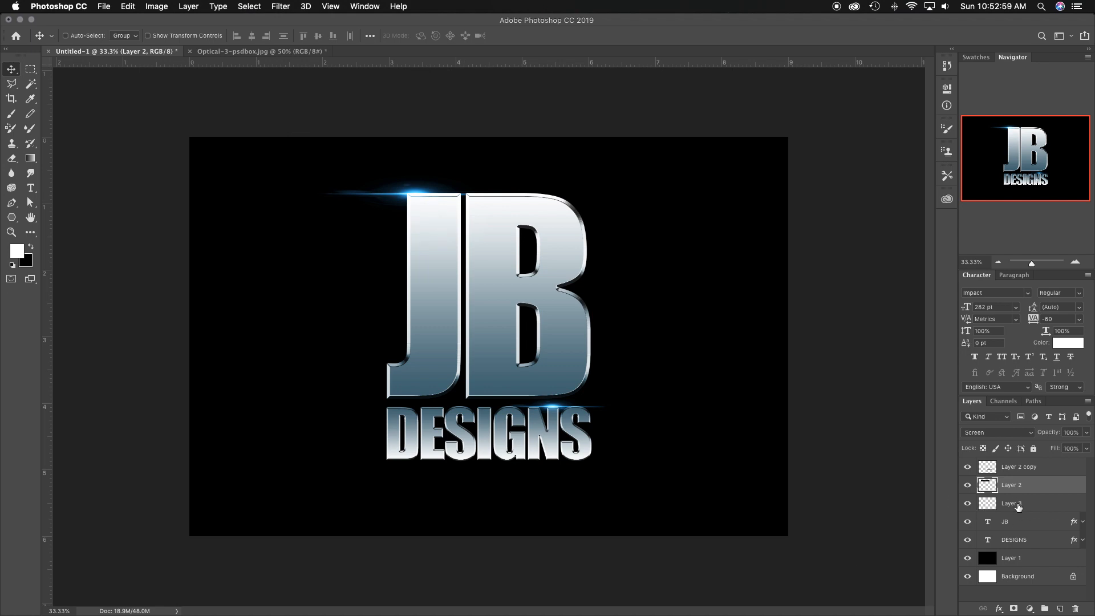
# Step: Change Layer 3's blend mode to Screen and toggle its visibility to compare the soft glow behind the J
pyautogui.click(990, 507)
pyautogui.click(996, 437)
pyautogui.click(994, 388)
pyautogui.click(967, 503)
pyautogui.click(968, 503)
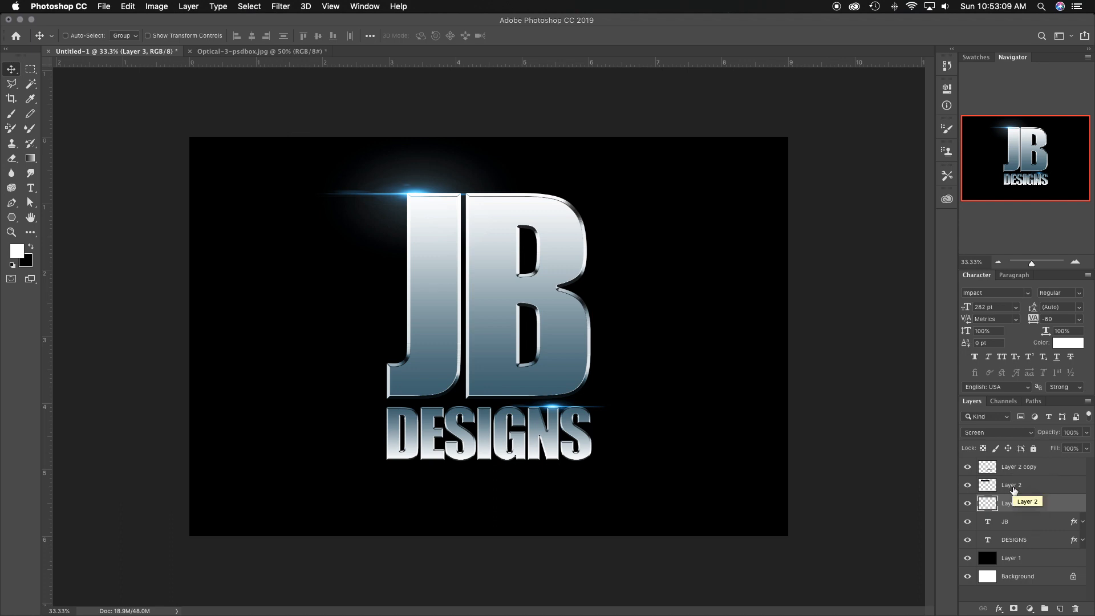
# Step: Move the small flare on Layer 2 copy down to the bottom edge of DESIGNS near the N
pyautogui.click(1013, 467)
pyautogui.moveTo(587, 413); pyautogui.dragTo(566, 466)
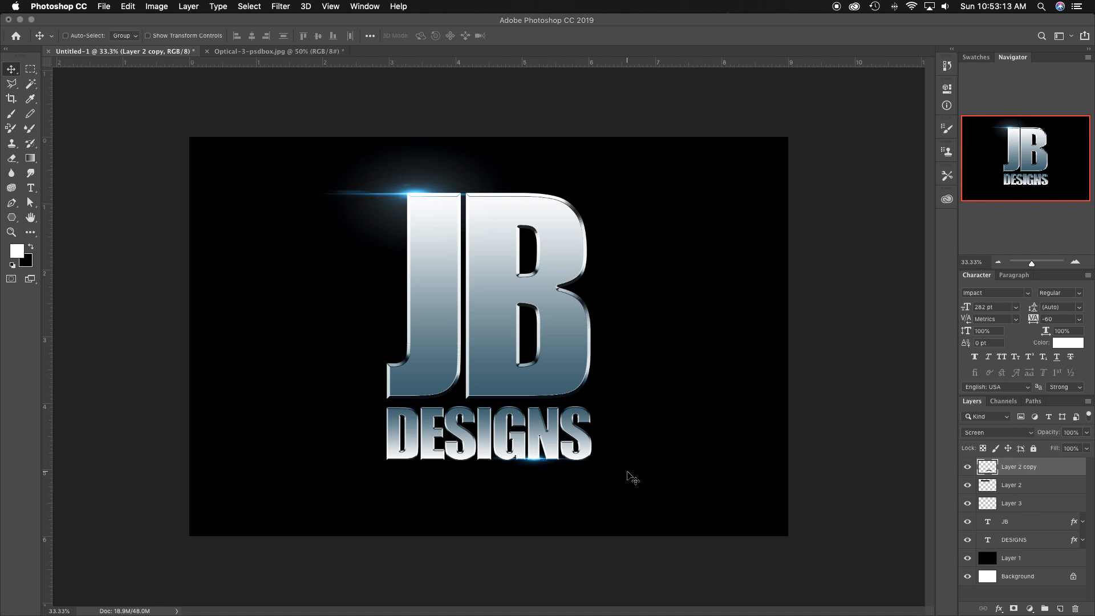